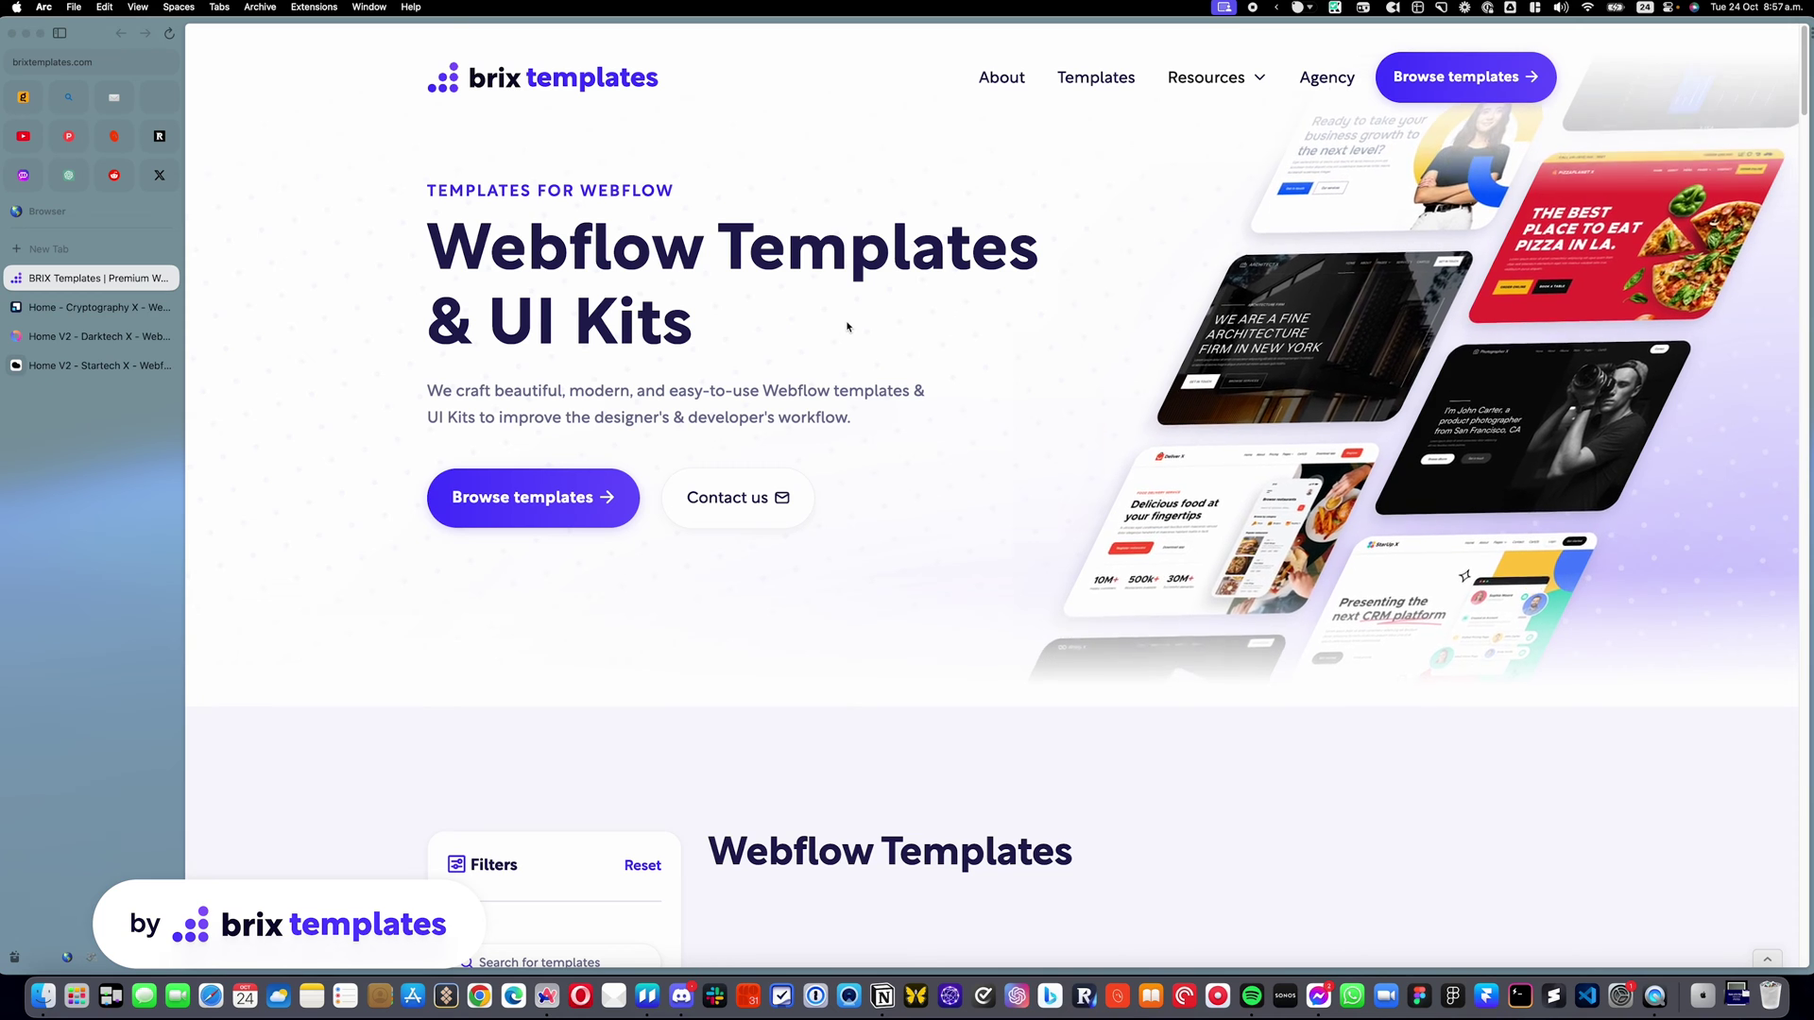
# On the Cryptography X demo, cycle the testimonial slider back around to 'The best crypto app'
pyautogui.click(113, 307)
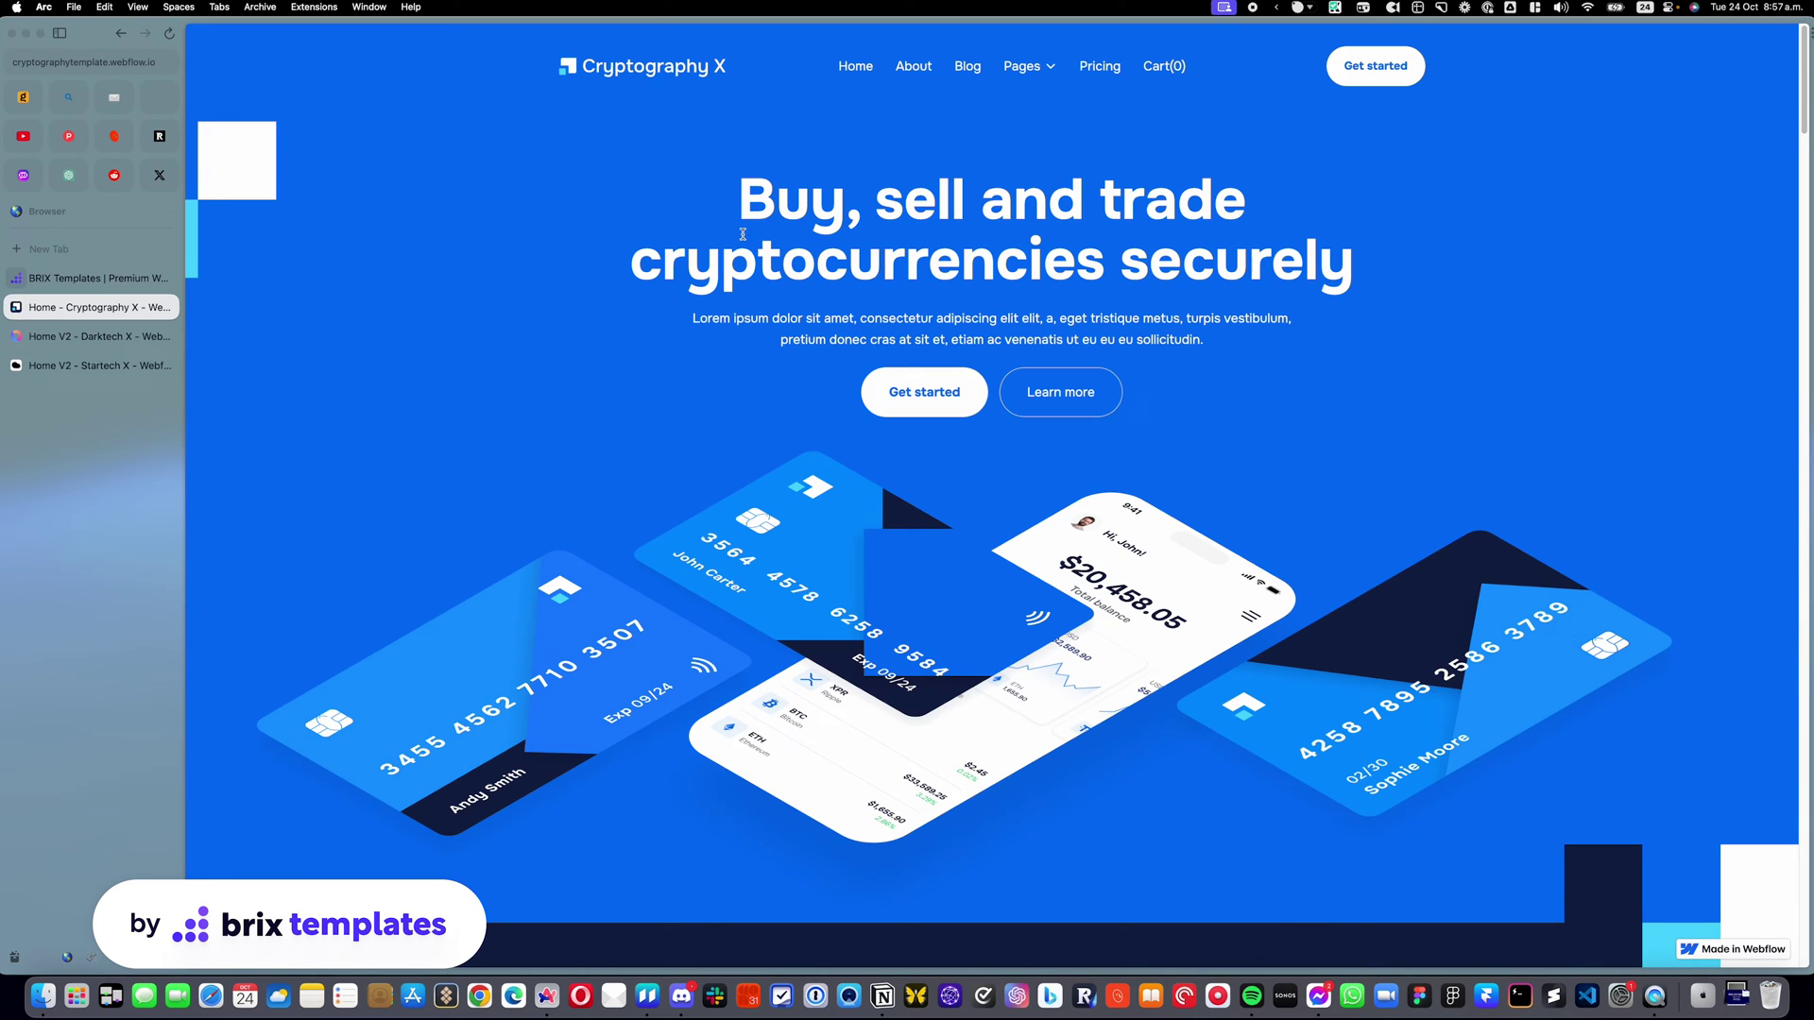
pyautogui.scroll(-5, 744, 237)
pyautogui.scroll(-18, 746, 266)
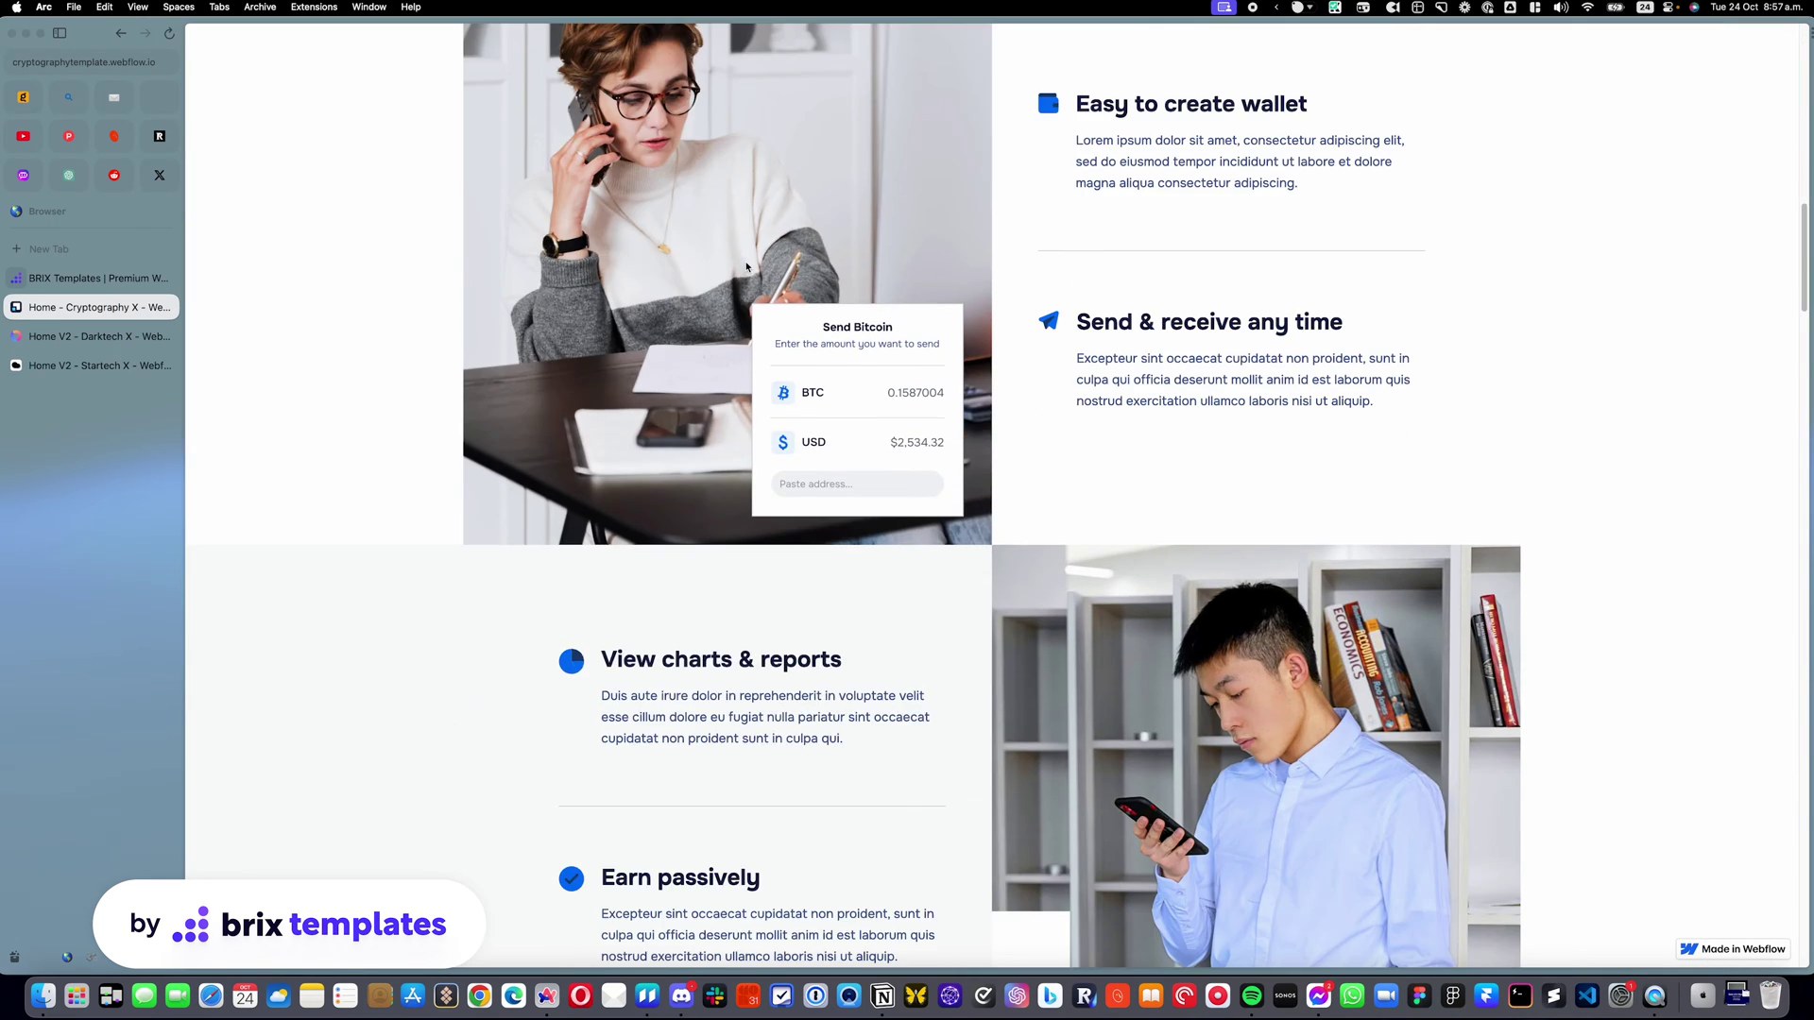
pyautogui.scroll(-15, 746, 267)
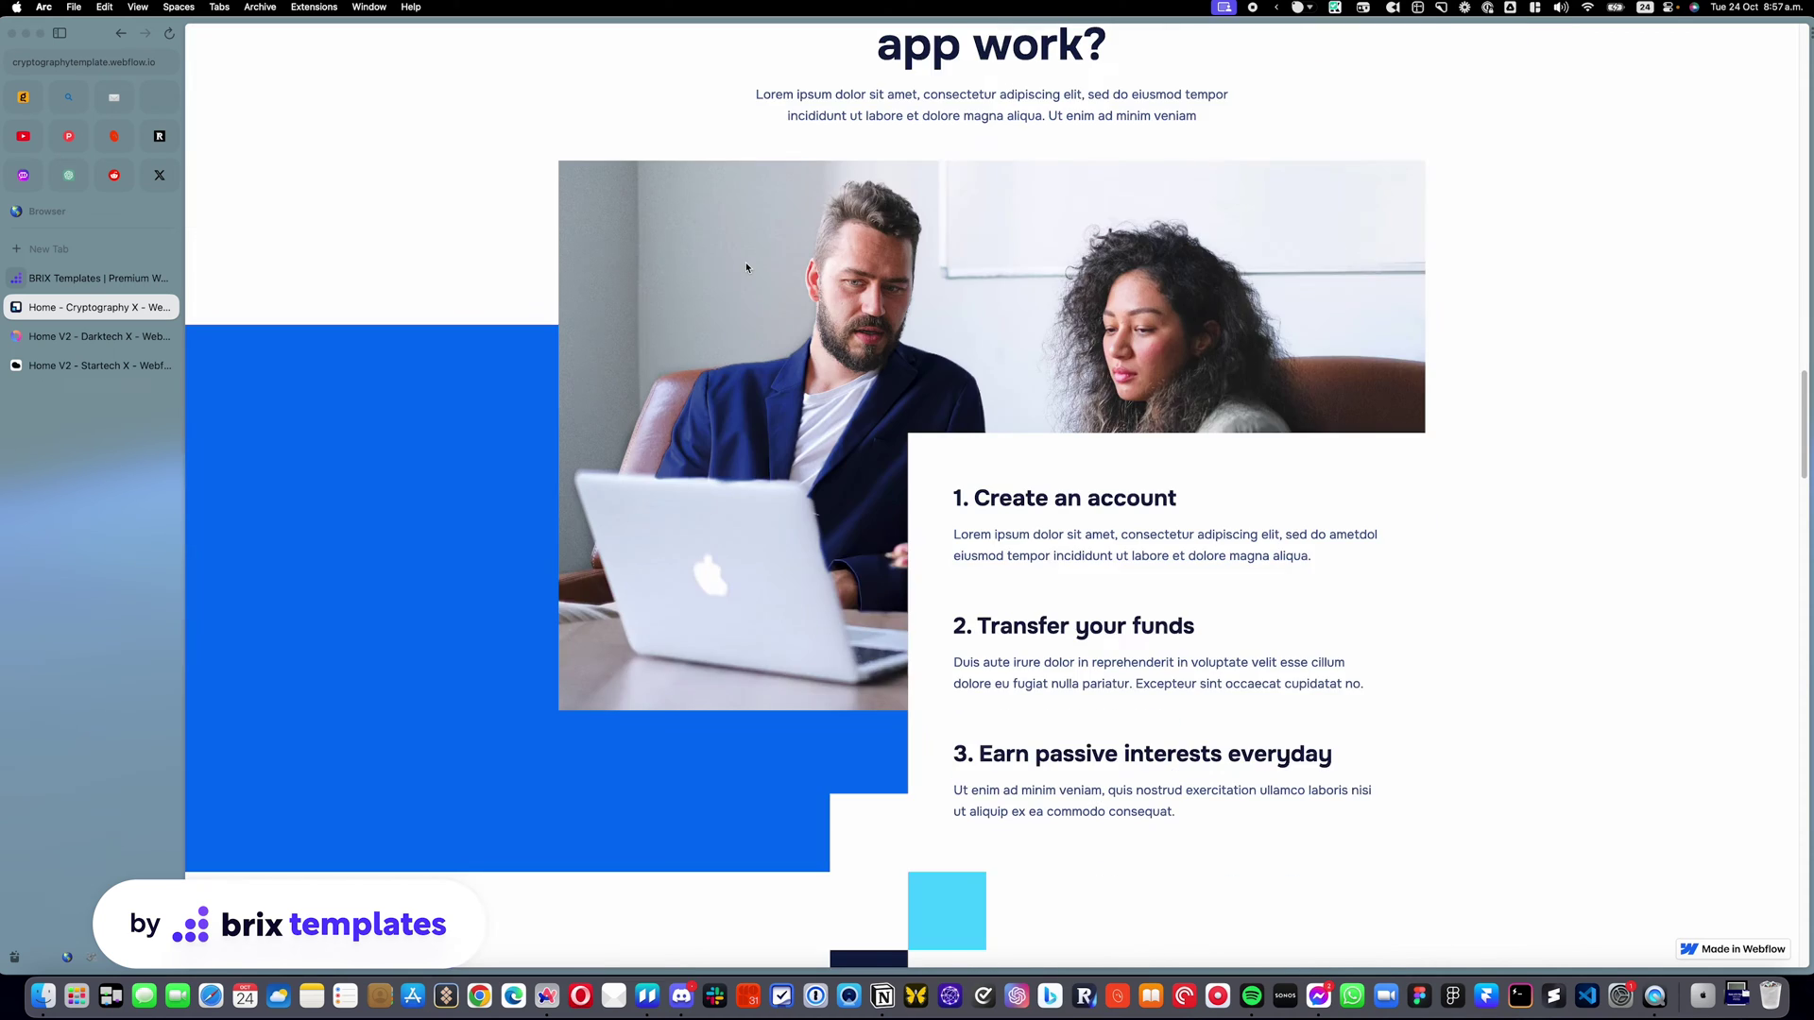
pyautogui.scroll(-10, 747, 267)
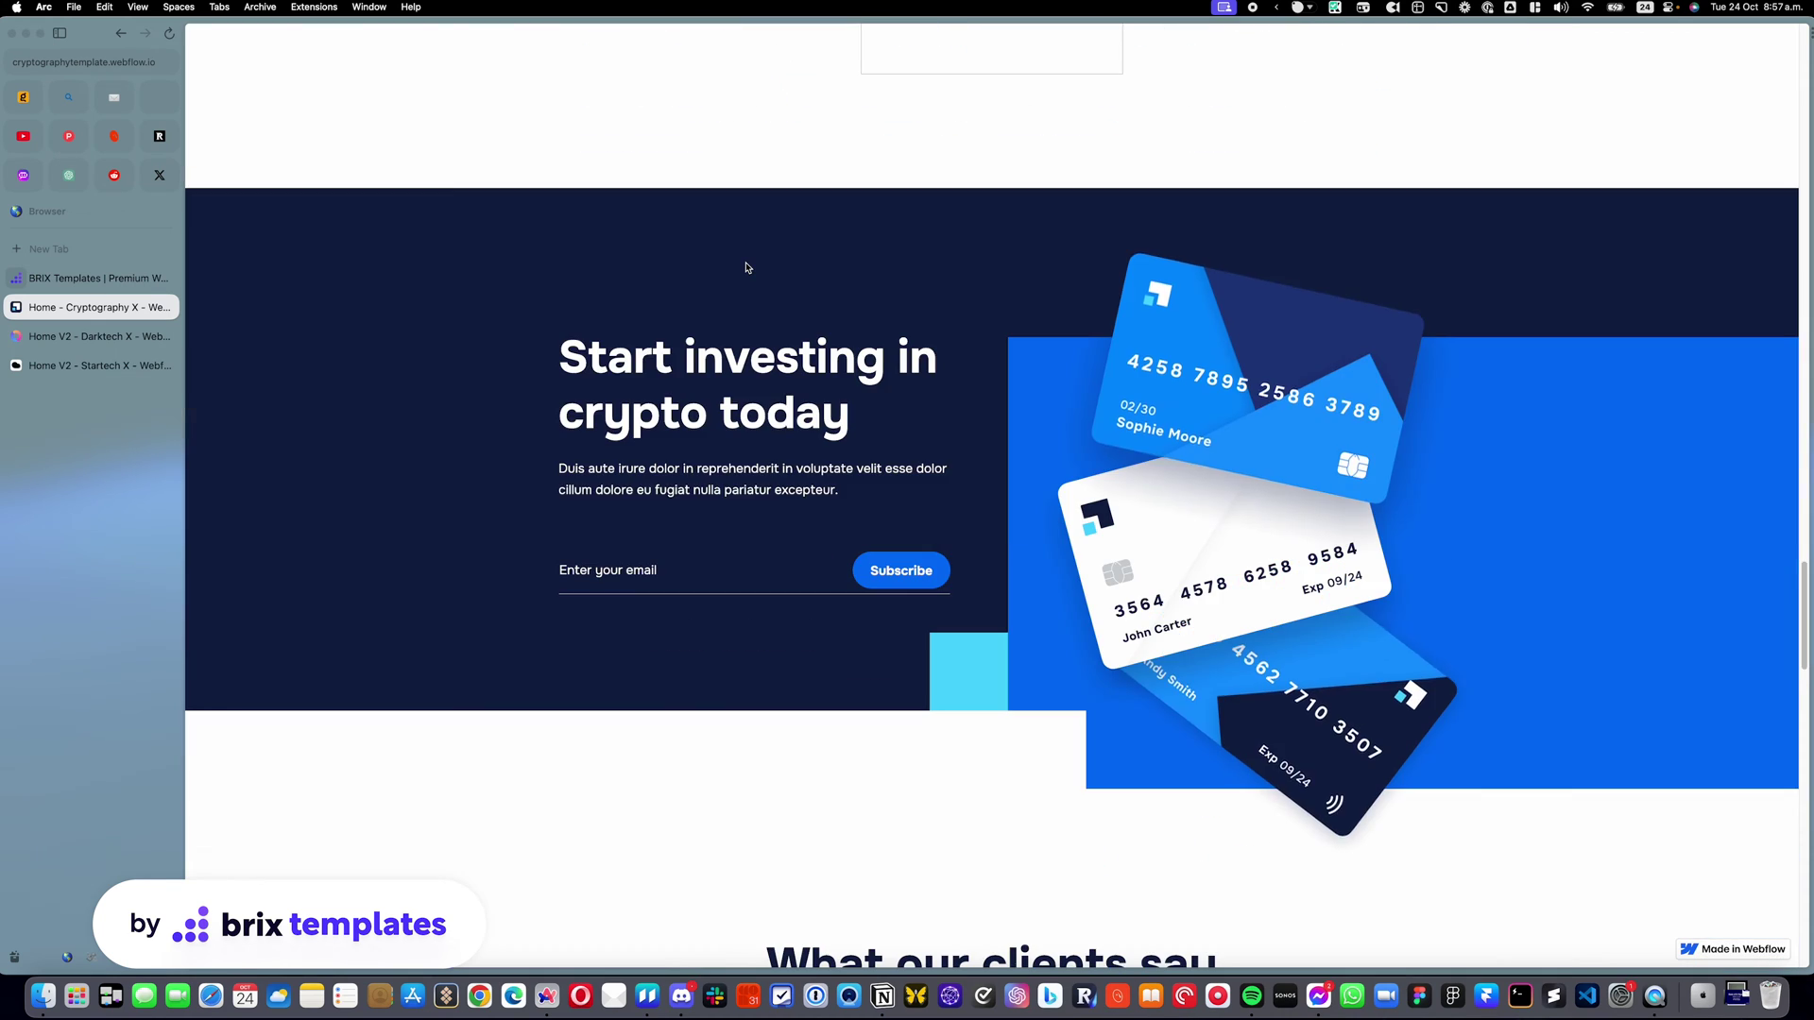
pyautogui.scroll(-3, 746, 268)
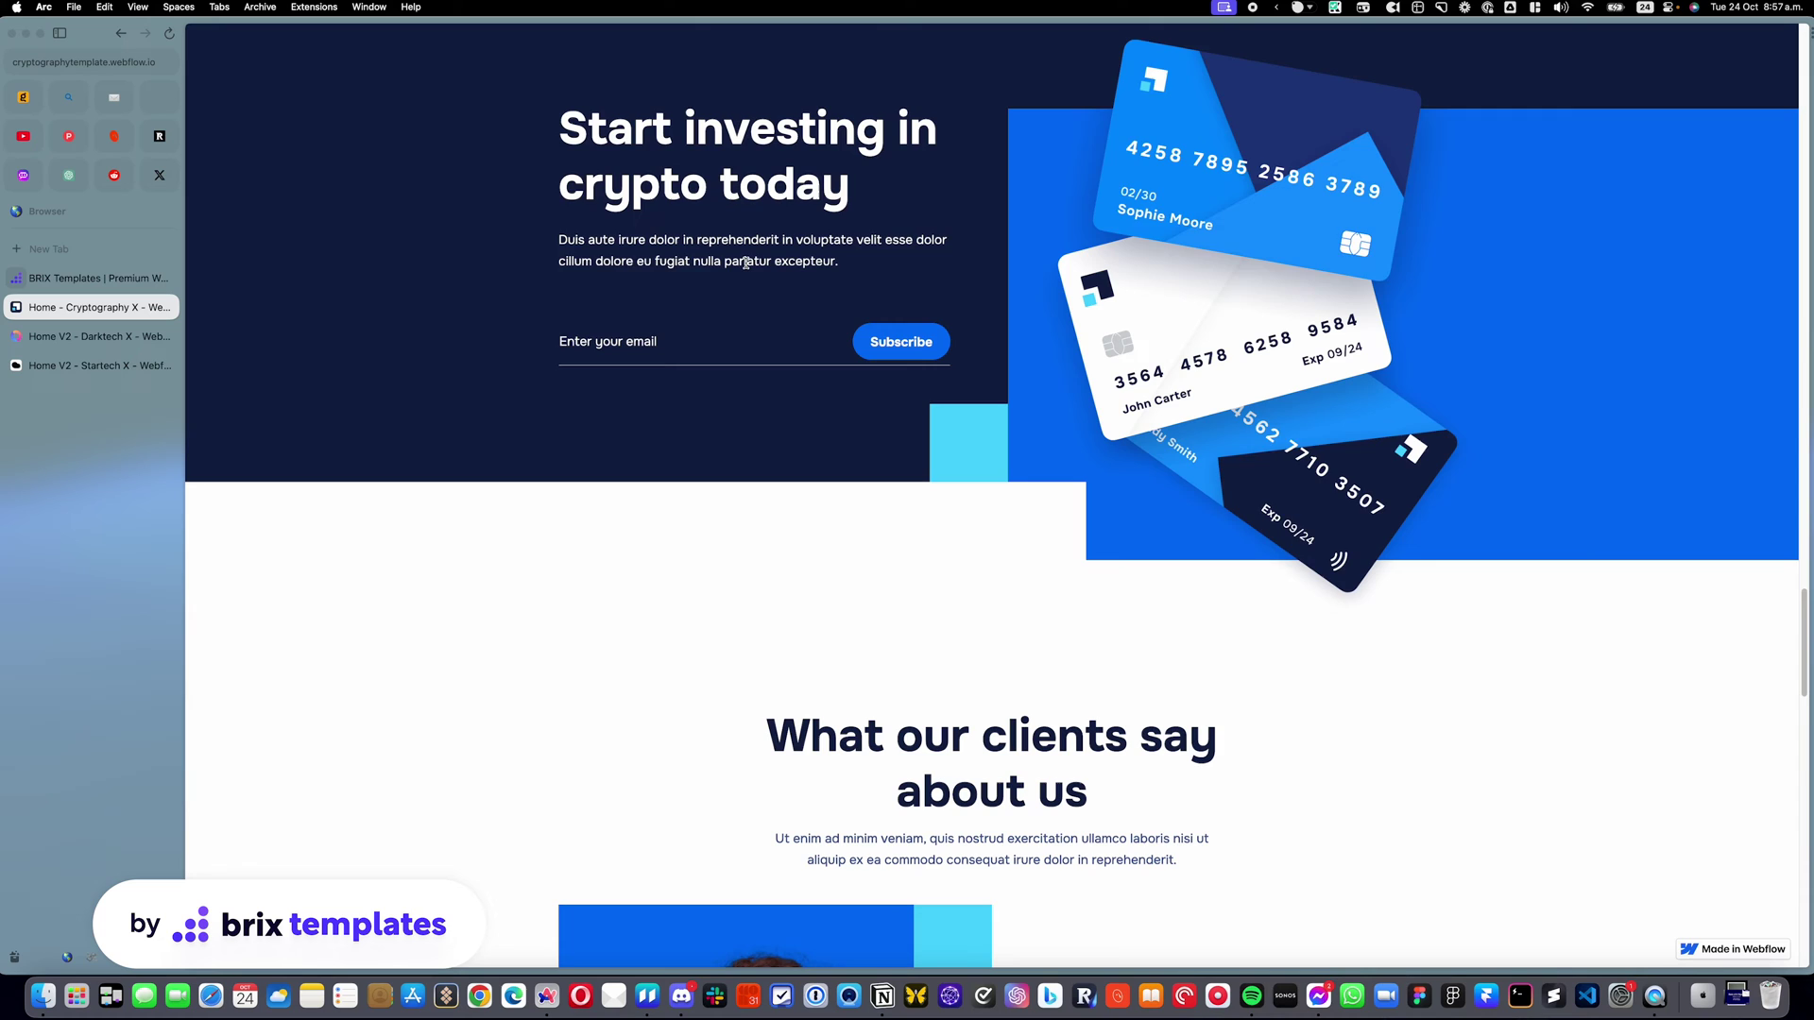
pyautogui.scroll(-3, 746, 267)
pyautogui.scroll(-1, 746, 268)
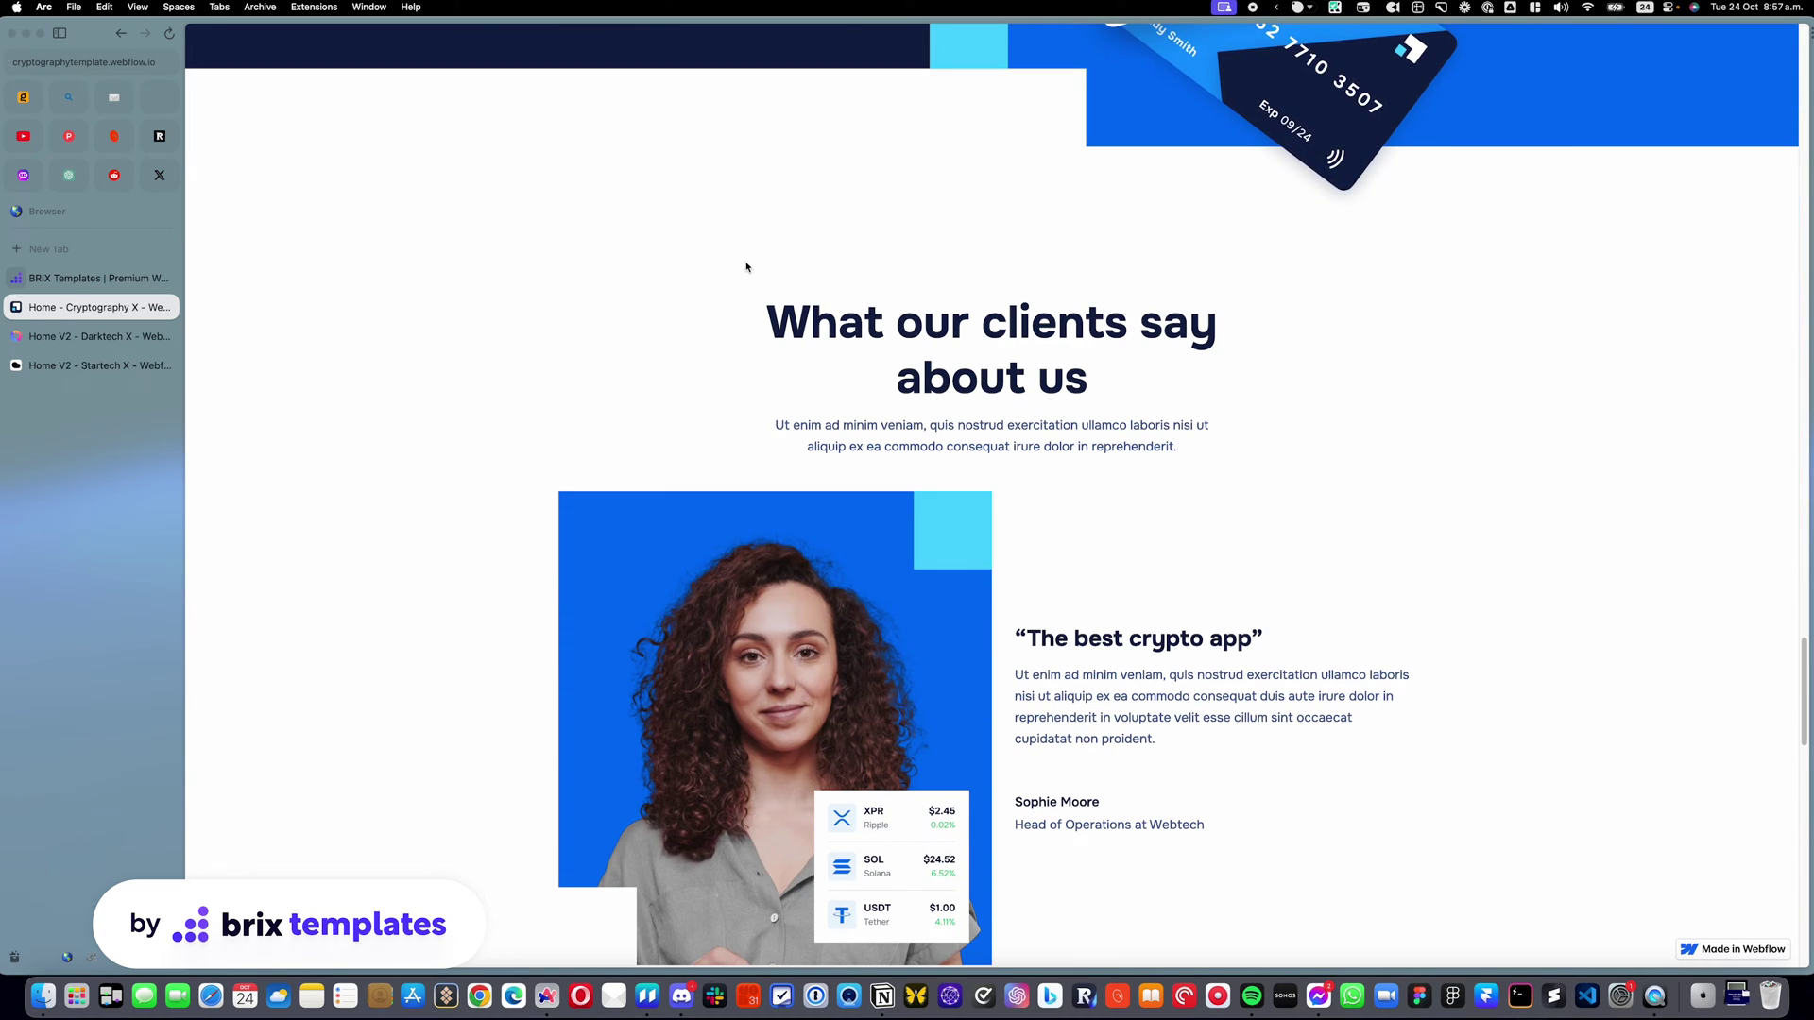
pyautogui.scroll(-4, 771, 365)
pyautogui.scroll(2, 1311, 529)
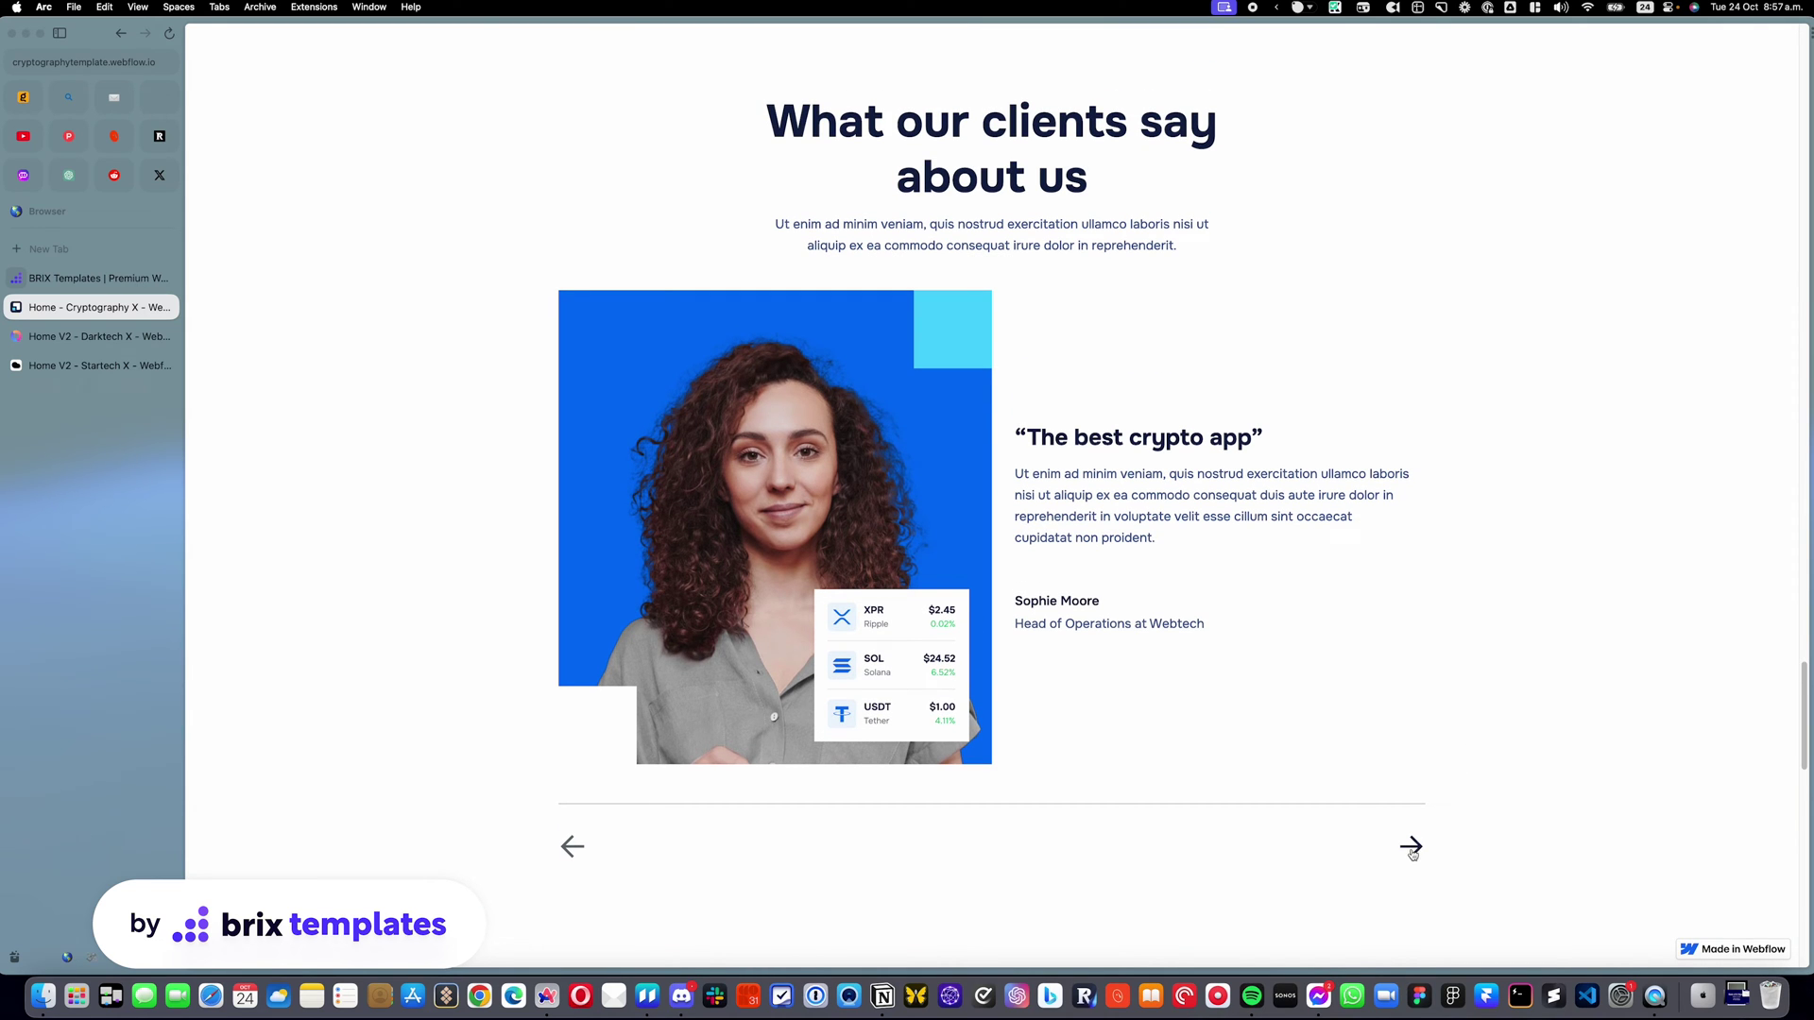
pyautogui.click(1412, 848)
pyautogui.click(1411, 848)
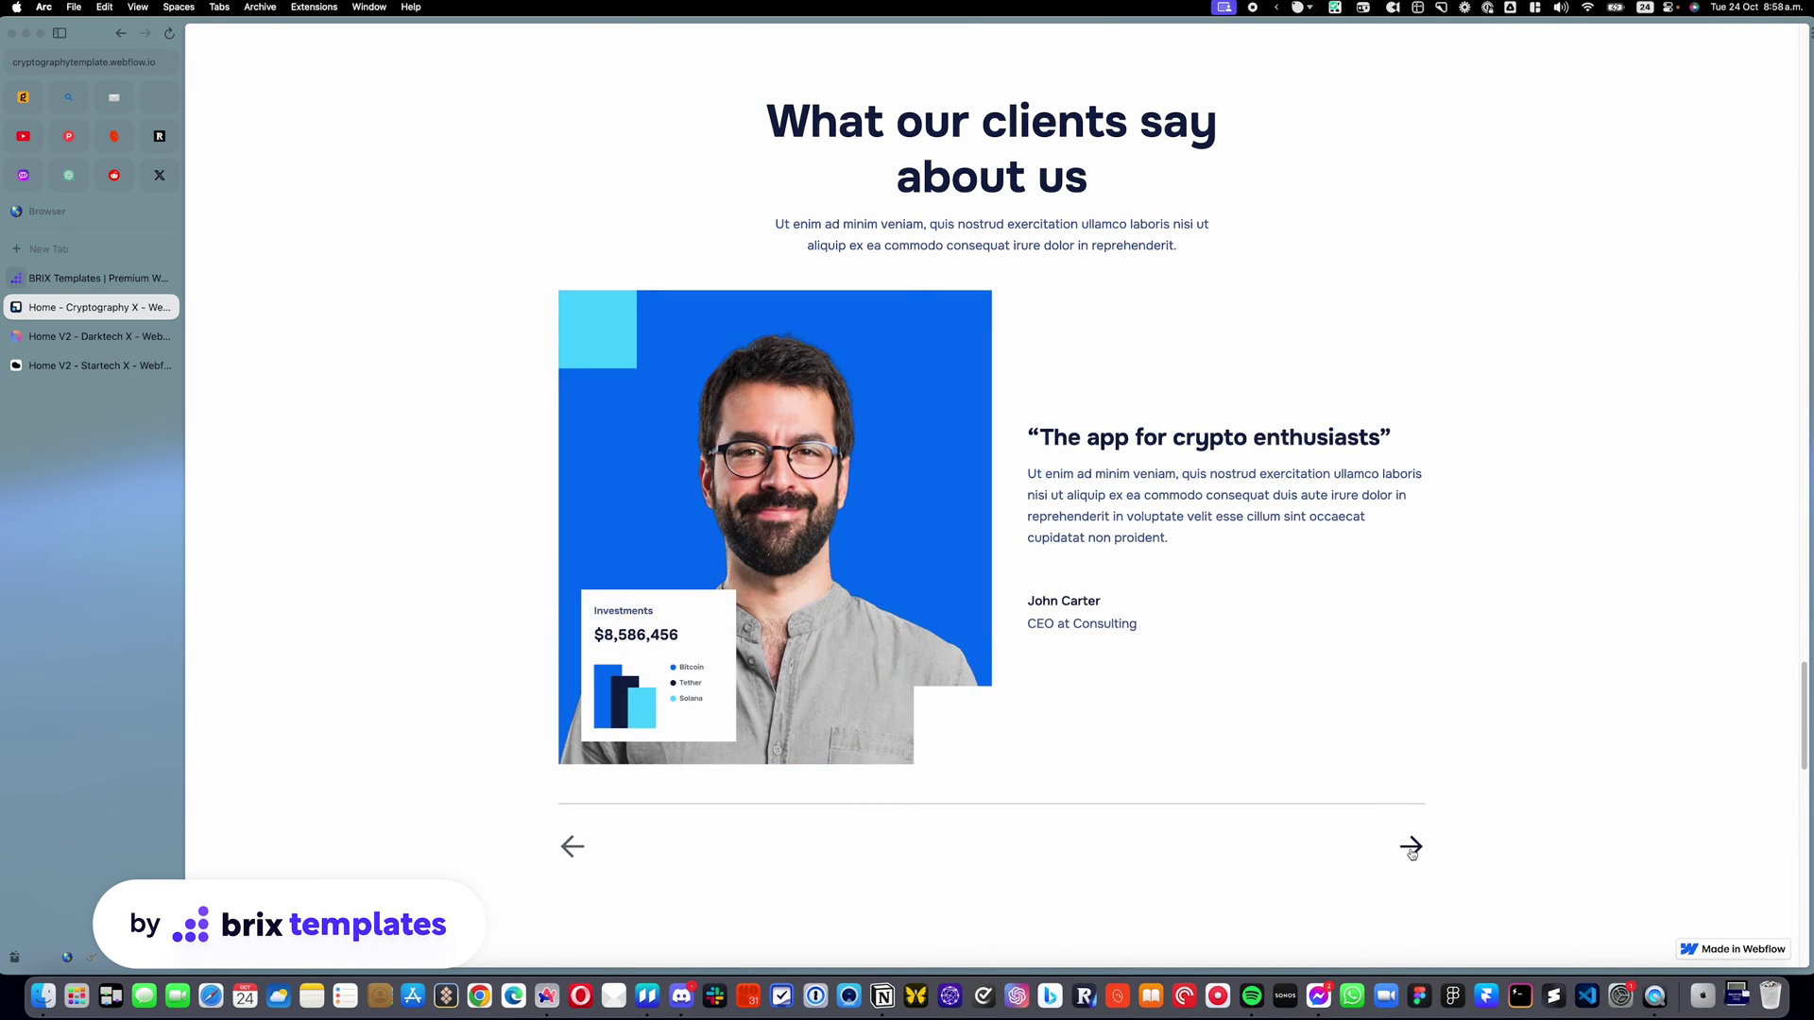
pyautogui.click(1412, 849)
pyautogui.scroll(1, 1411, 852)
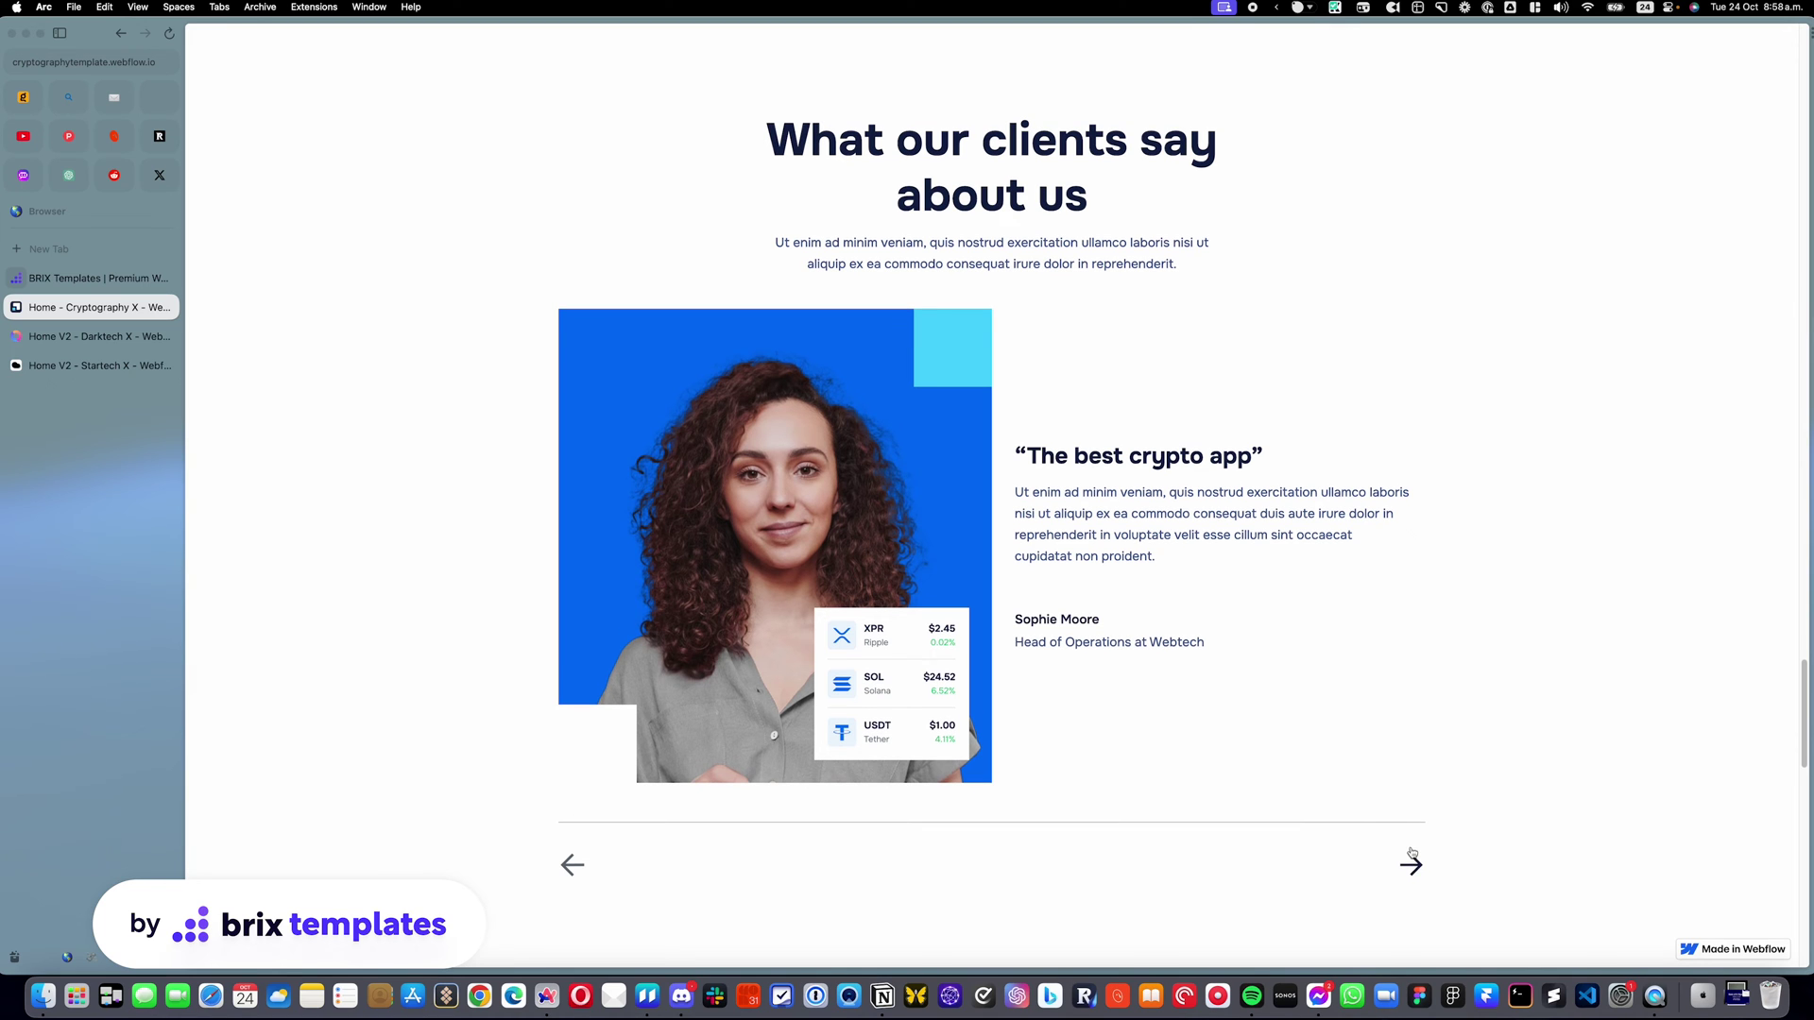
# On the Darktech X demo, advance the features slider by two cards
pyautogui.hotkey('ctrl', 'Tab')
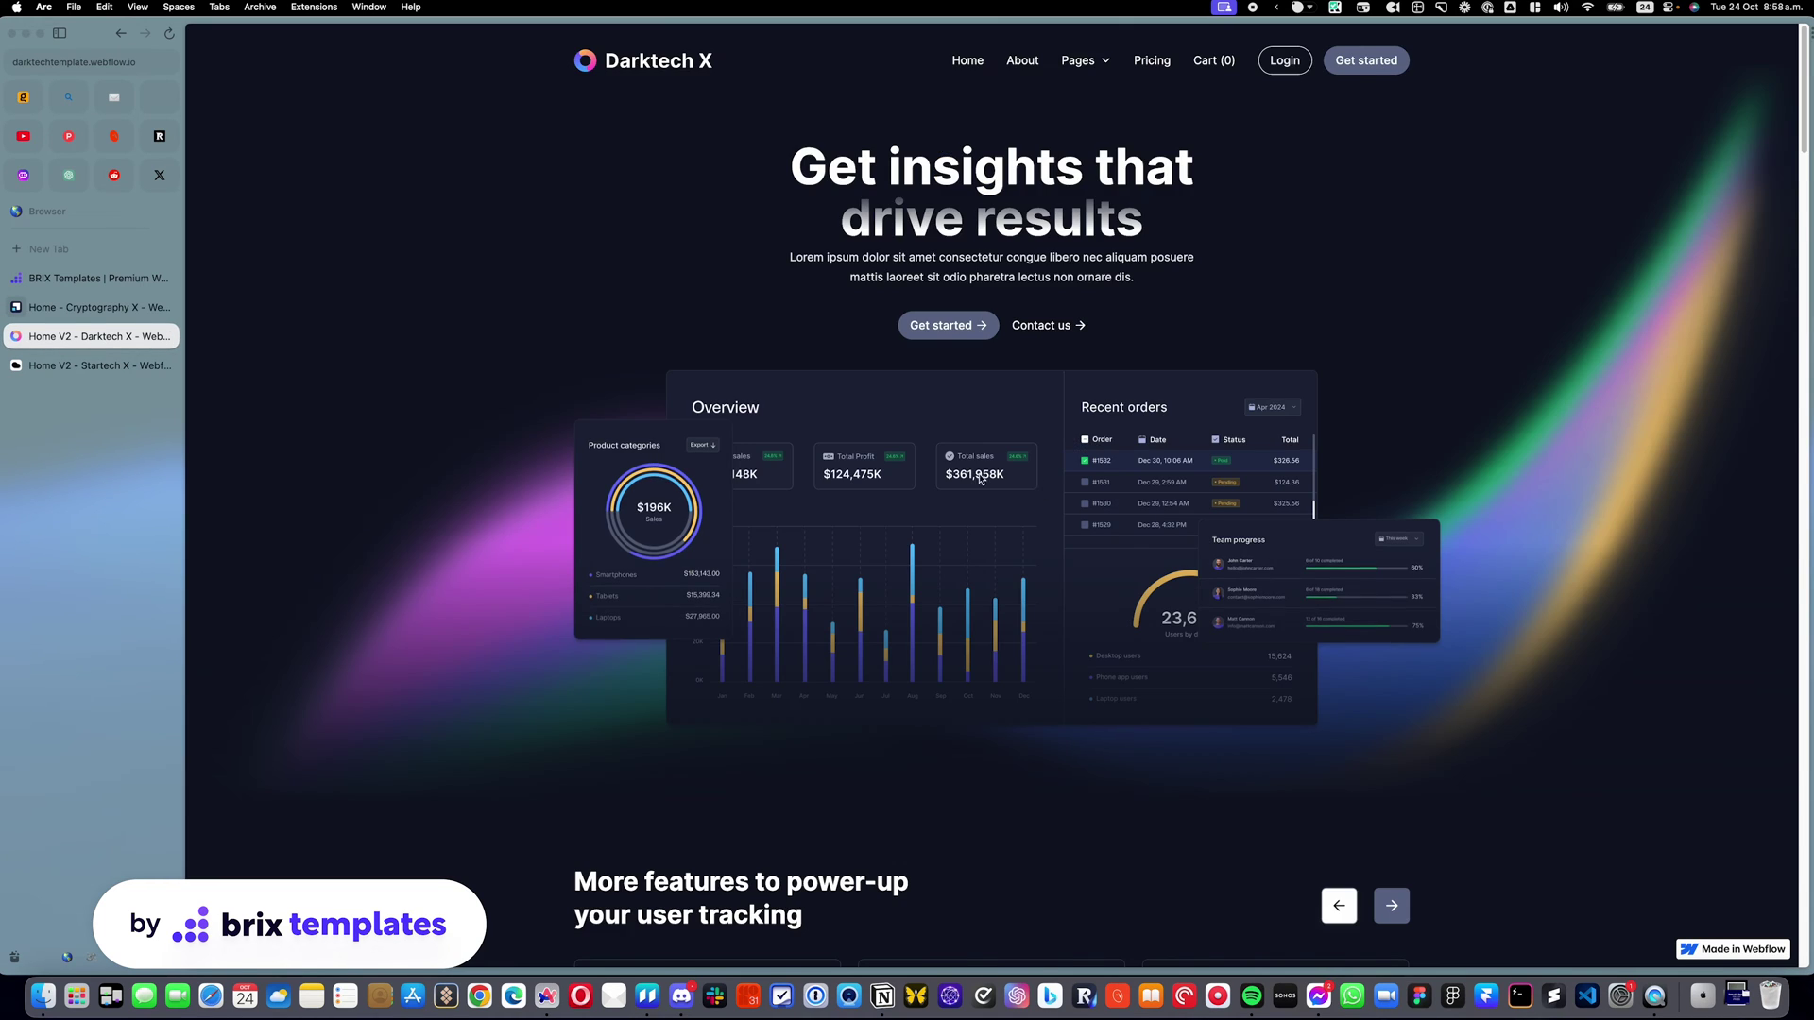
pyautogui.scroll(-5, 1065, 490)
pyautogui.click(1392, 459)
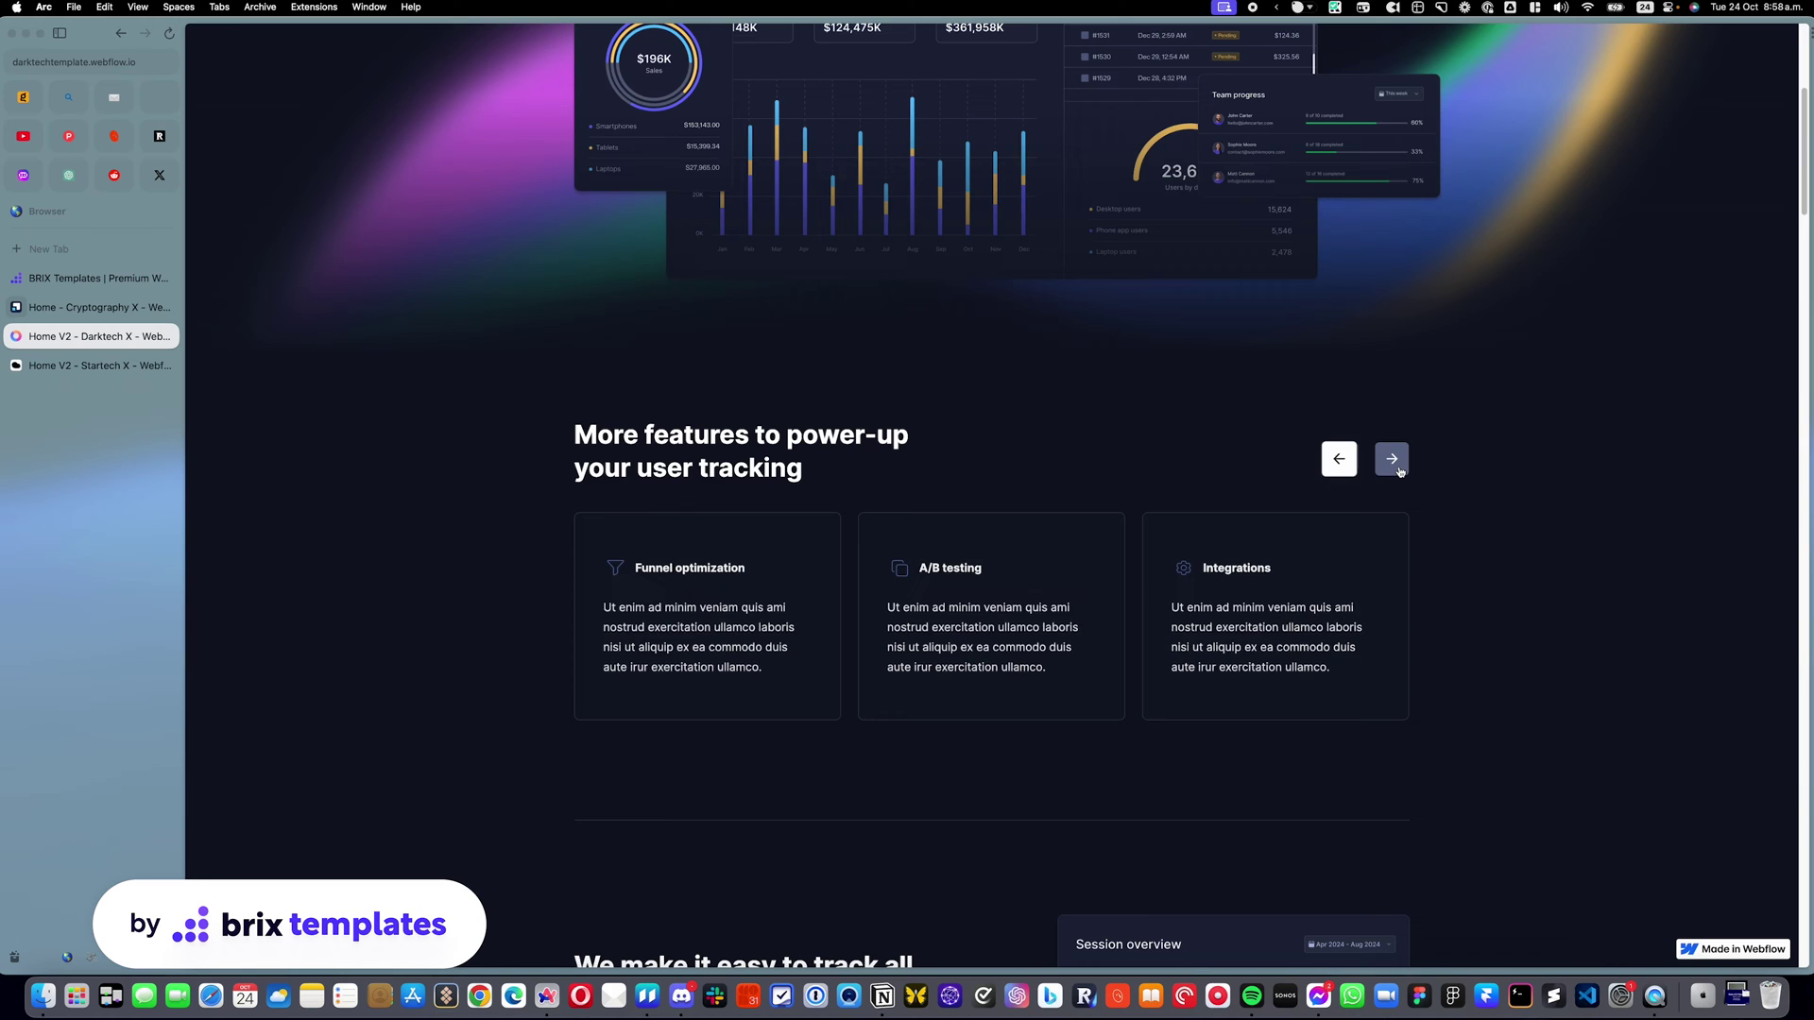
pyautogui.click(1391, 459)
pyautogui.scroll(5, 1396, 463)
# On the Startech X demo, move the testimonial carousel forward three cards, then back one
pyautogui.hotkey('ctrl', 'Tab')
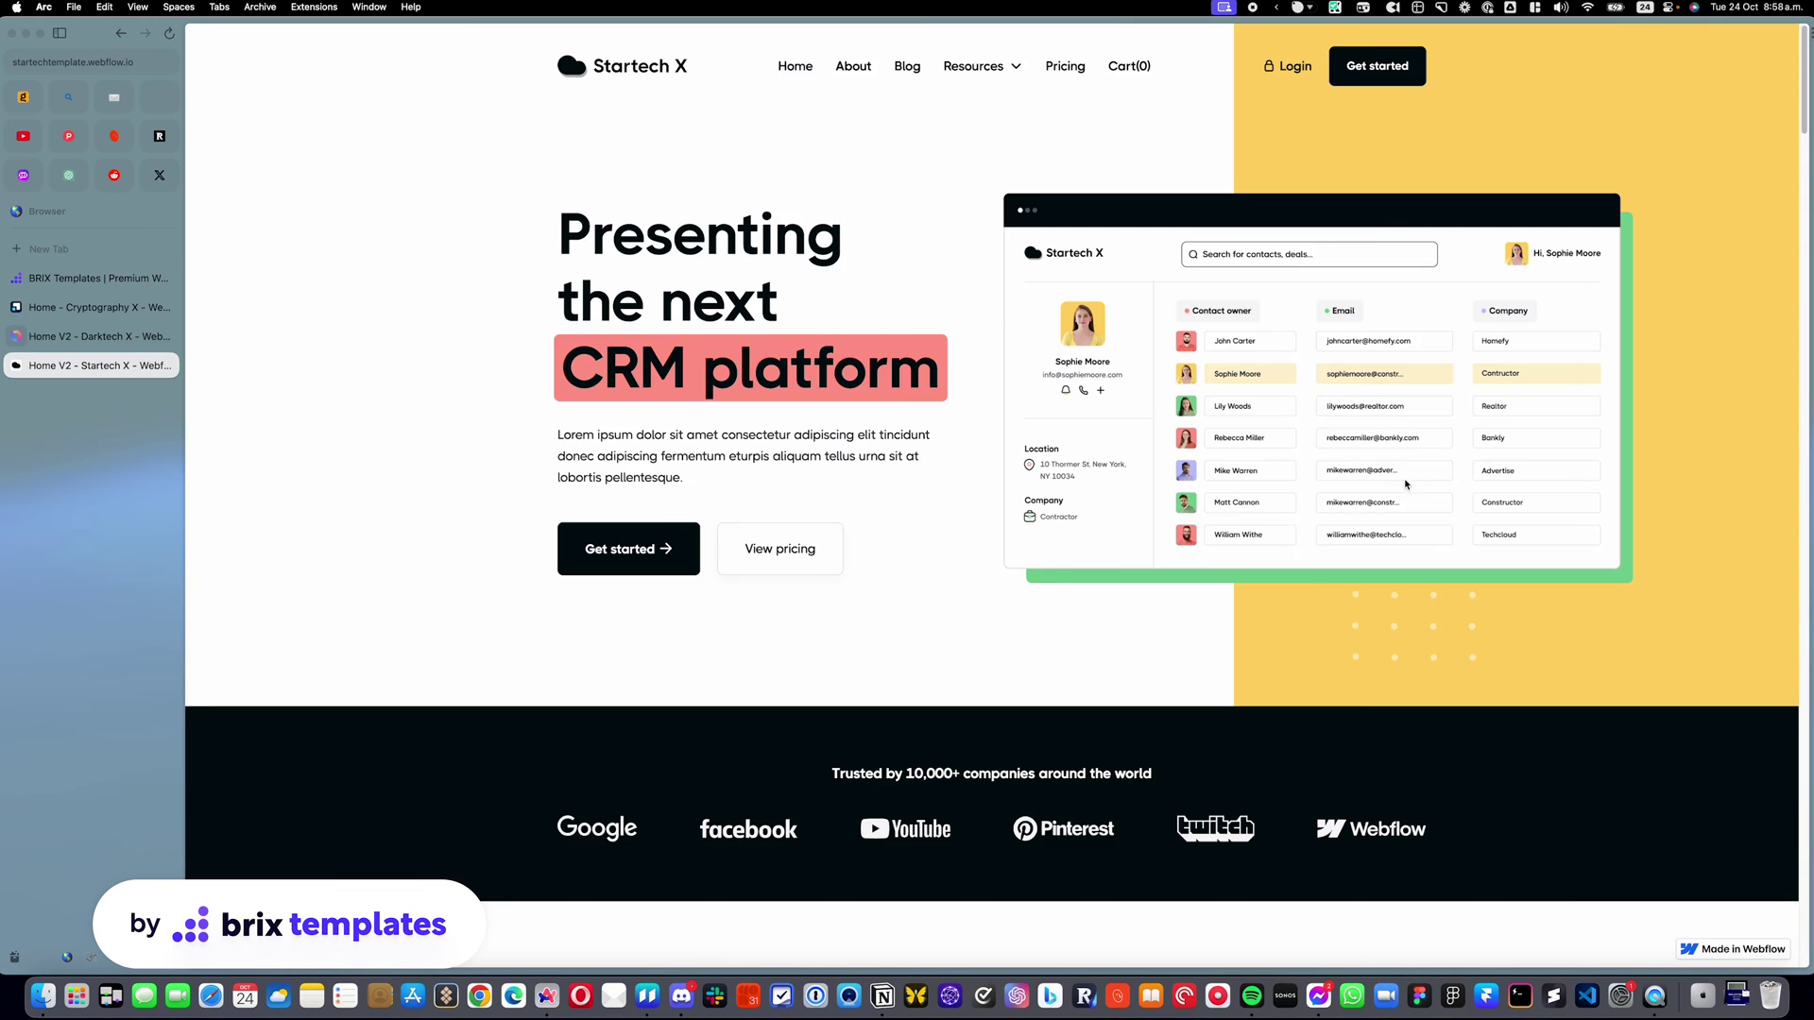
pyautogui.scroll(-10, 1417, 482)
pyautogui.scroll(-10, 1417, 487)
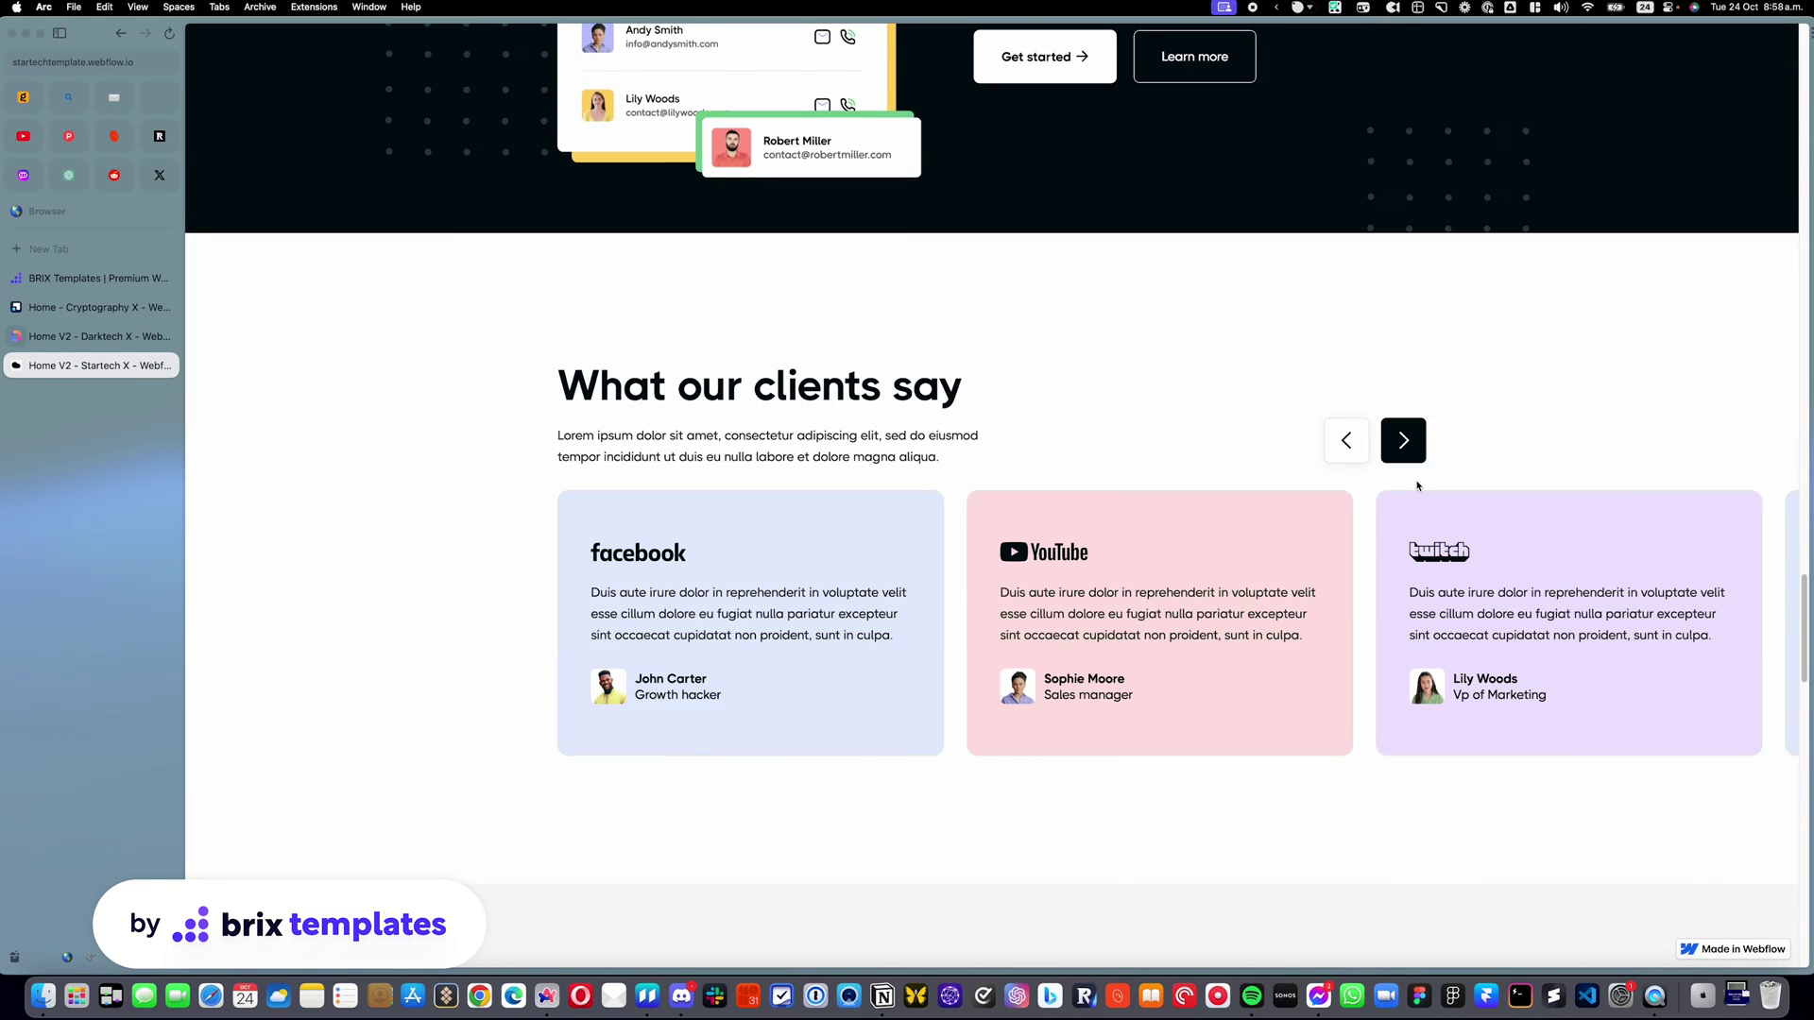
pyautogui.click(1402, 431)
pyautogui.click(1402, 431)
pyautogui.click(1402, 431)
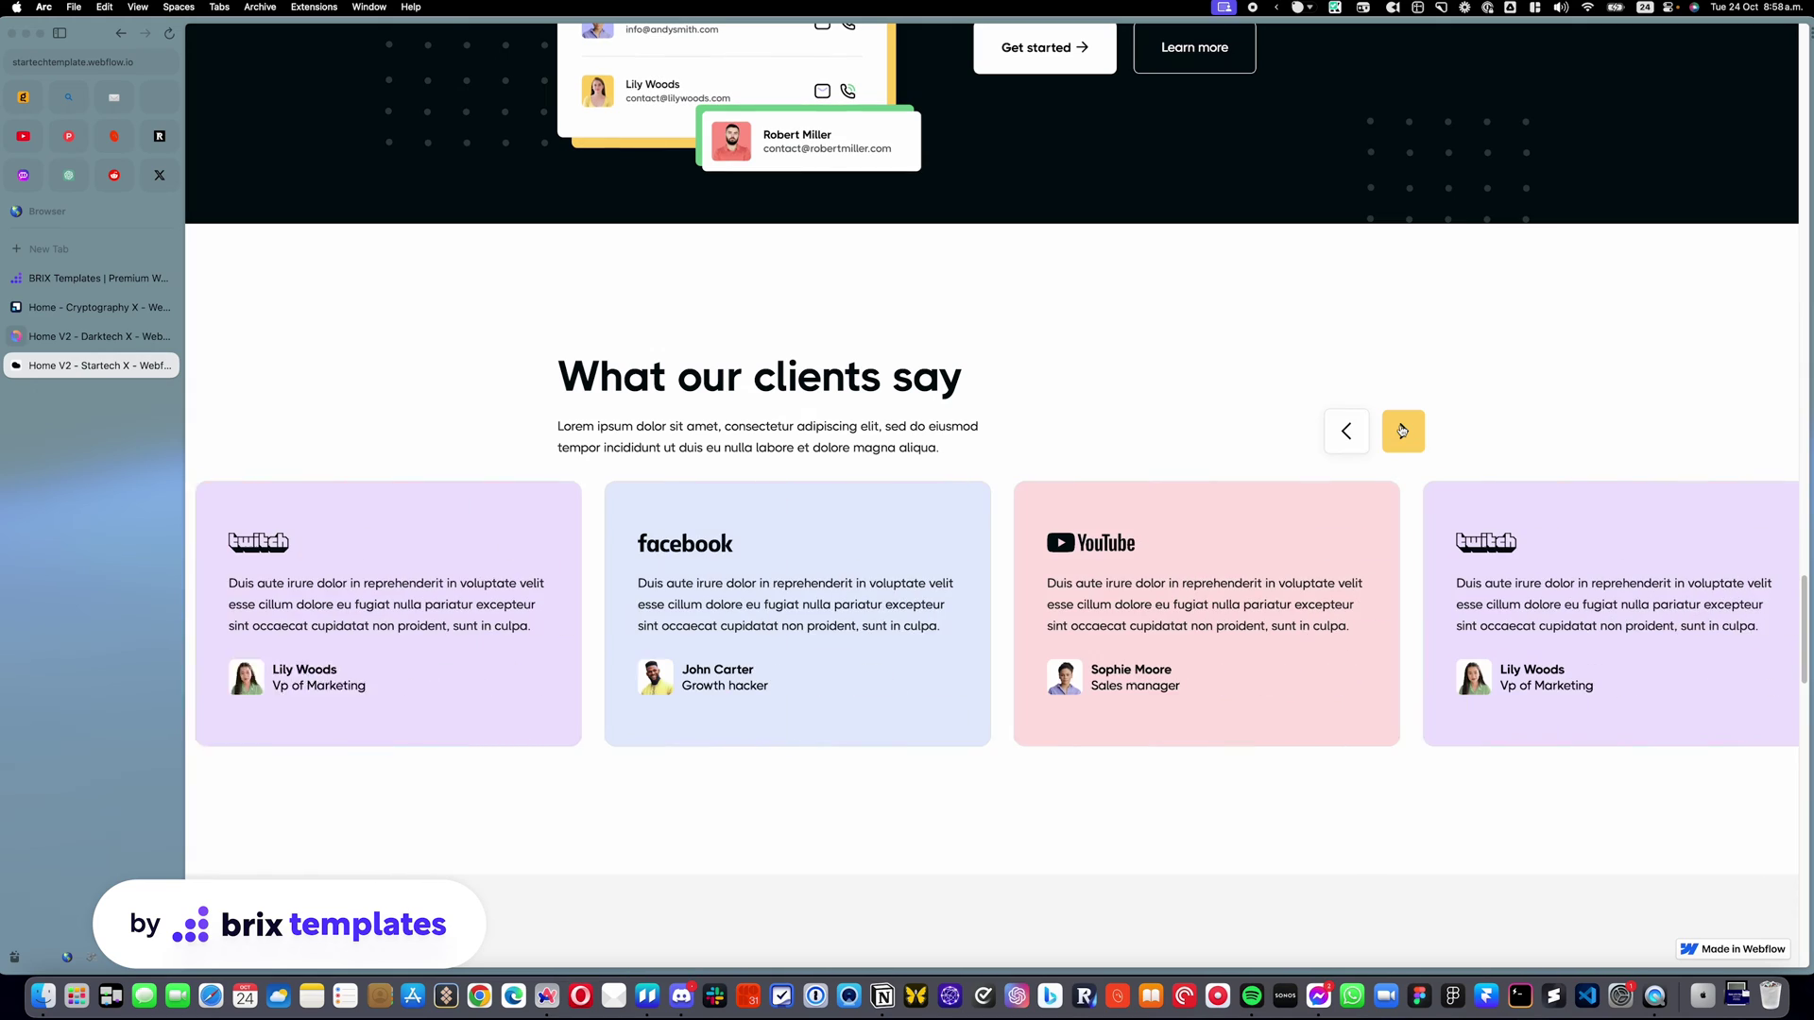
pyautogui.click(1340, 434)
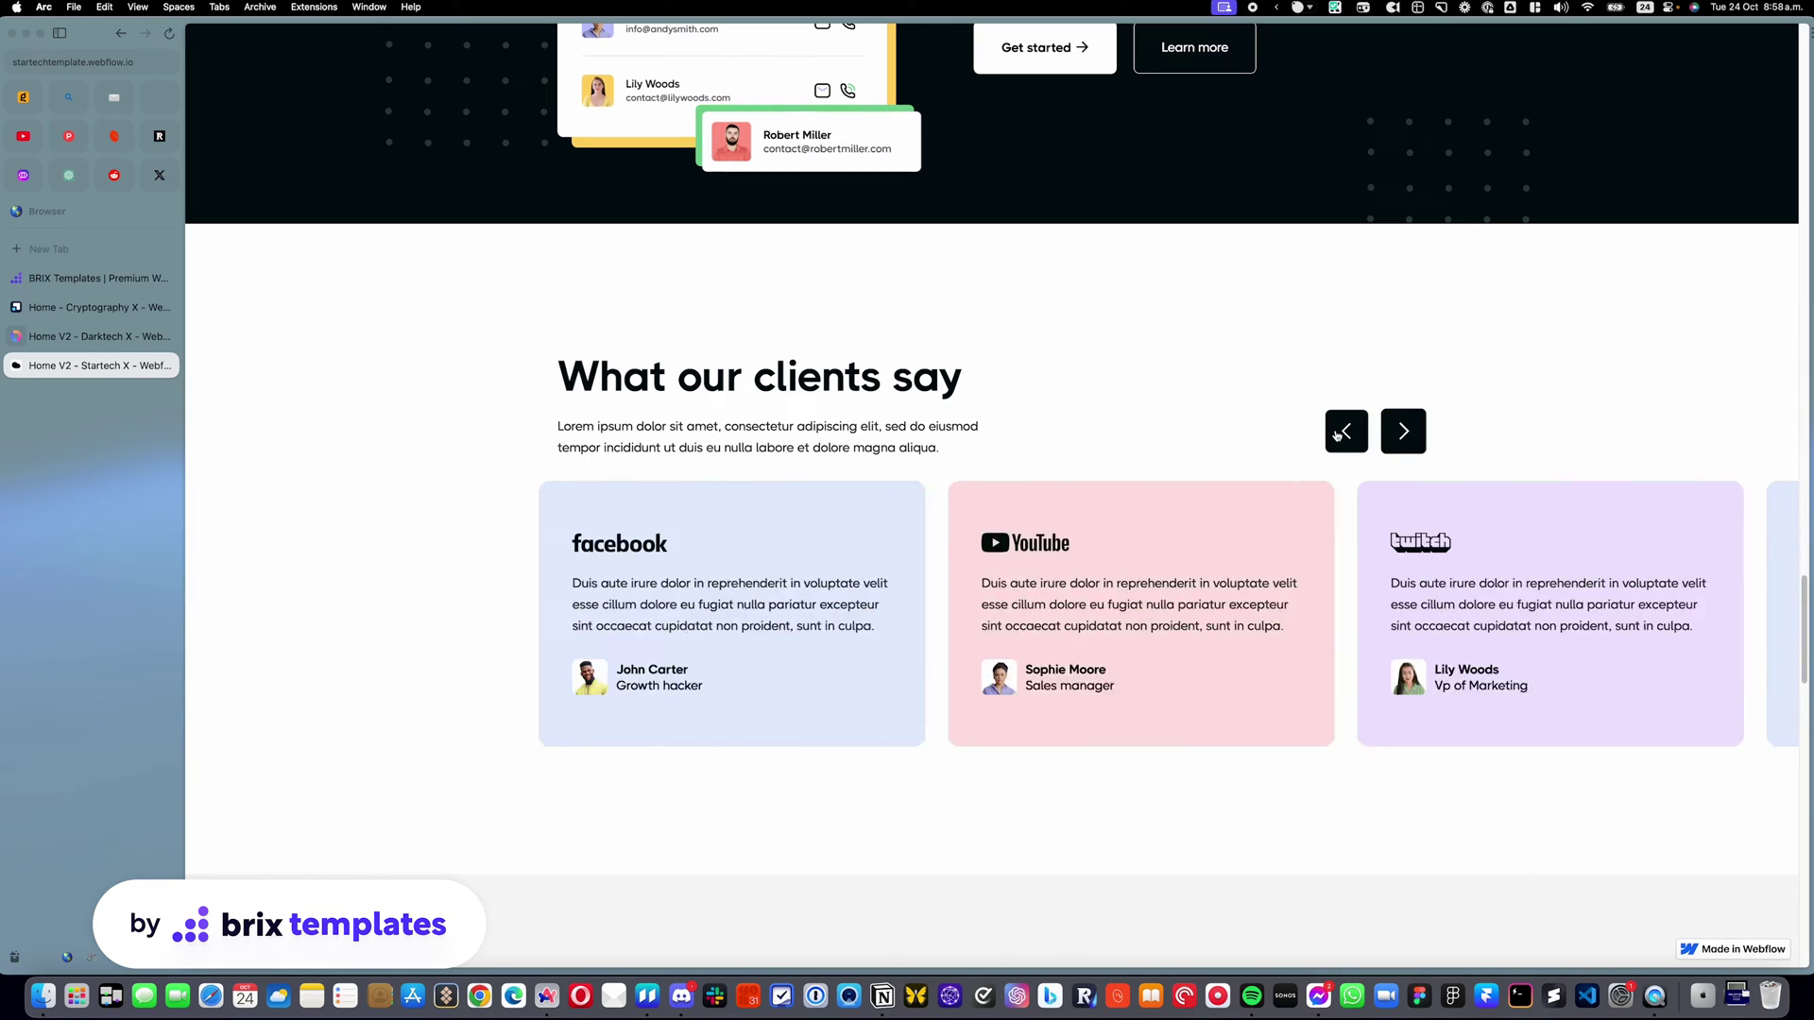
pyautogui.scroll(20, 1184, 478)
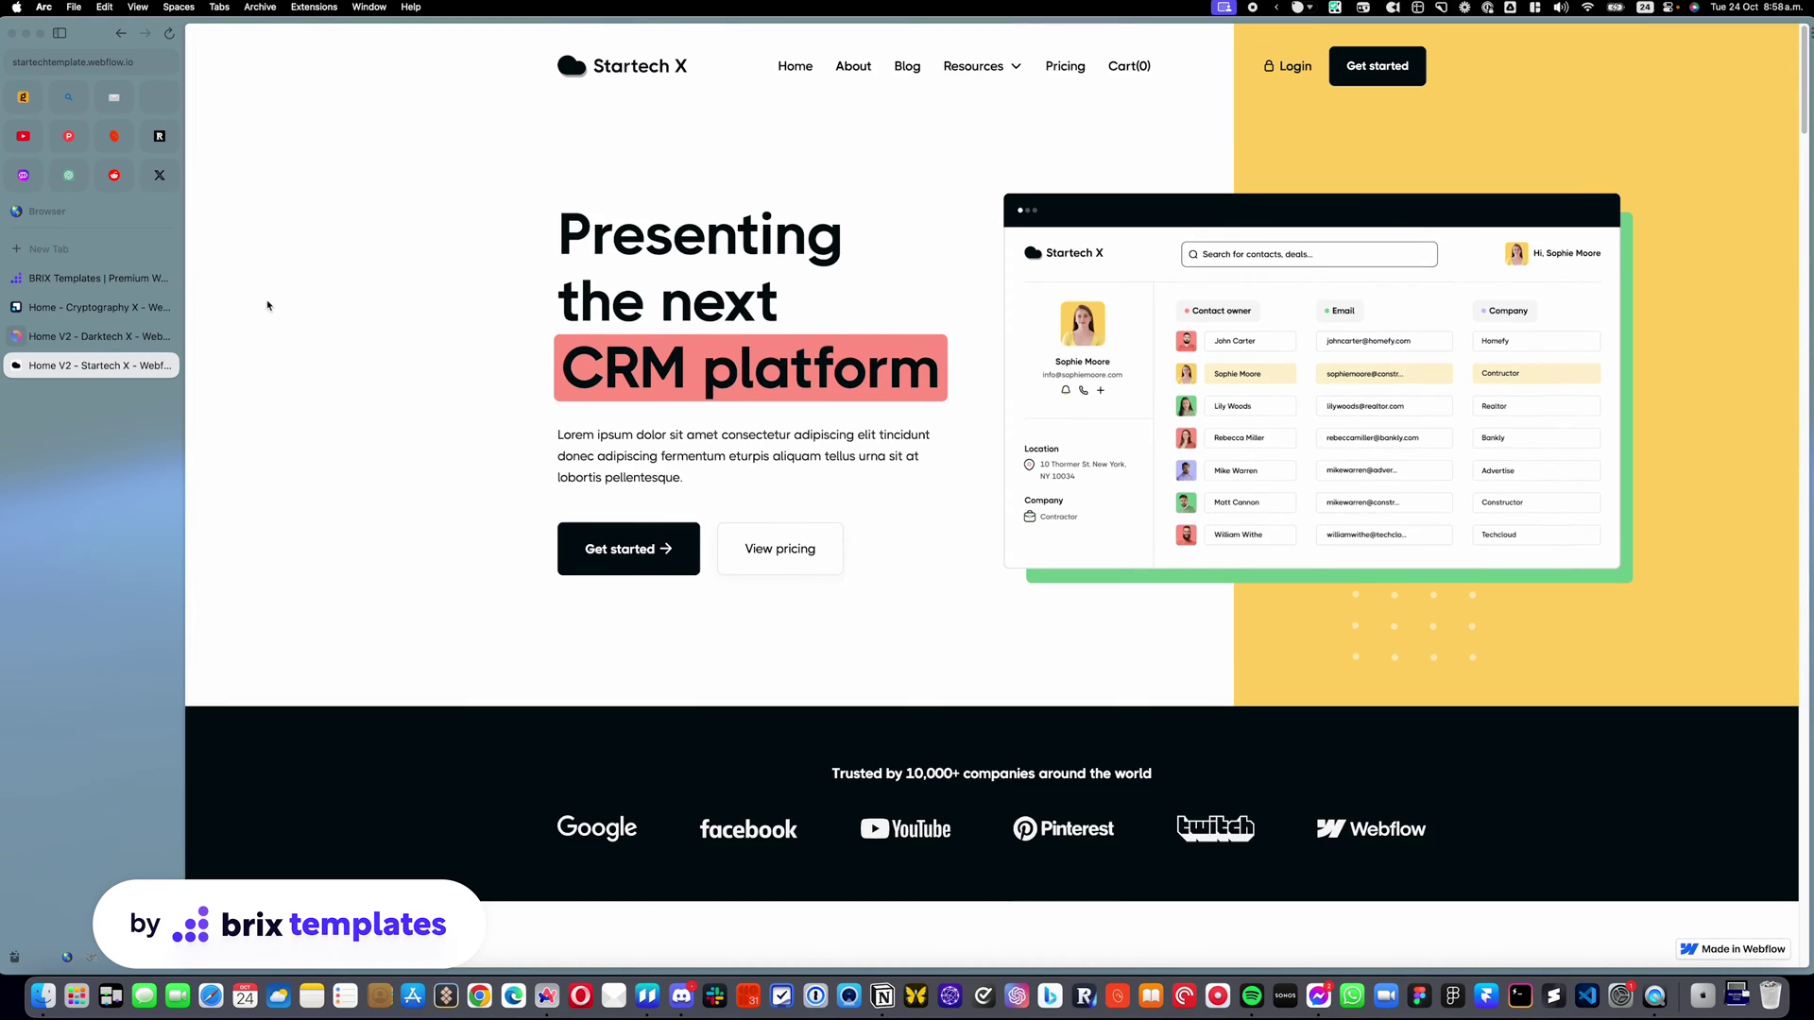
# Return to the BRIX Templates site and scroll through its page
pyautogui.hotkey('ctrl', 'Tab')
pyautogui.scroll(-6, 992, 368)
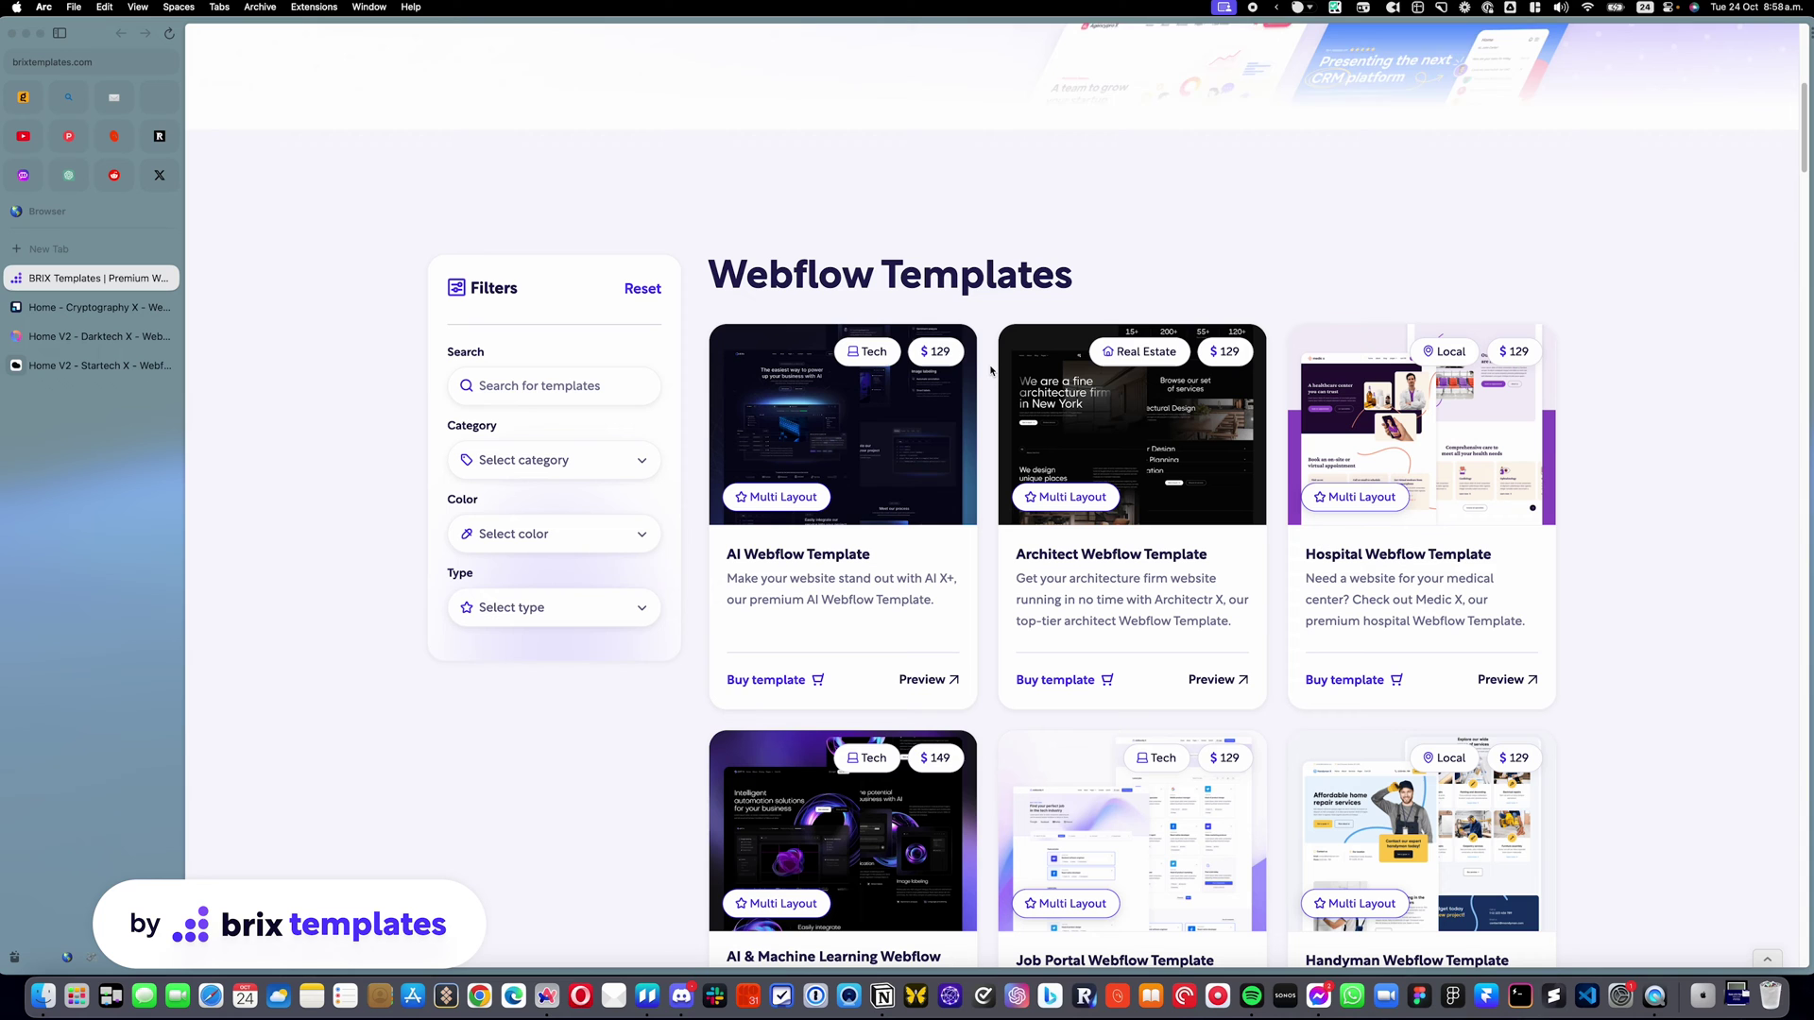
pyautogui.scroll(3, 990, 369)
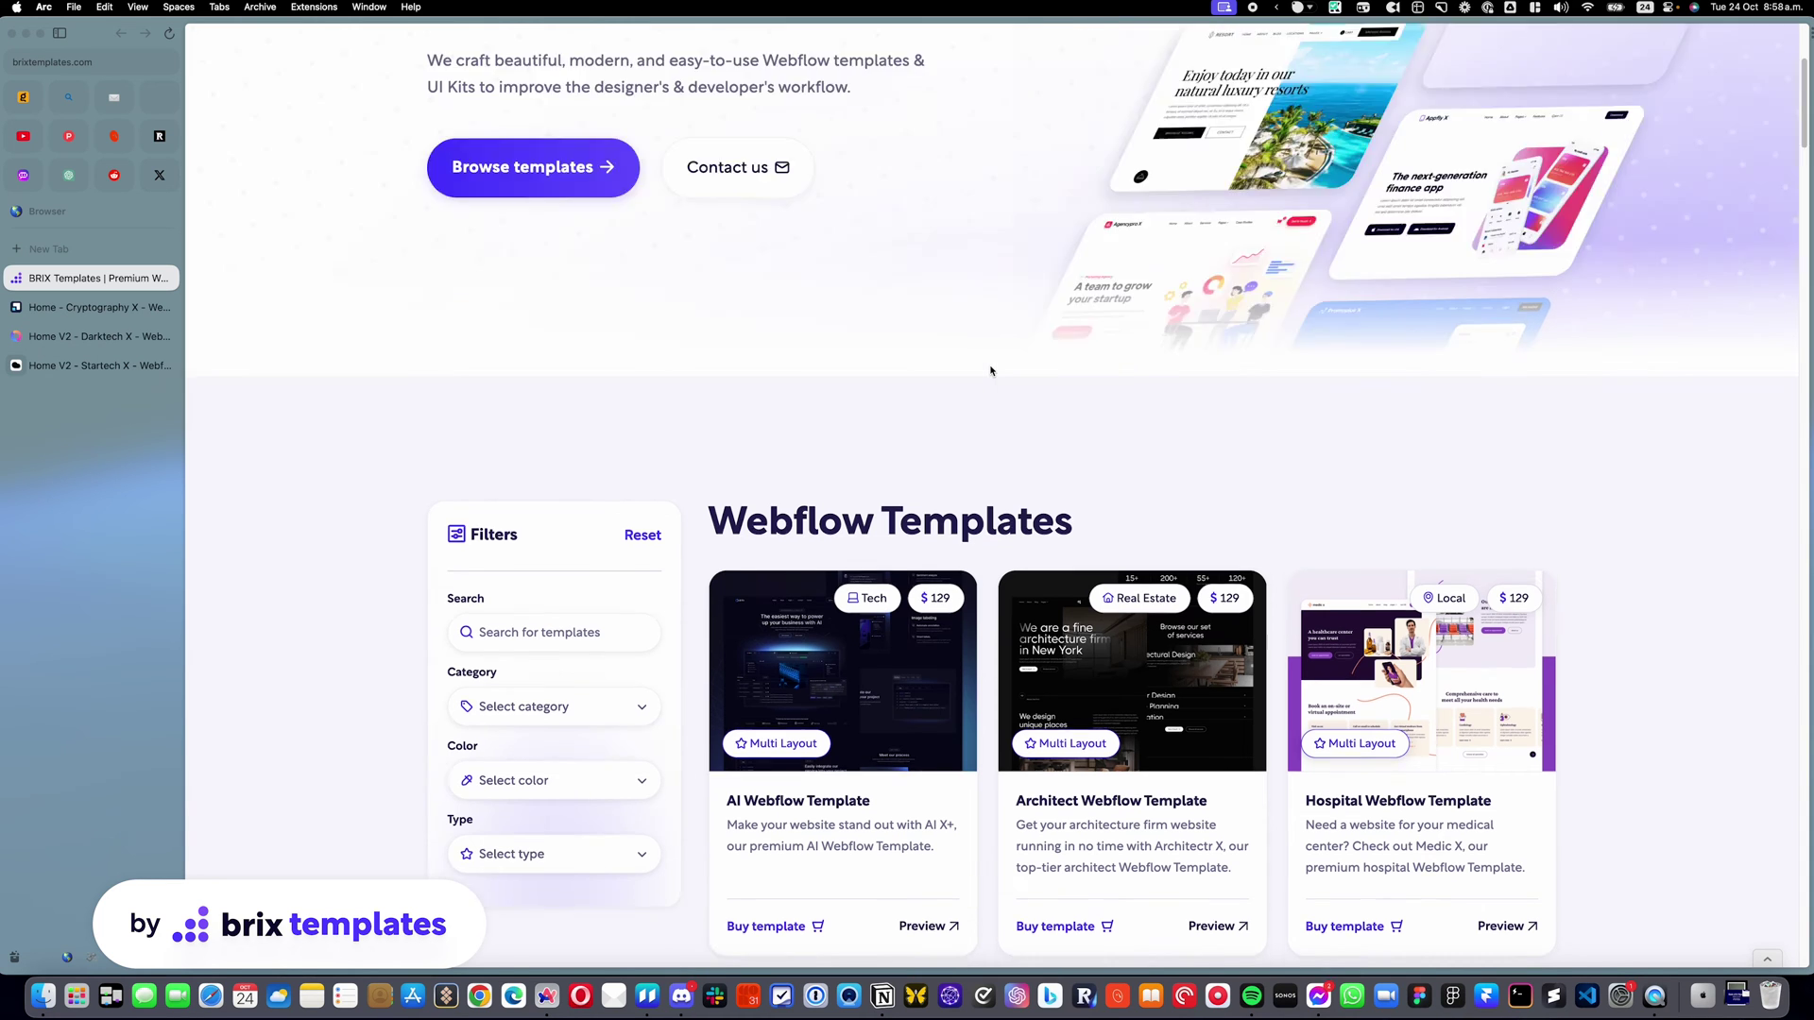
pyautogui.scroll(4, 991, 370)
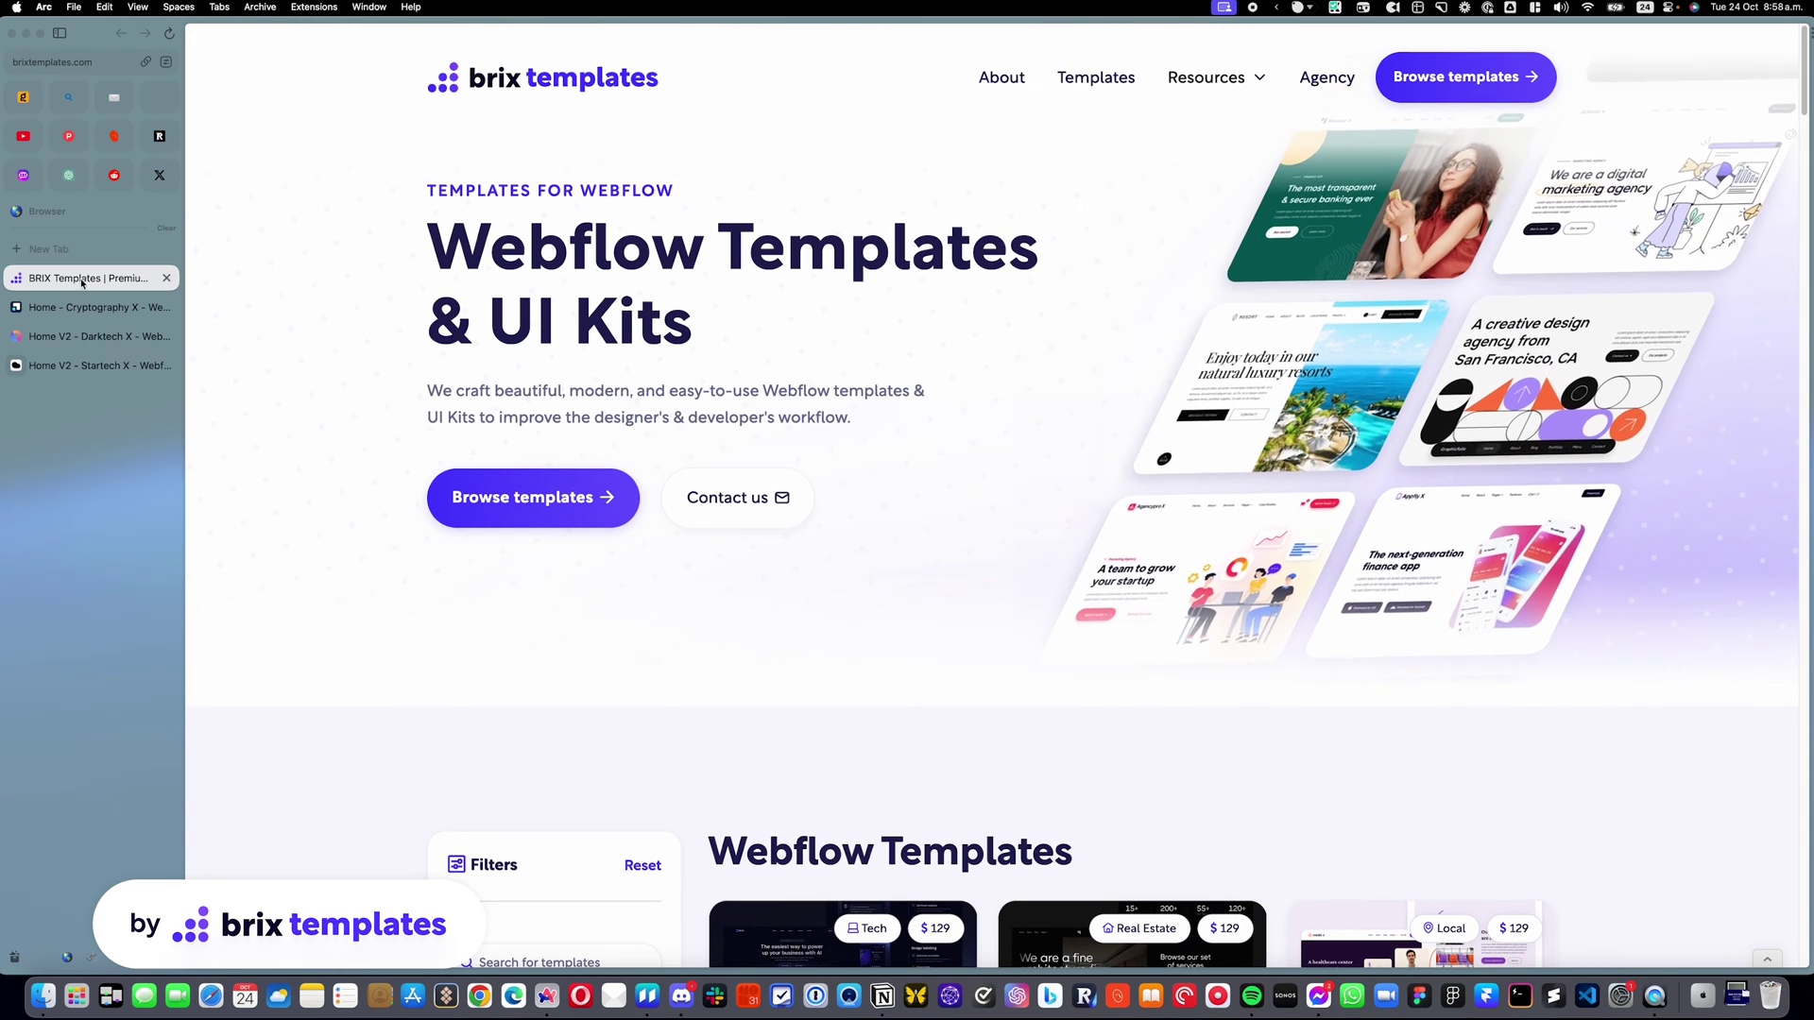
# Flip through the Cryptography X, Darktech X and Startech X demo tabs
pyautogui.click(83, 307)
pyautogui.scroll(5, 905, 514)
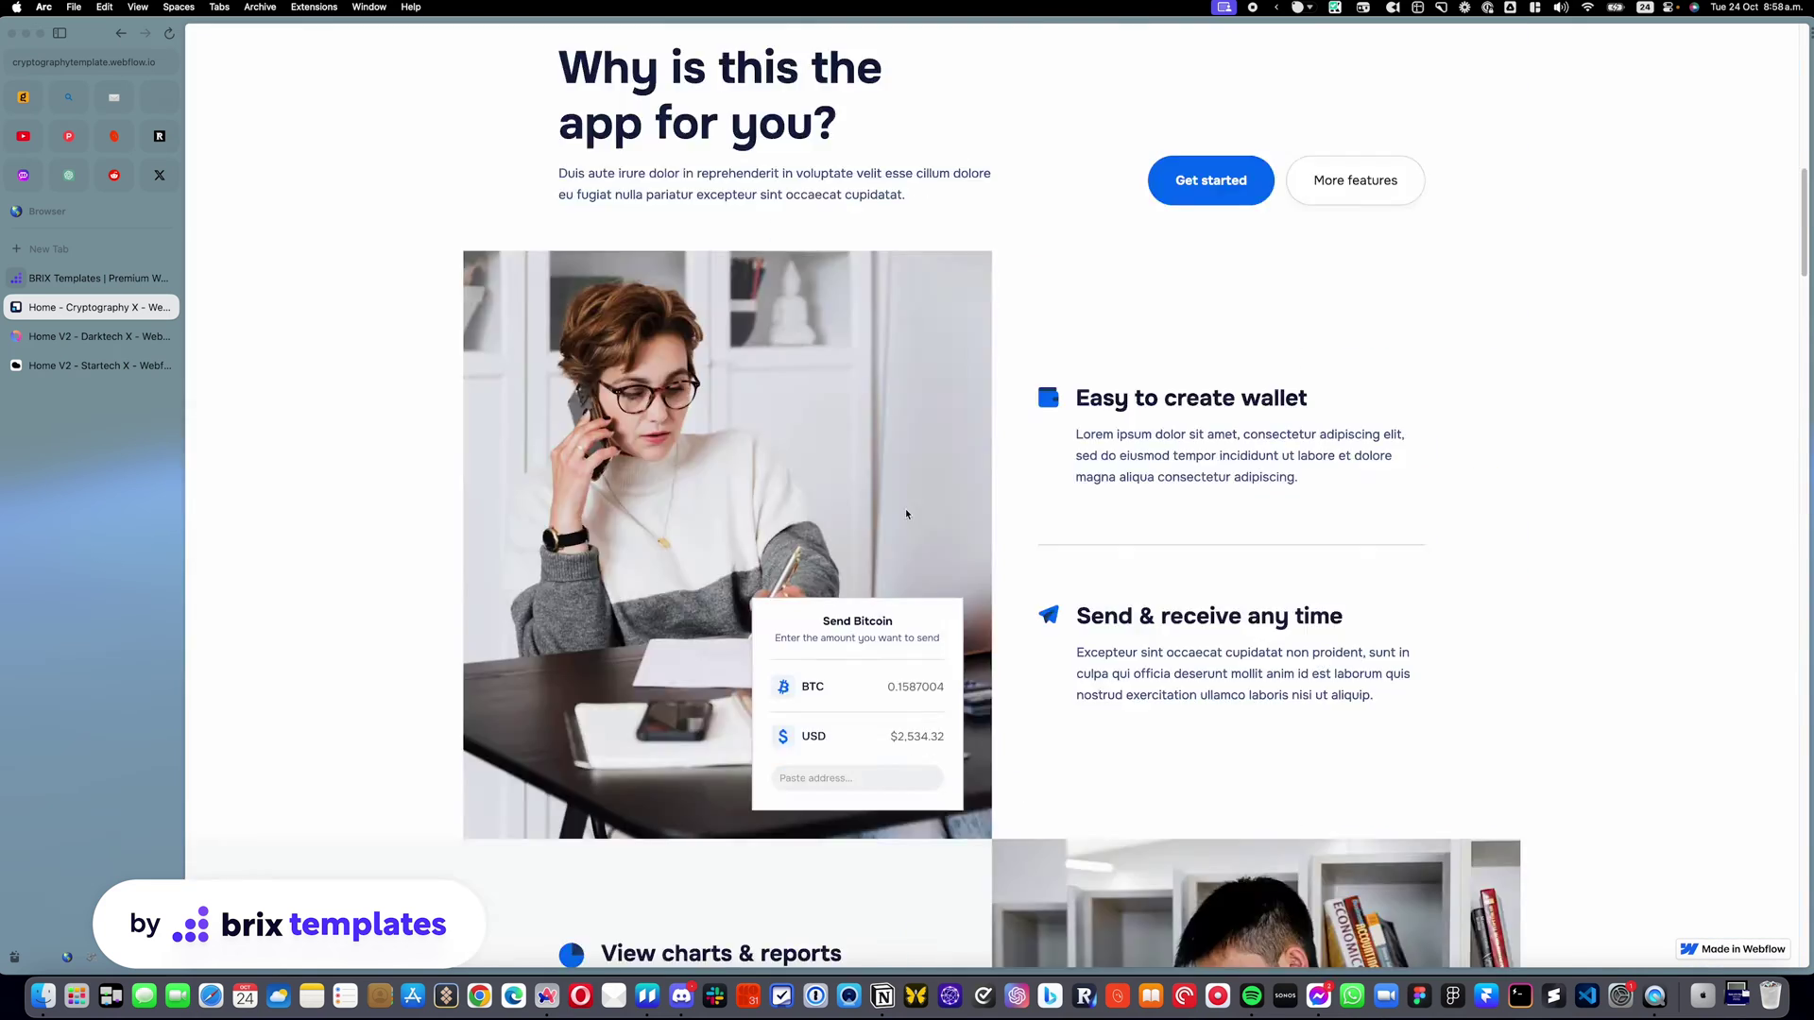
pyautogui.scroll(10, 905, 514)
pyautogui.click(109, 339)
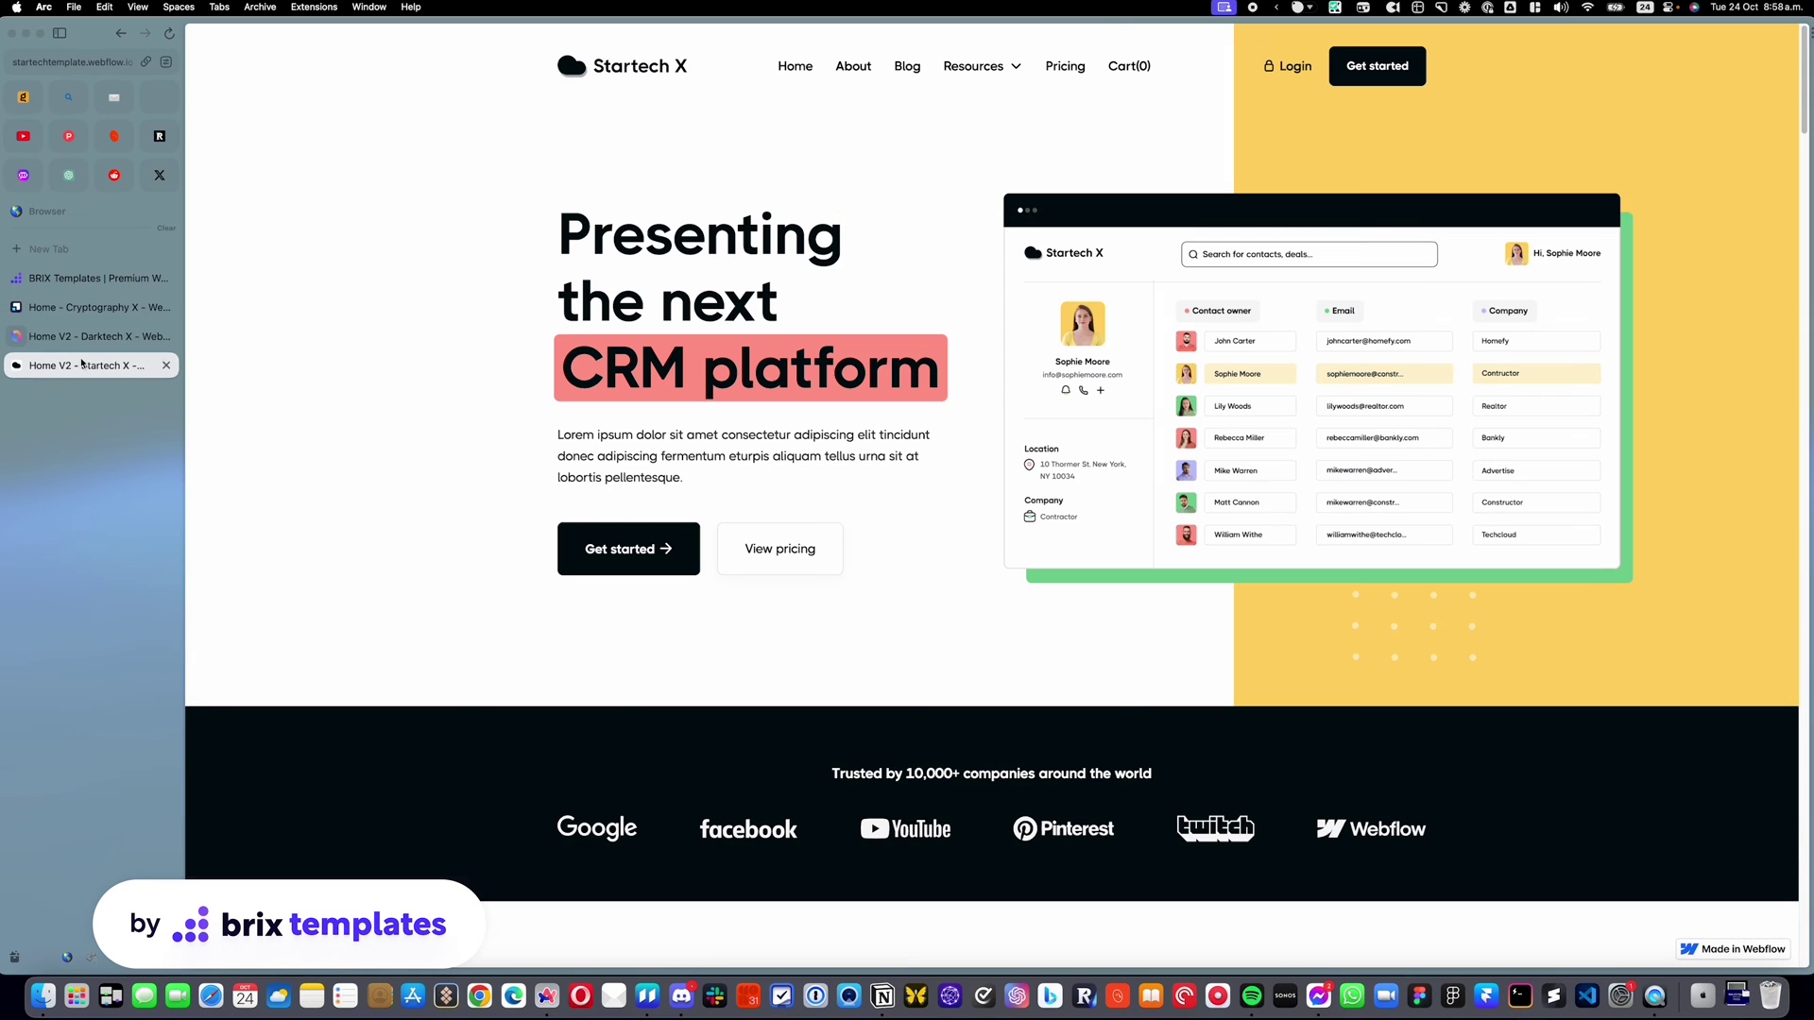
pyautogui.click(95, 365)
pyautogui.click(92, 306)
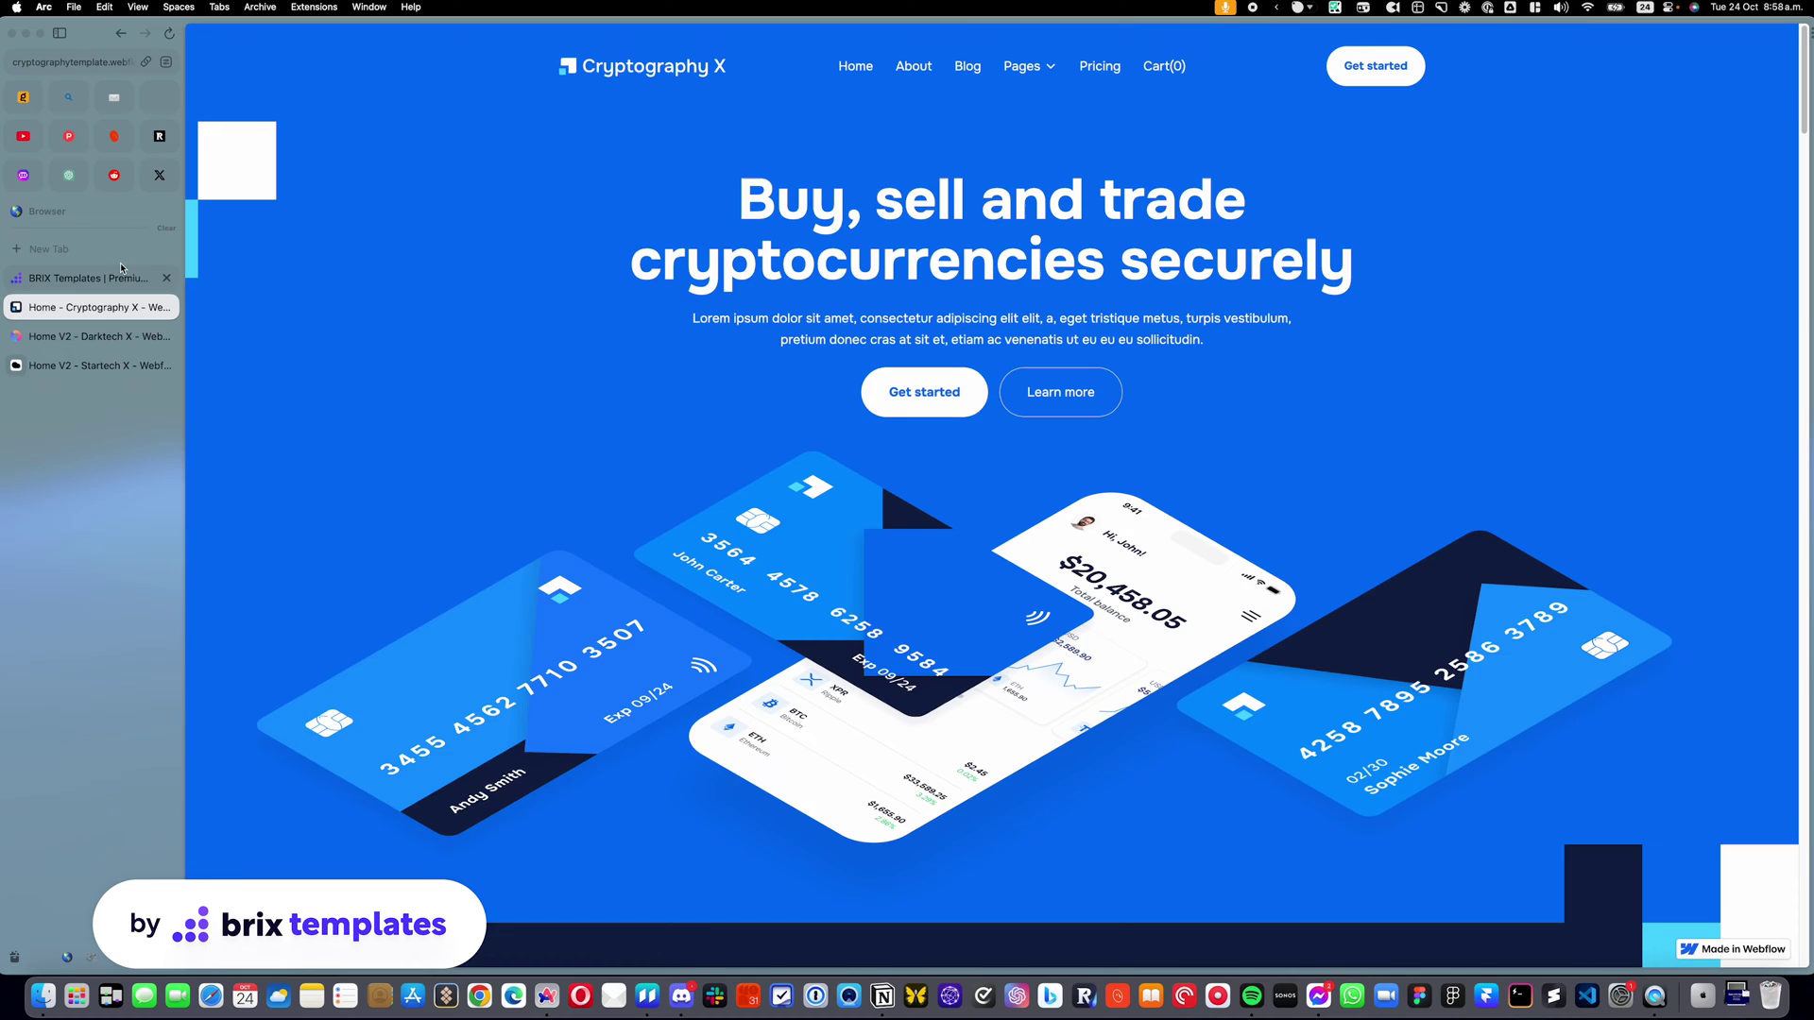
# Back on the BRIX catalogue, scroll down to the Crypto Bank Webflow Template card
pyautogui.click(94, 278)
pyautogui.scroll(-5, 814, 402)
pyautogui.scroll(-15, 814, 402)
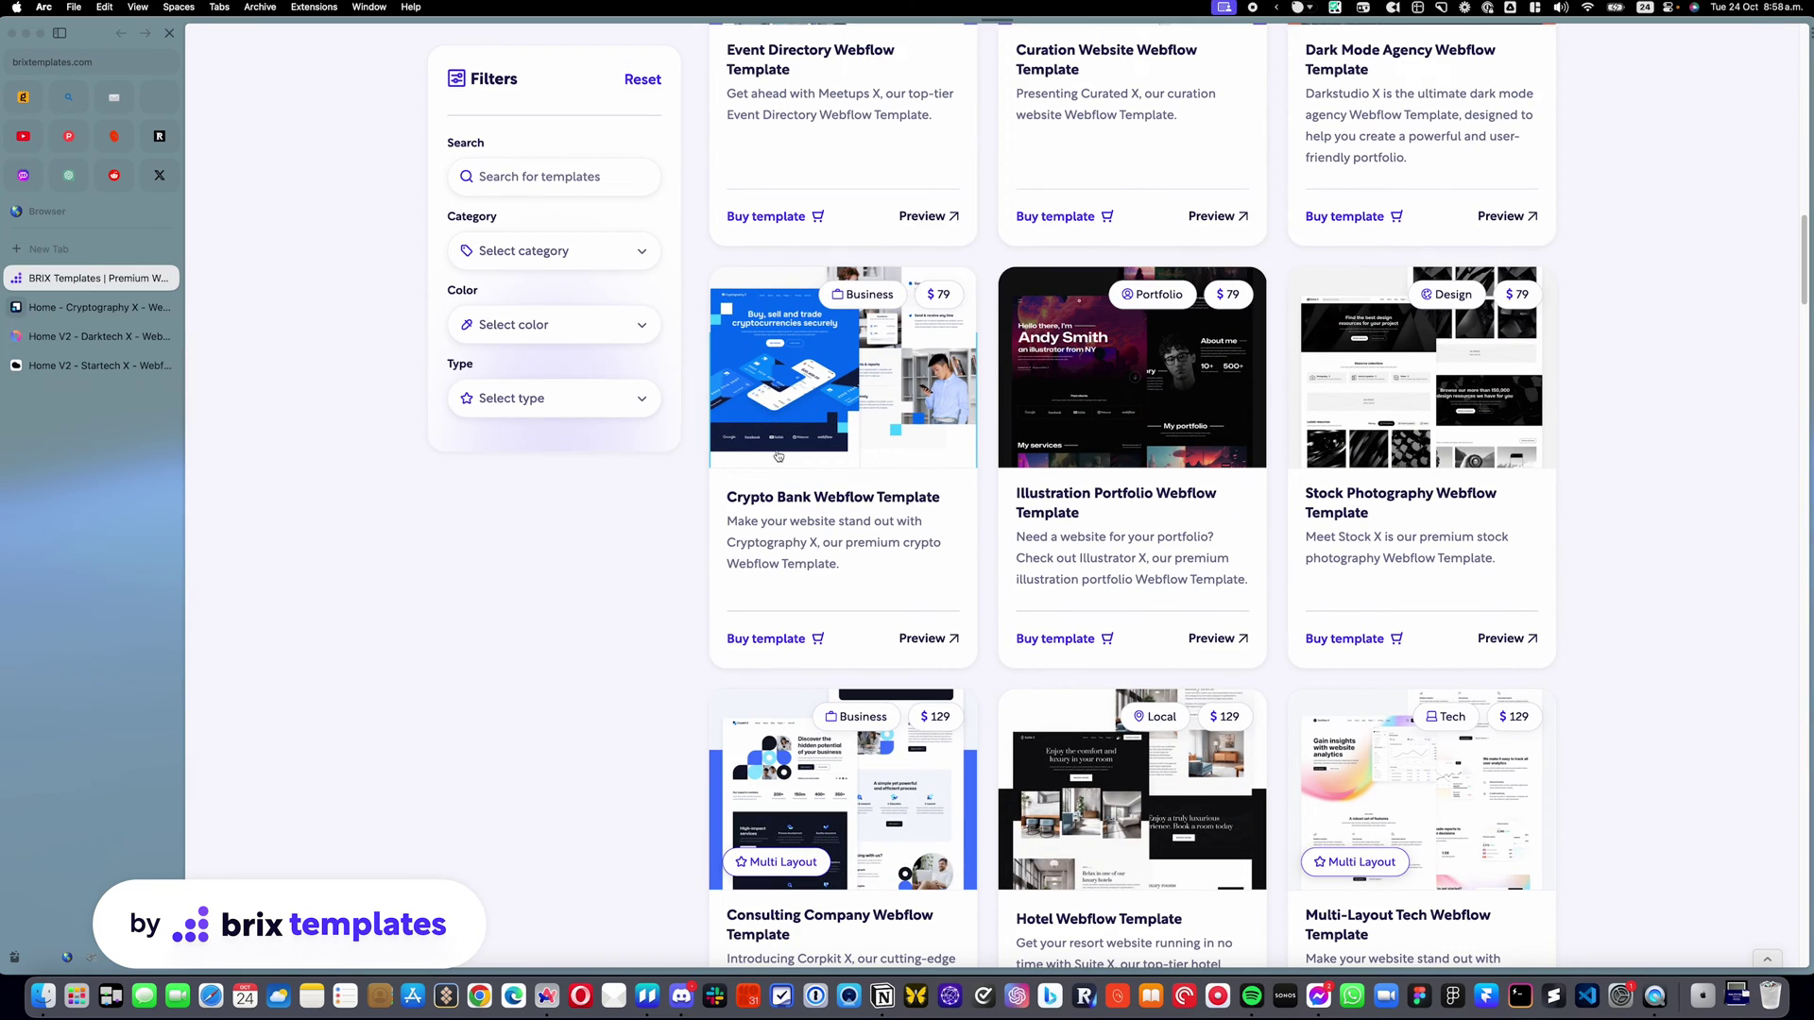
# Open the Crypto Bank template in Designer and switch to its Home page
pyautogui.click(777, 456)
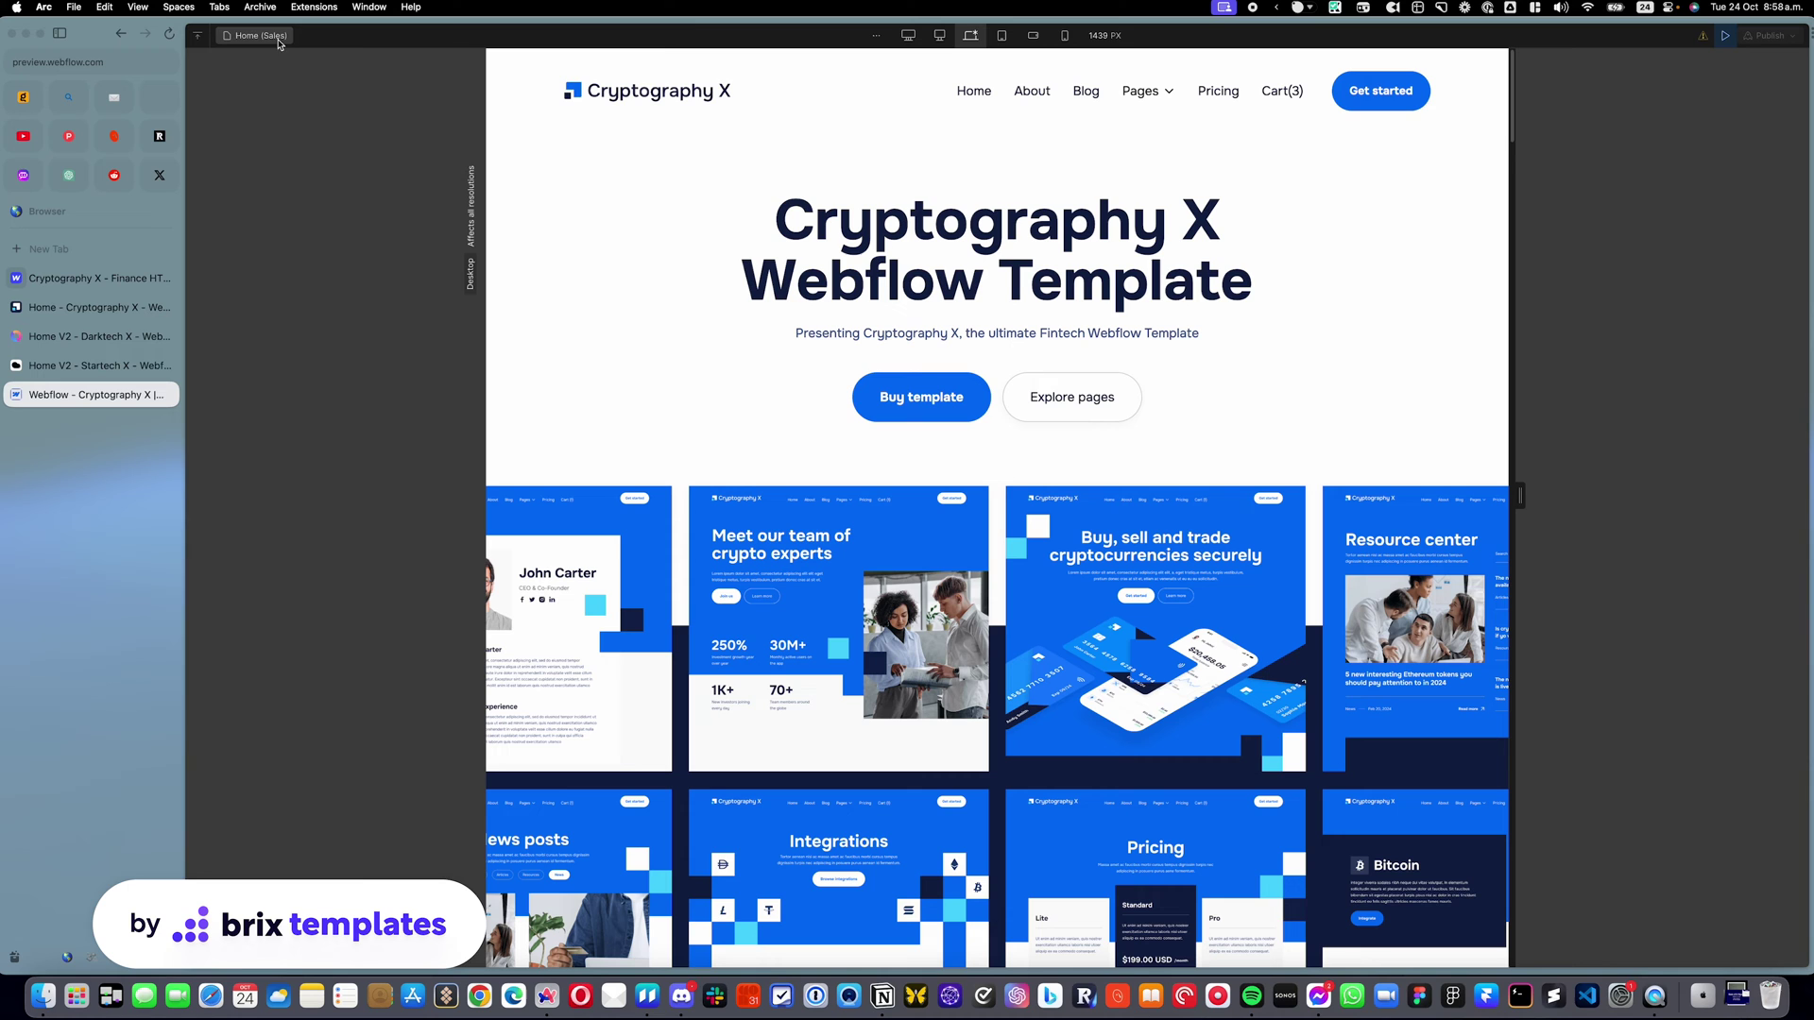
pyautogui.click(255, 36)
pyautogui.click(259, 163)
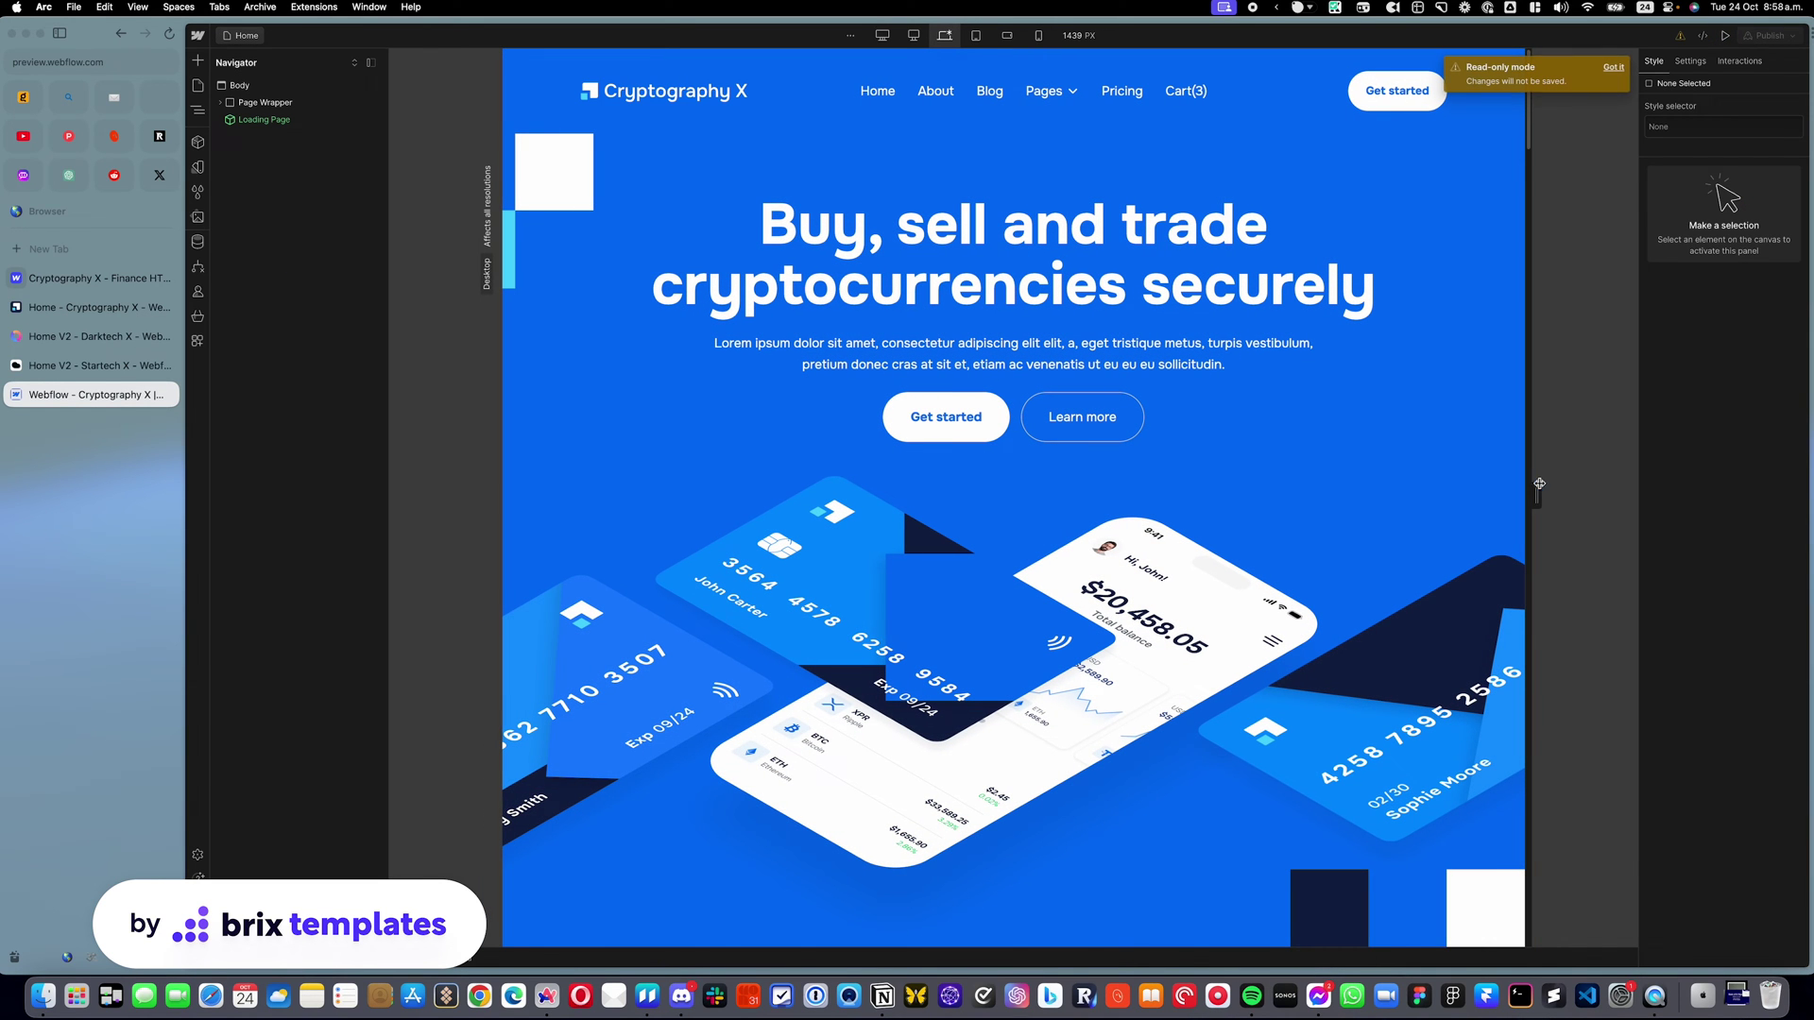
# Dismiss the read-only notice and scroll down to 'What our clients say about us'
pyautogui.scroll(-15, 1323, 445)
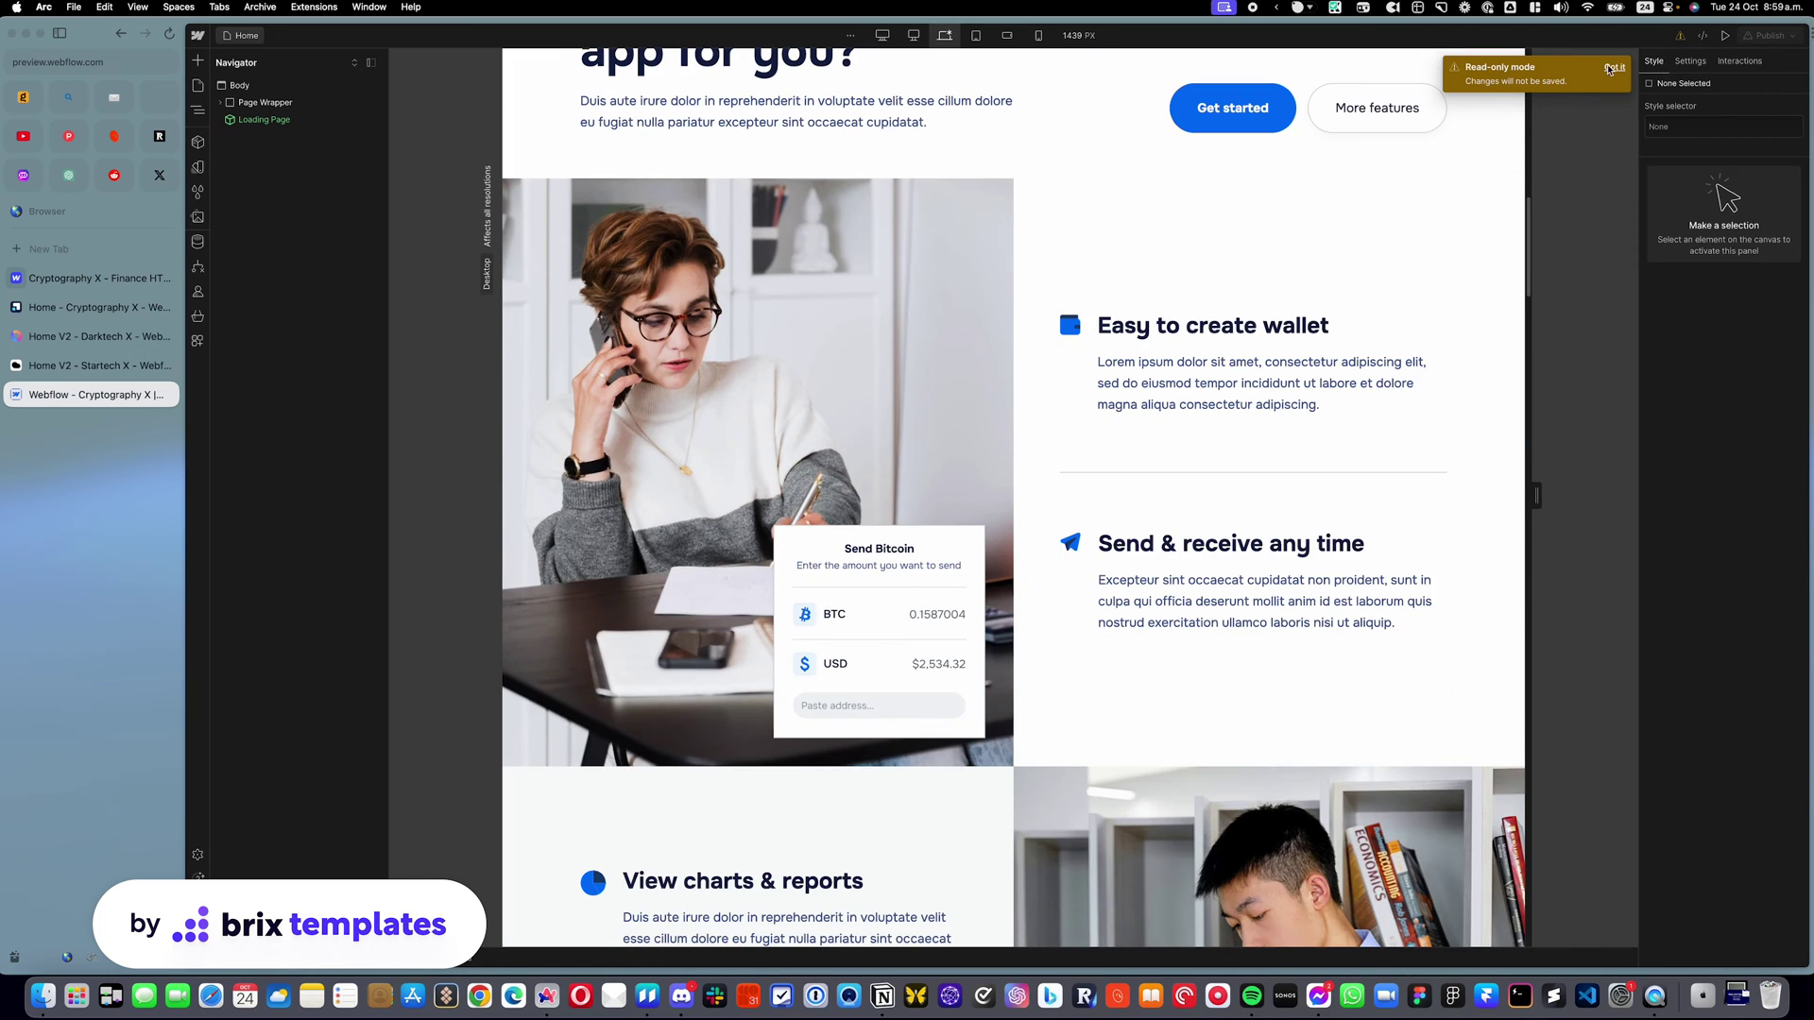
pyautogui.click(1609, 68)
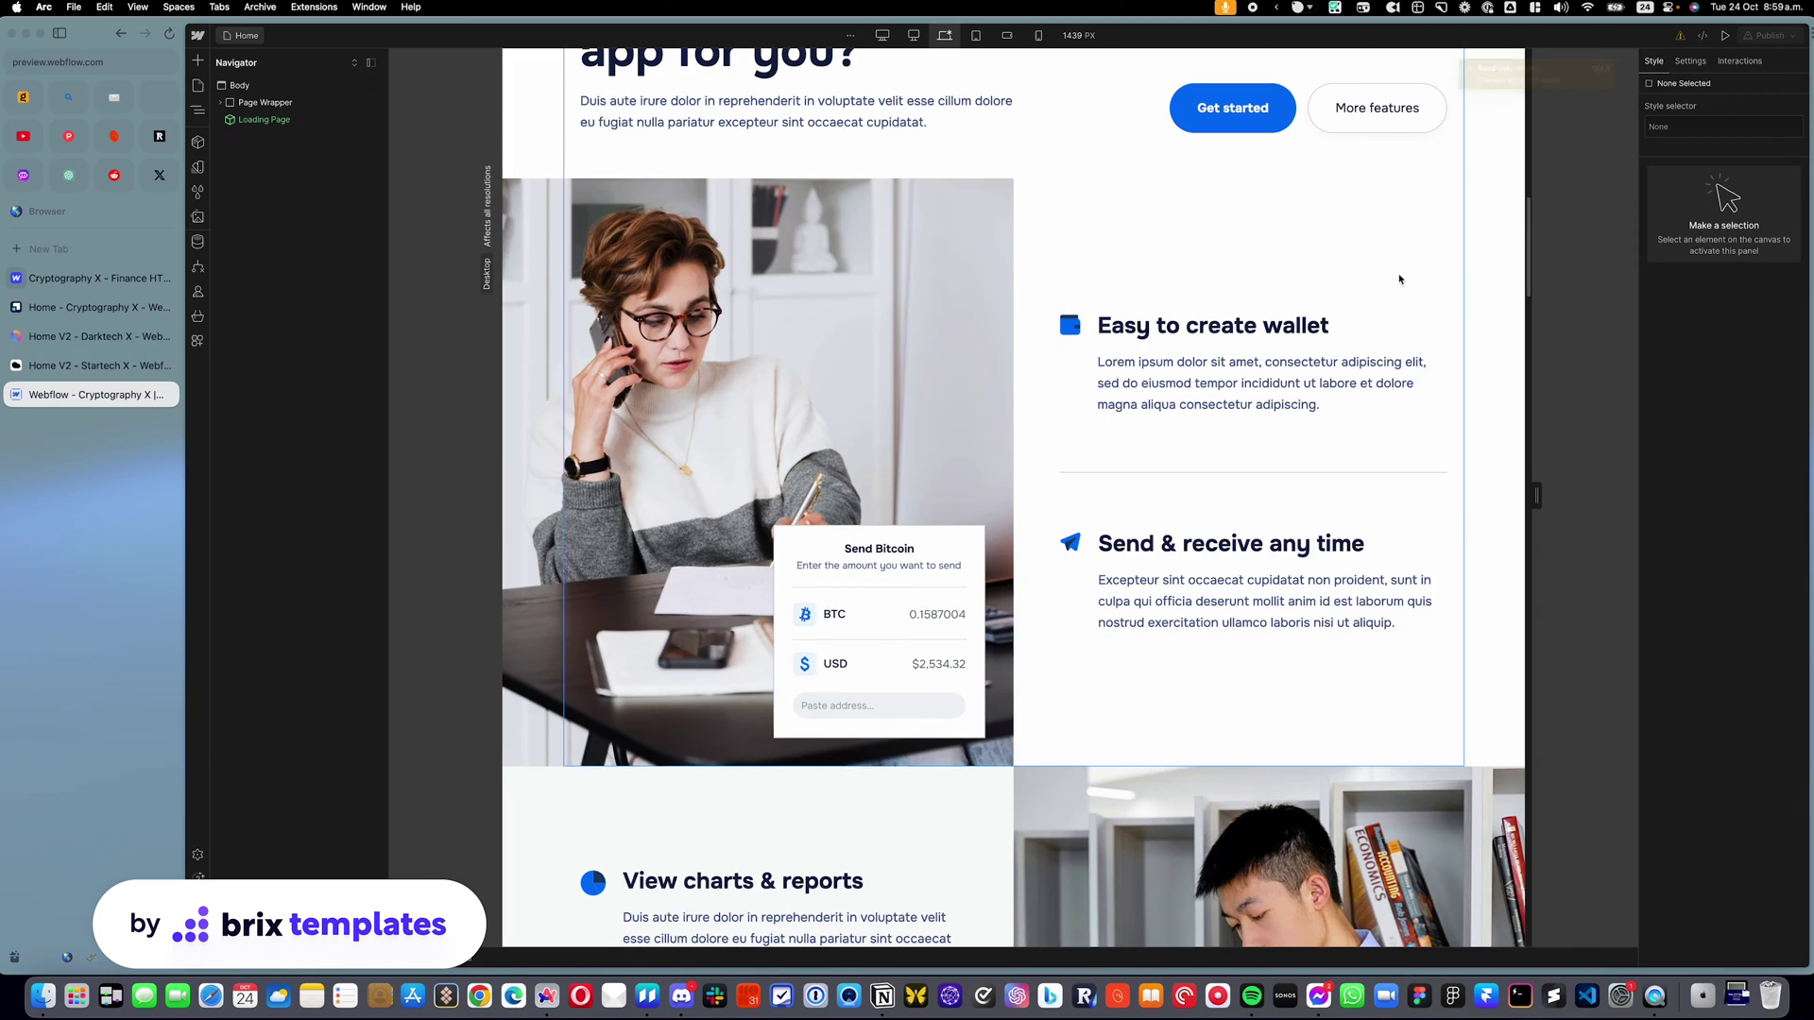
pyautogui.scroll(-10, 1342, 303)
pyautogui.scroll(-15, 1302, 327)
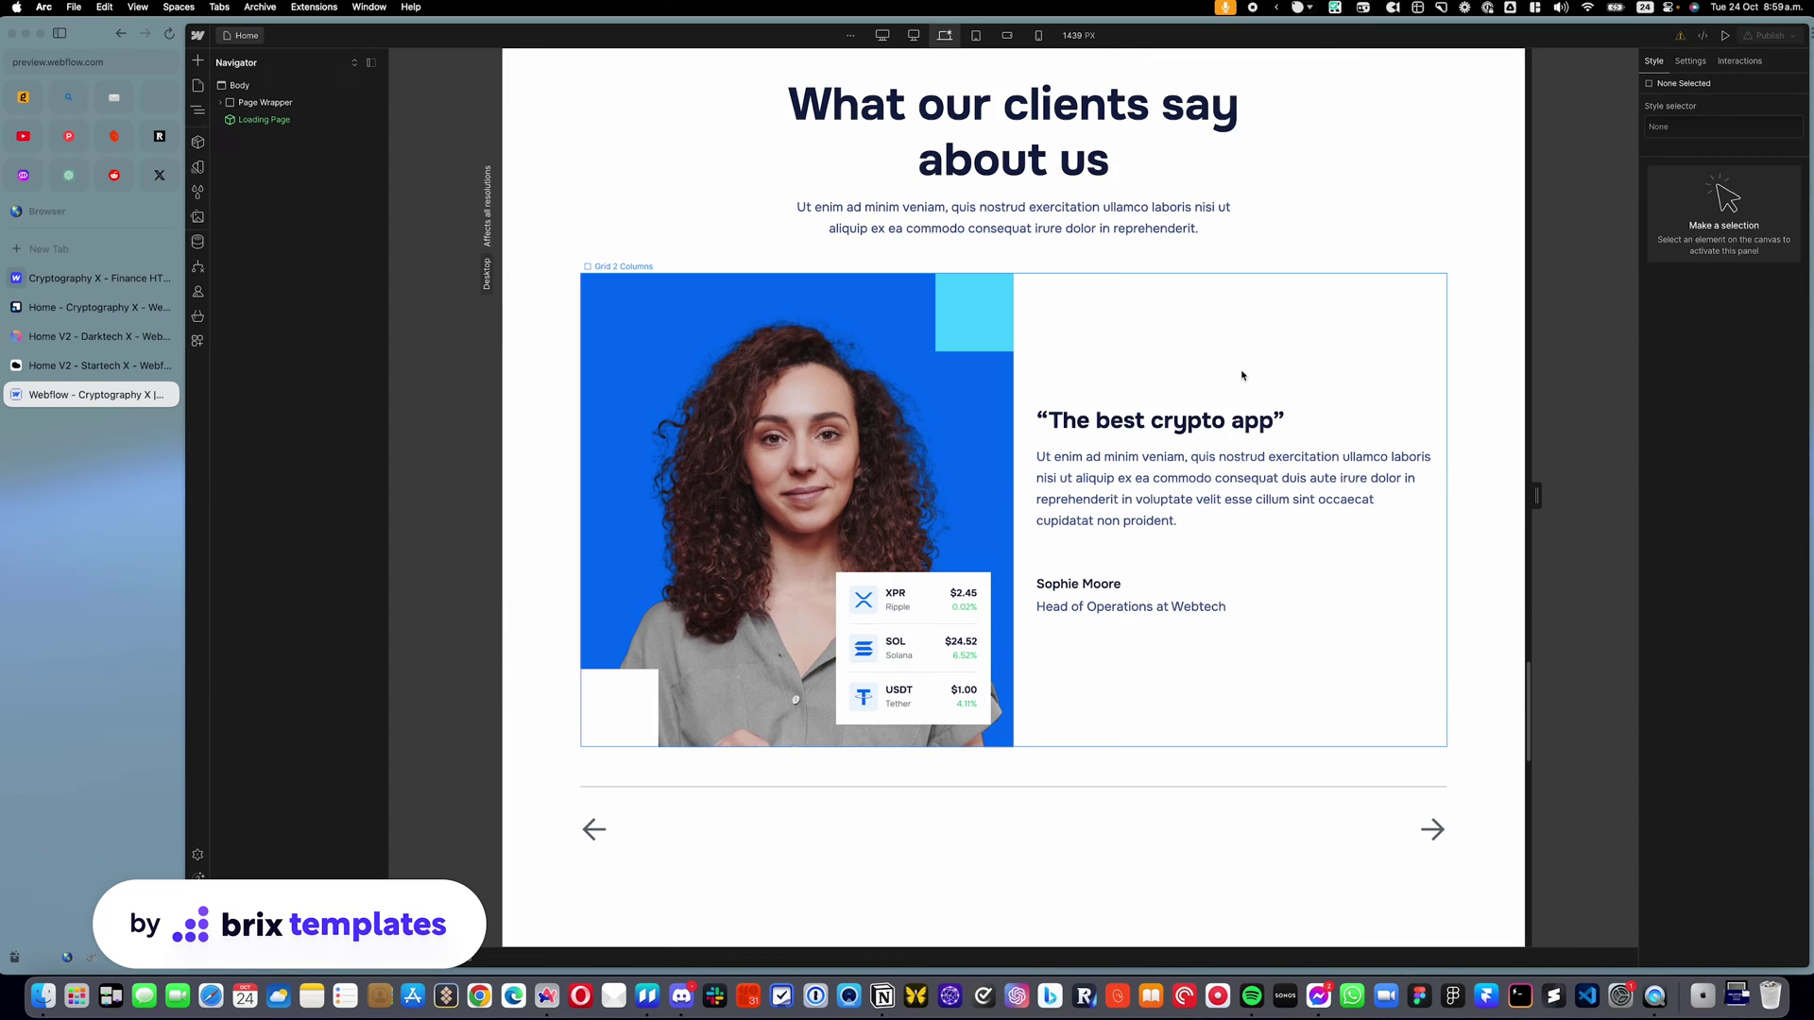
# Select the Slider Wrapper in the Navigator, then capture its row with CleanShot and upload it
pyautogui.click(1250, 375)
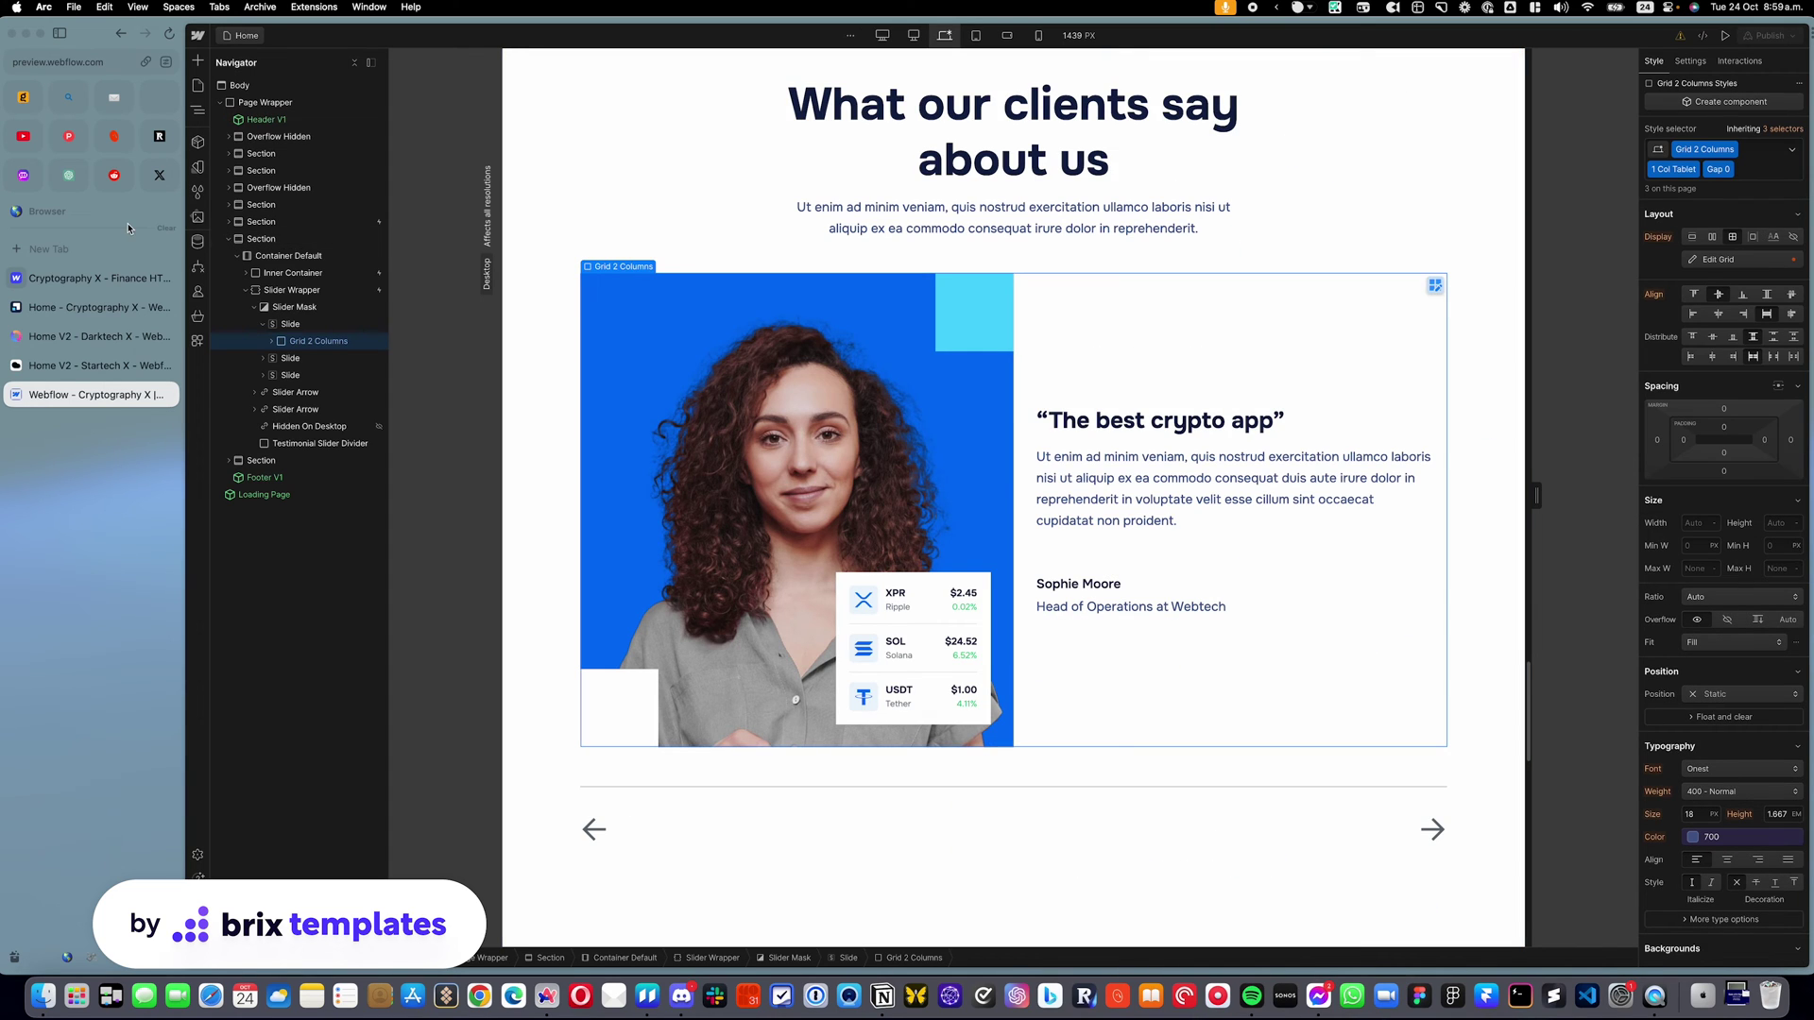
pyautogui.click(271, 292)
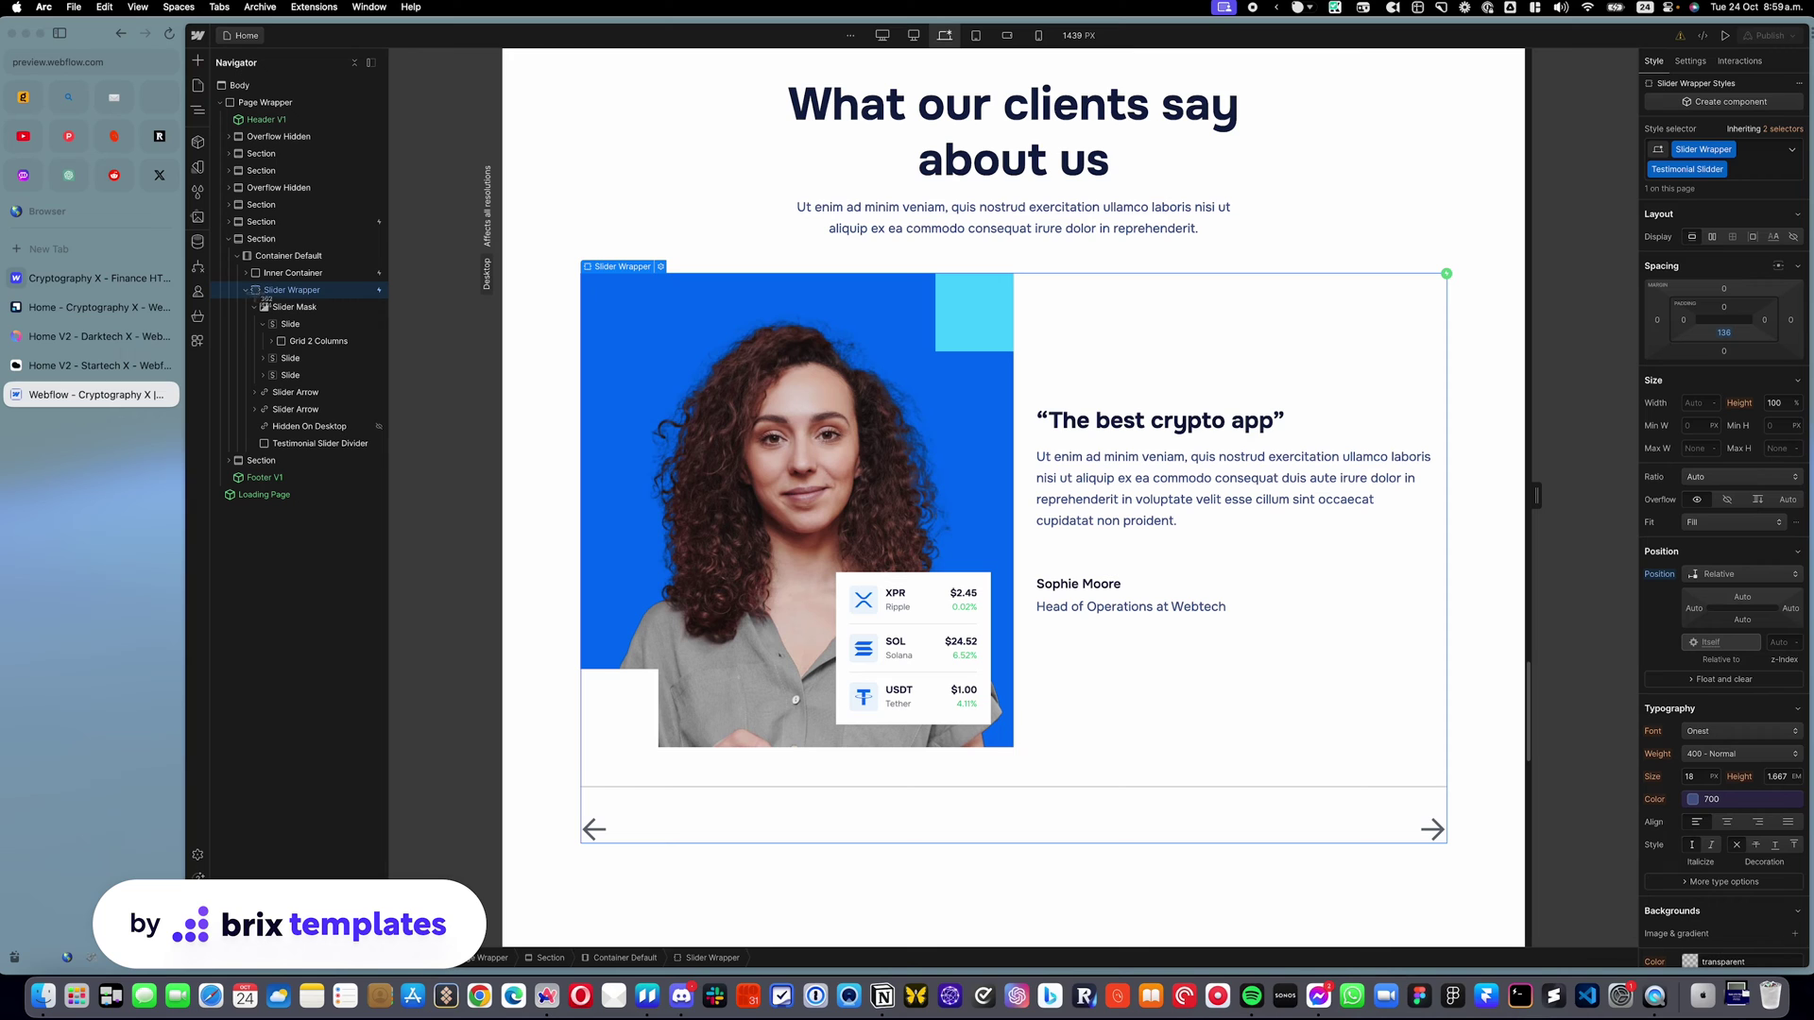
pyautogui.moveTo(250, 281); pyautogui.dragTo(266, 298)
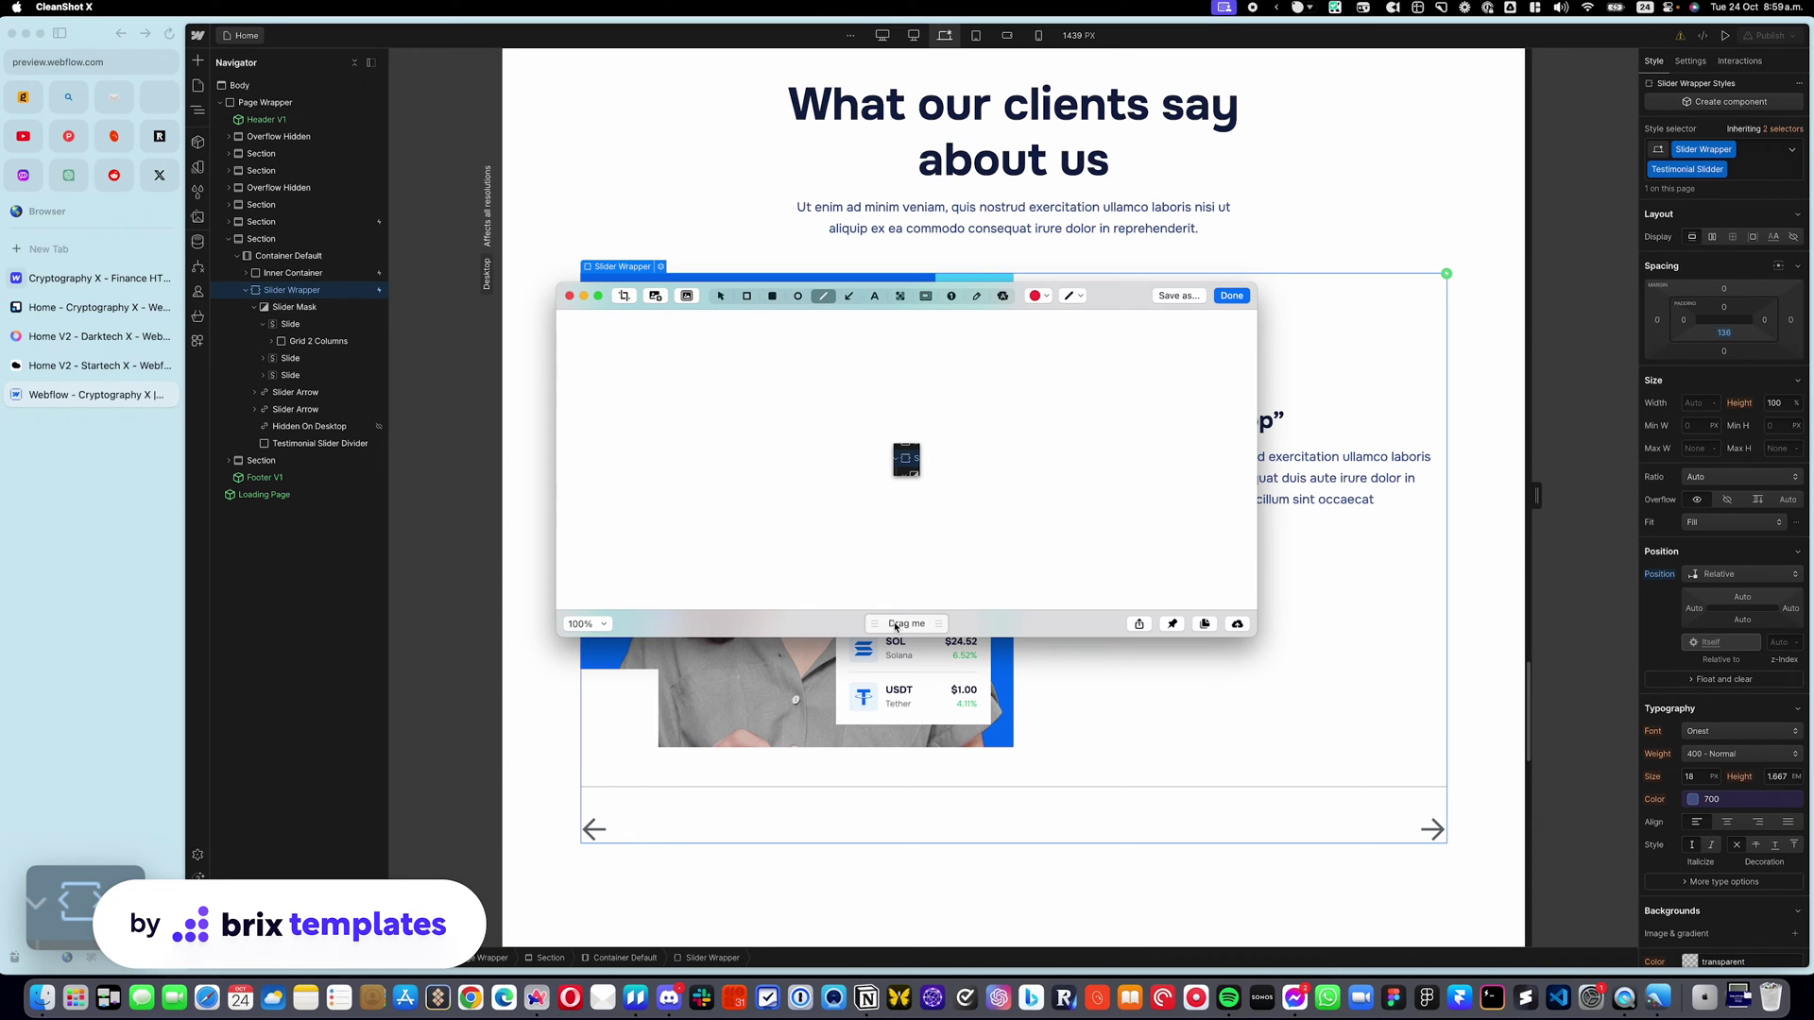
pyautogui.click(1237, 624)
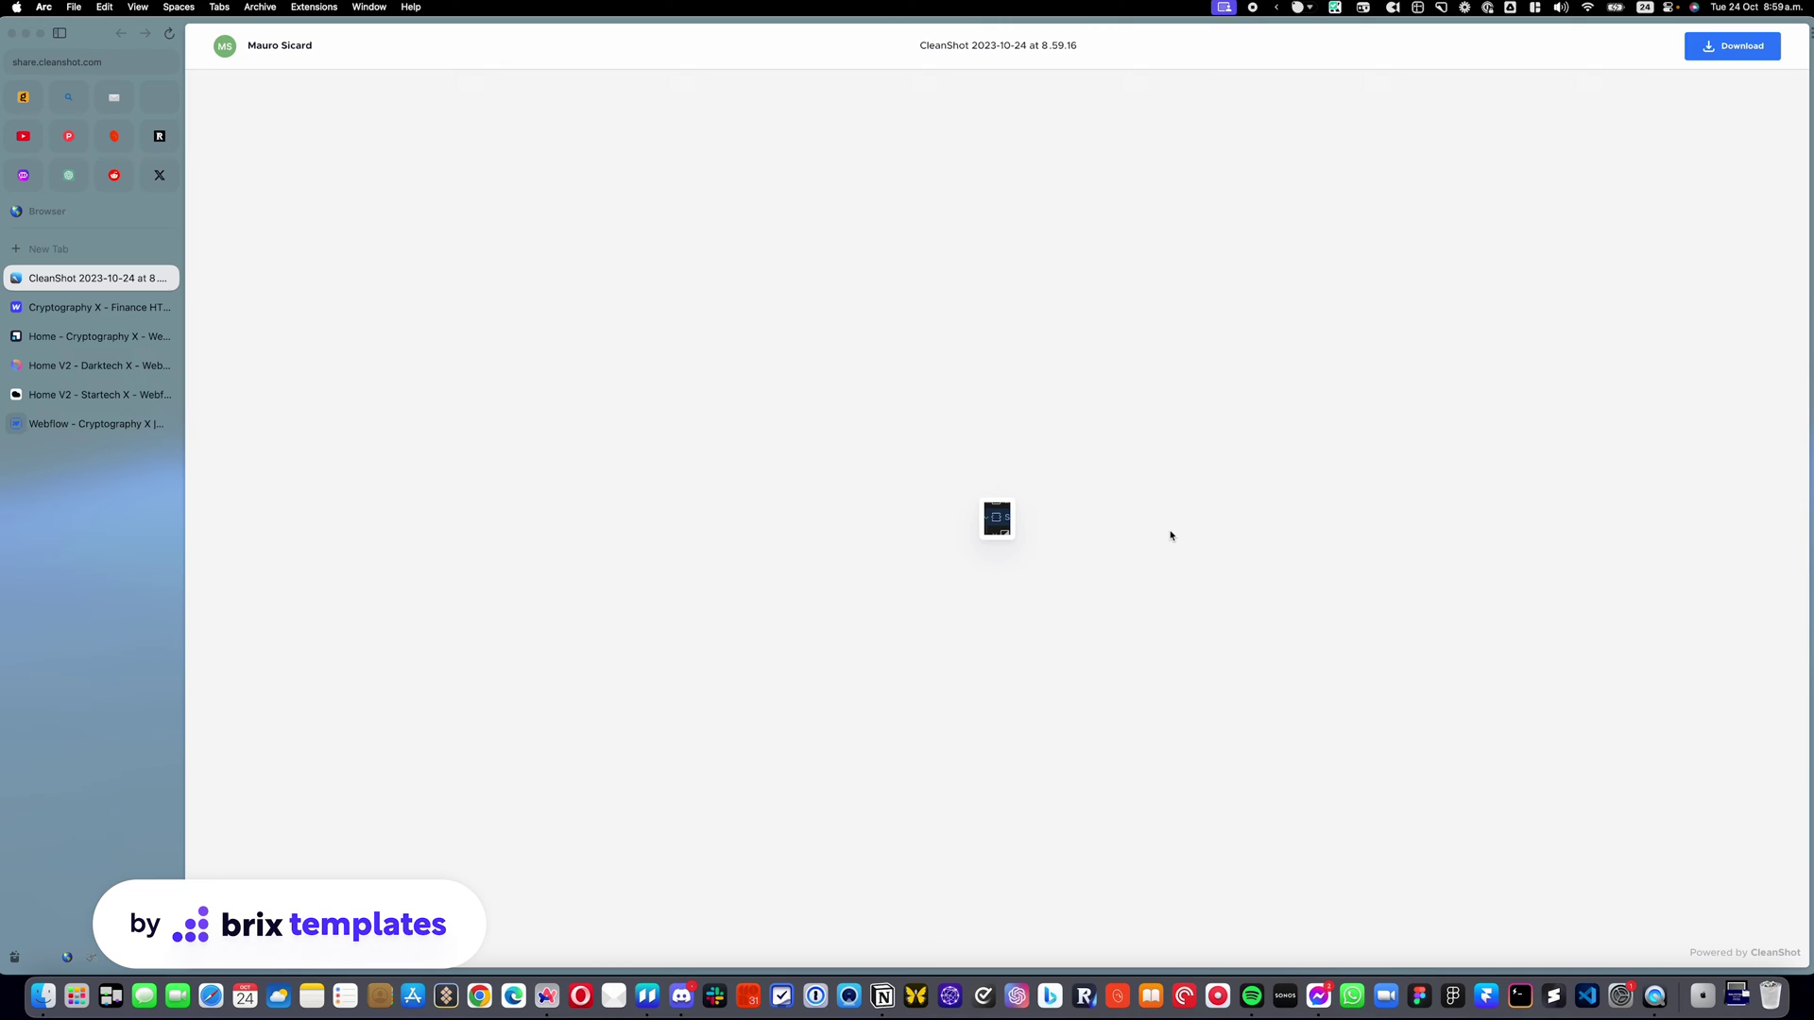
# Zoom the CleanShot share page in and back to normal, then go to the Webflow tab
pyautogui.press('super+equal')
pyautogui.press('super+equal')
pyautogui.press('super+equal')
pyautogui.press('super+equal')
pyautogui.press('super+equal')
pyautogui.press('super+equal')
pyautogui.press('super+equal')
pyautogui.press('super+equal')
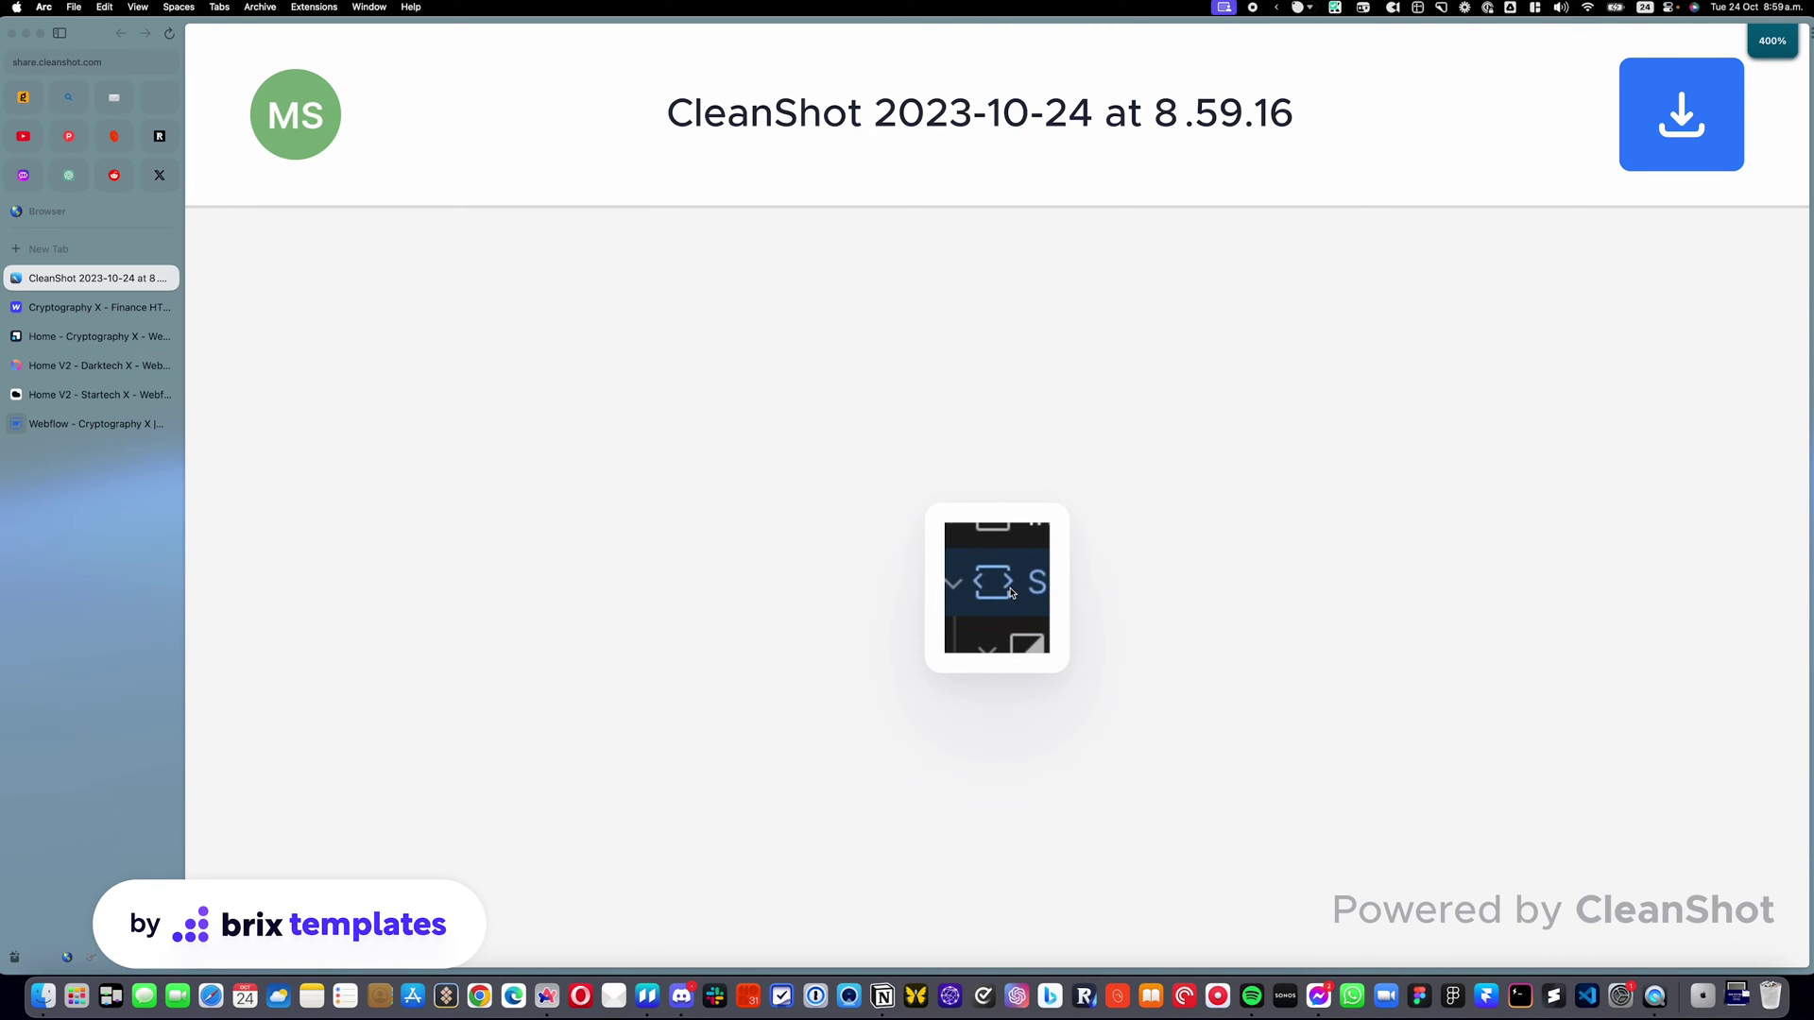
pyautogui.press('super+minus')
pyautogui.press('super+minus')
pyautogui.press('super+minus')
pyautogui.press('super+minus')
pyautogui.press('super+minus')
pyautogui.press('super+minus')
pyautogui.press('super+minus')
pyautogui.press('super+minus')
pyautogui.press('super+minus')
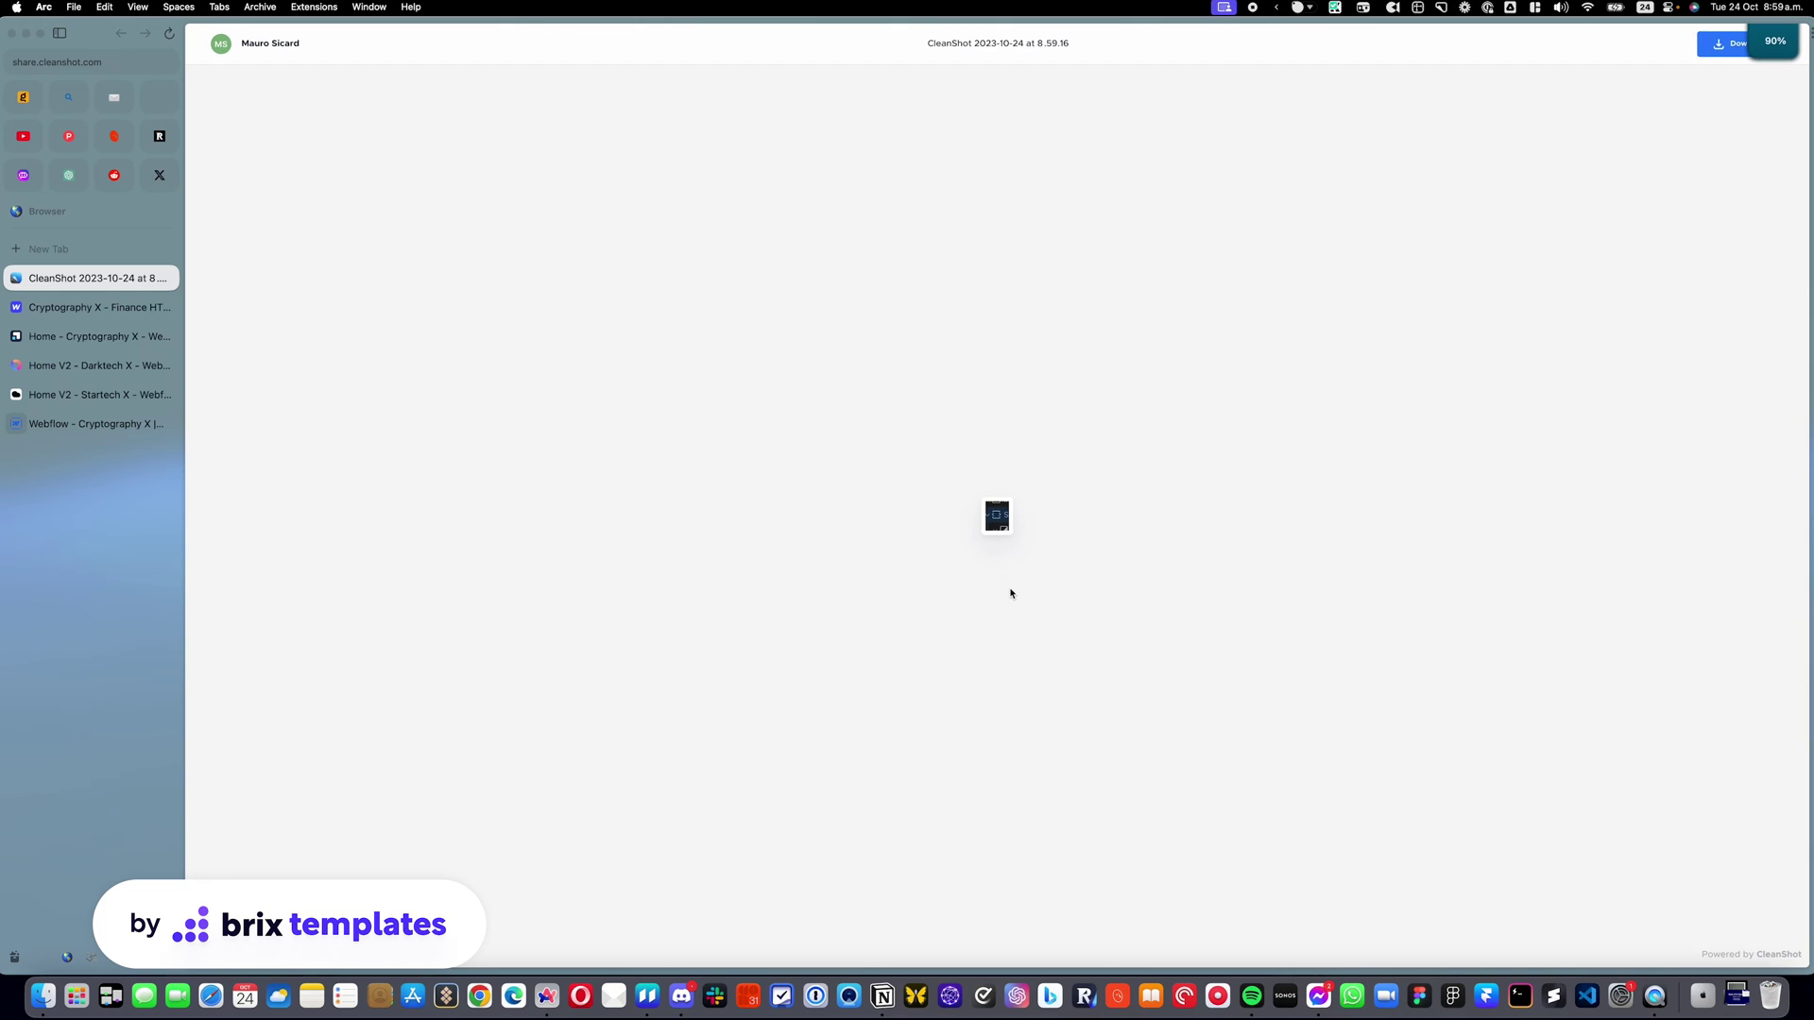
pyautogui.press('super+equal')
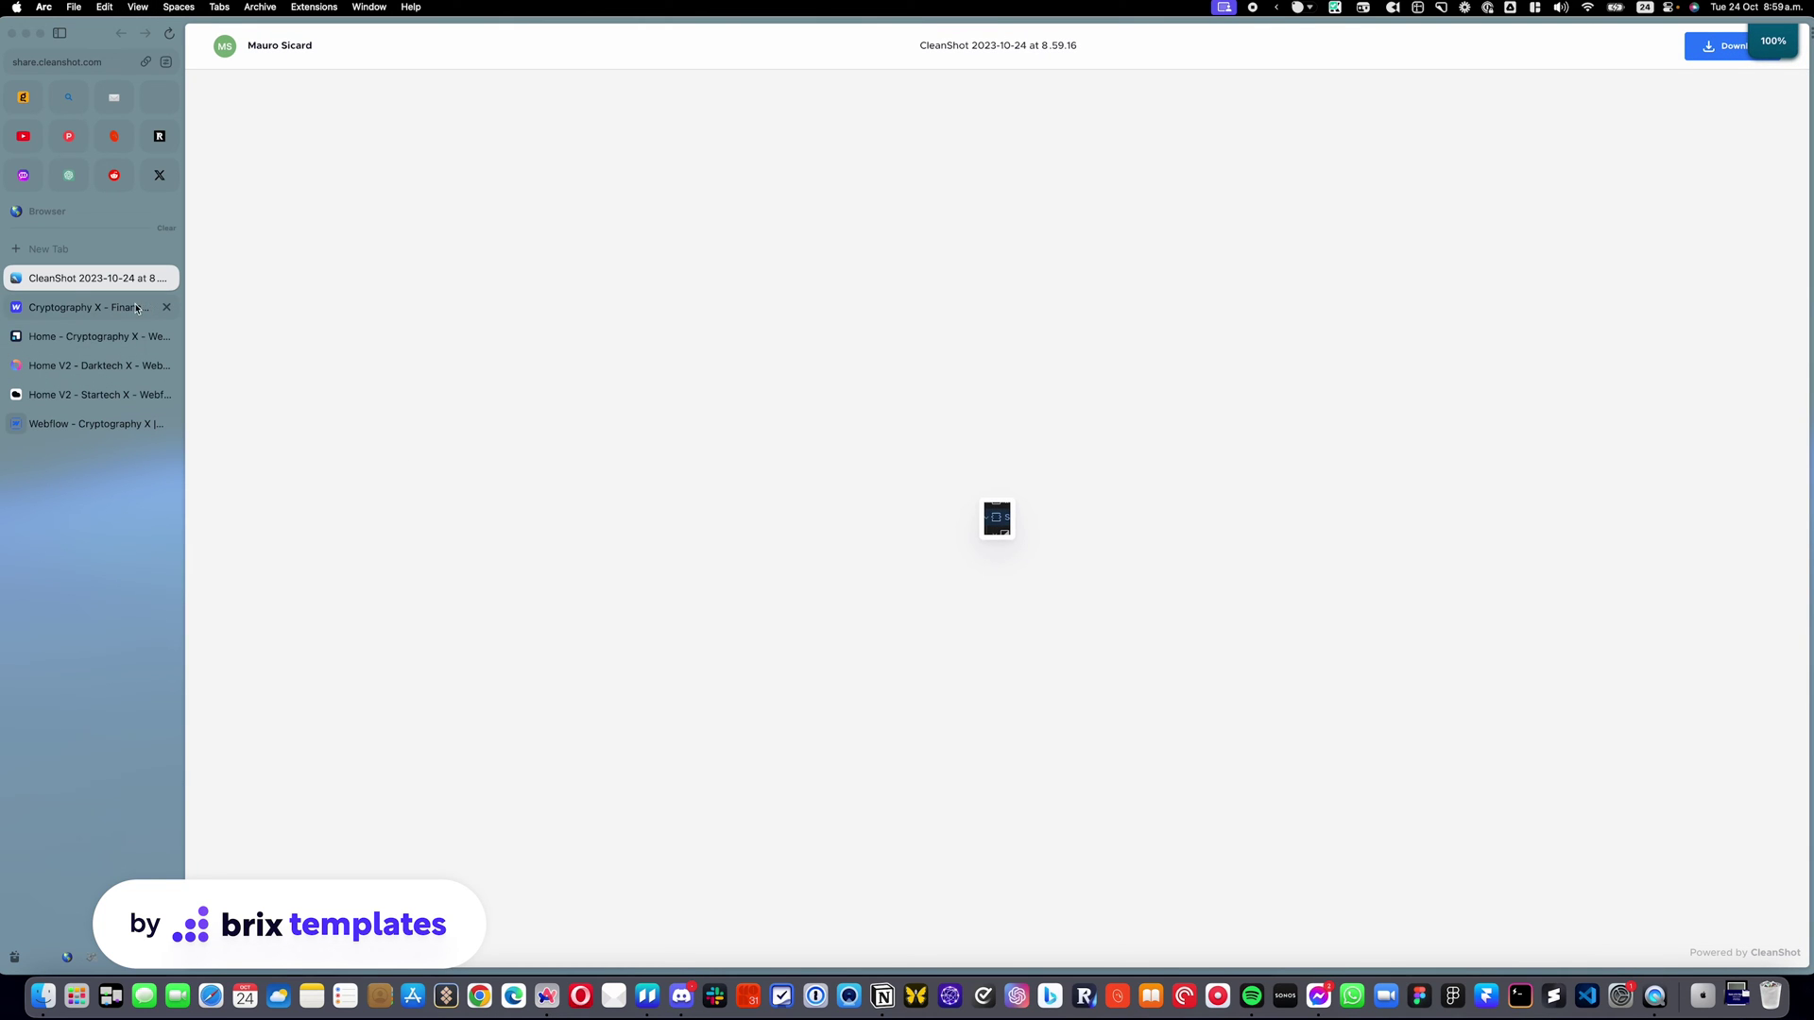
pyautogui.click(136, 308)
# In the Navigator, collapse the first Slide and select the second Slide
pyautogui.click(157, 424)
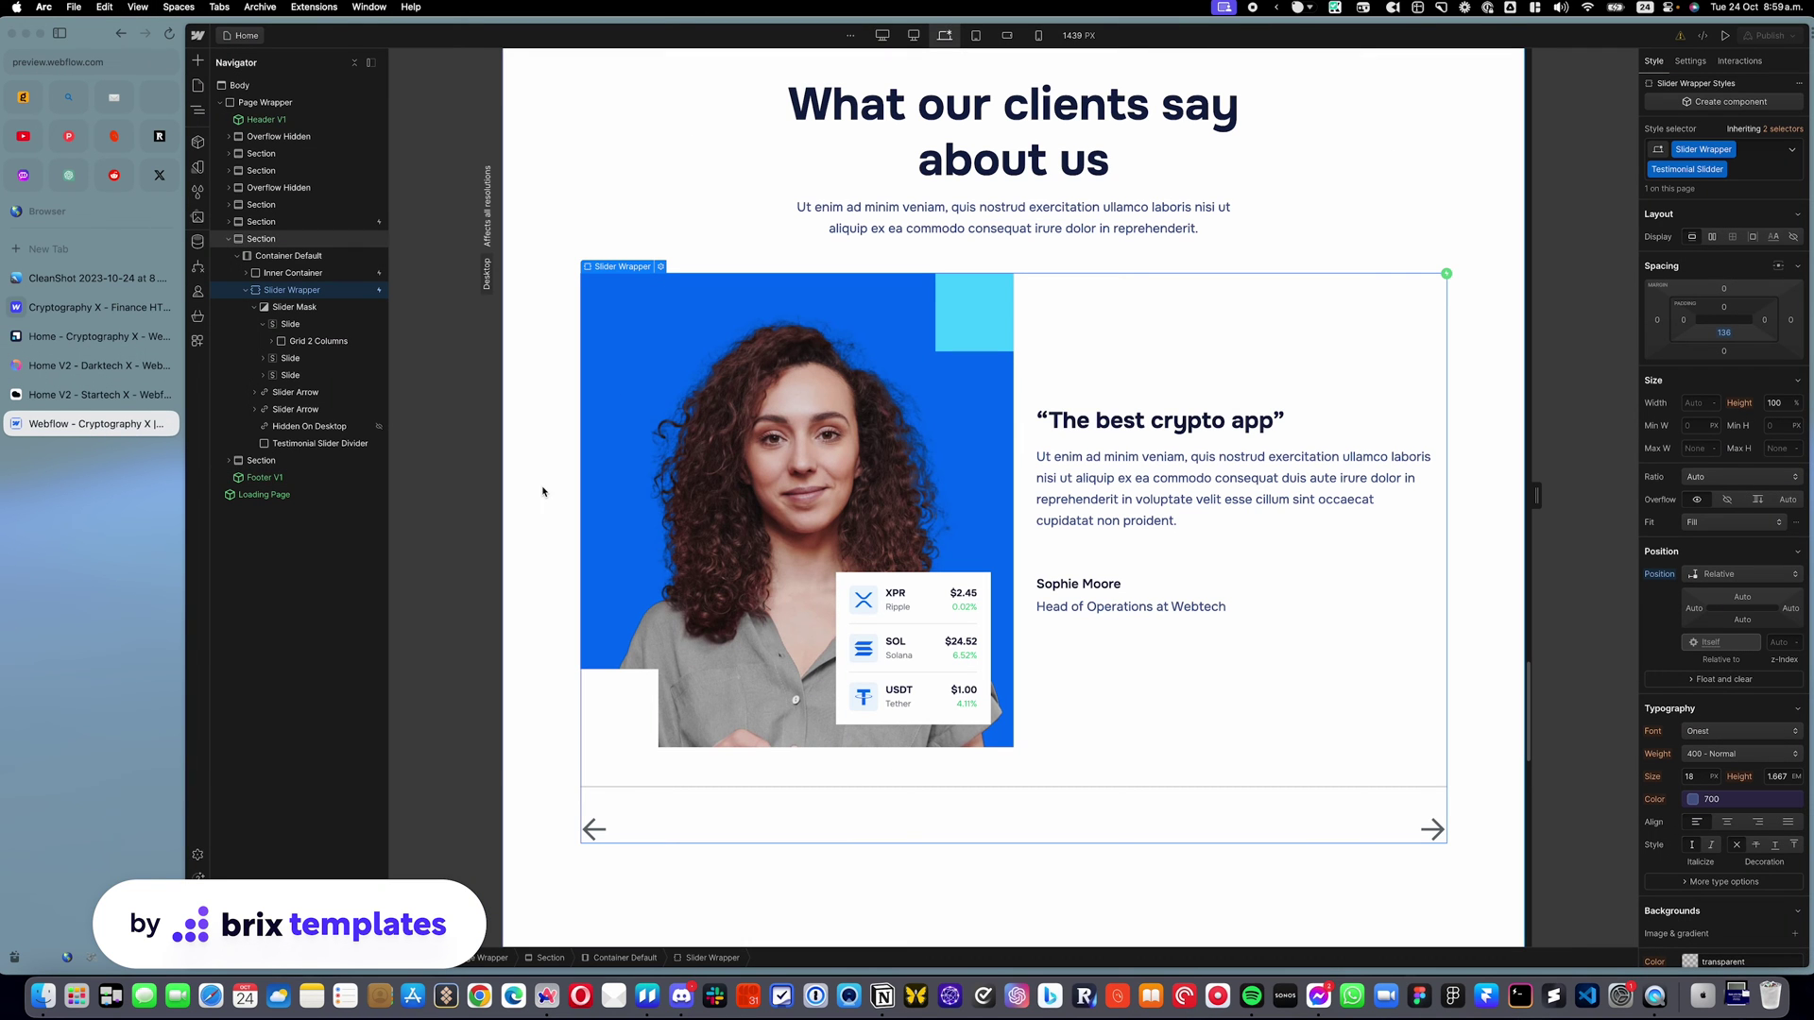
pyautogui.click(263, 324)
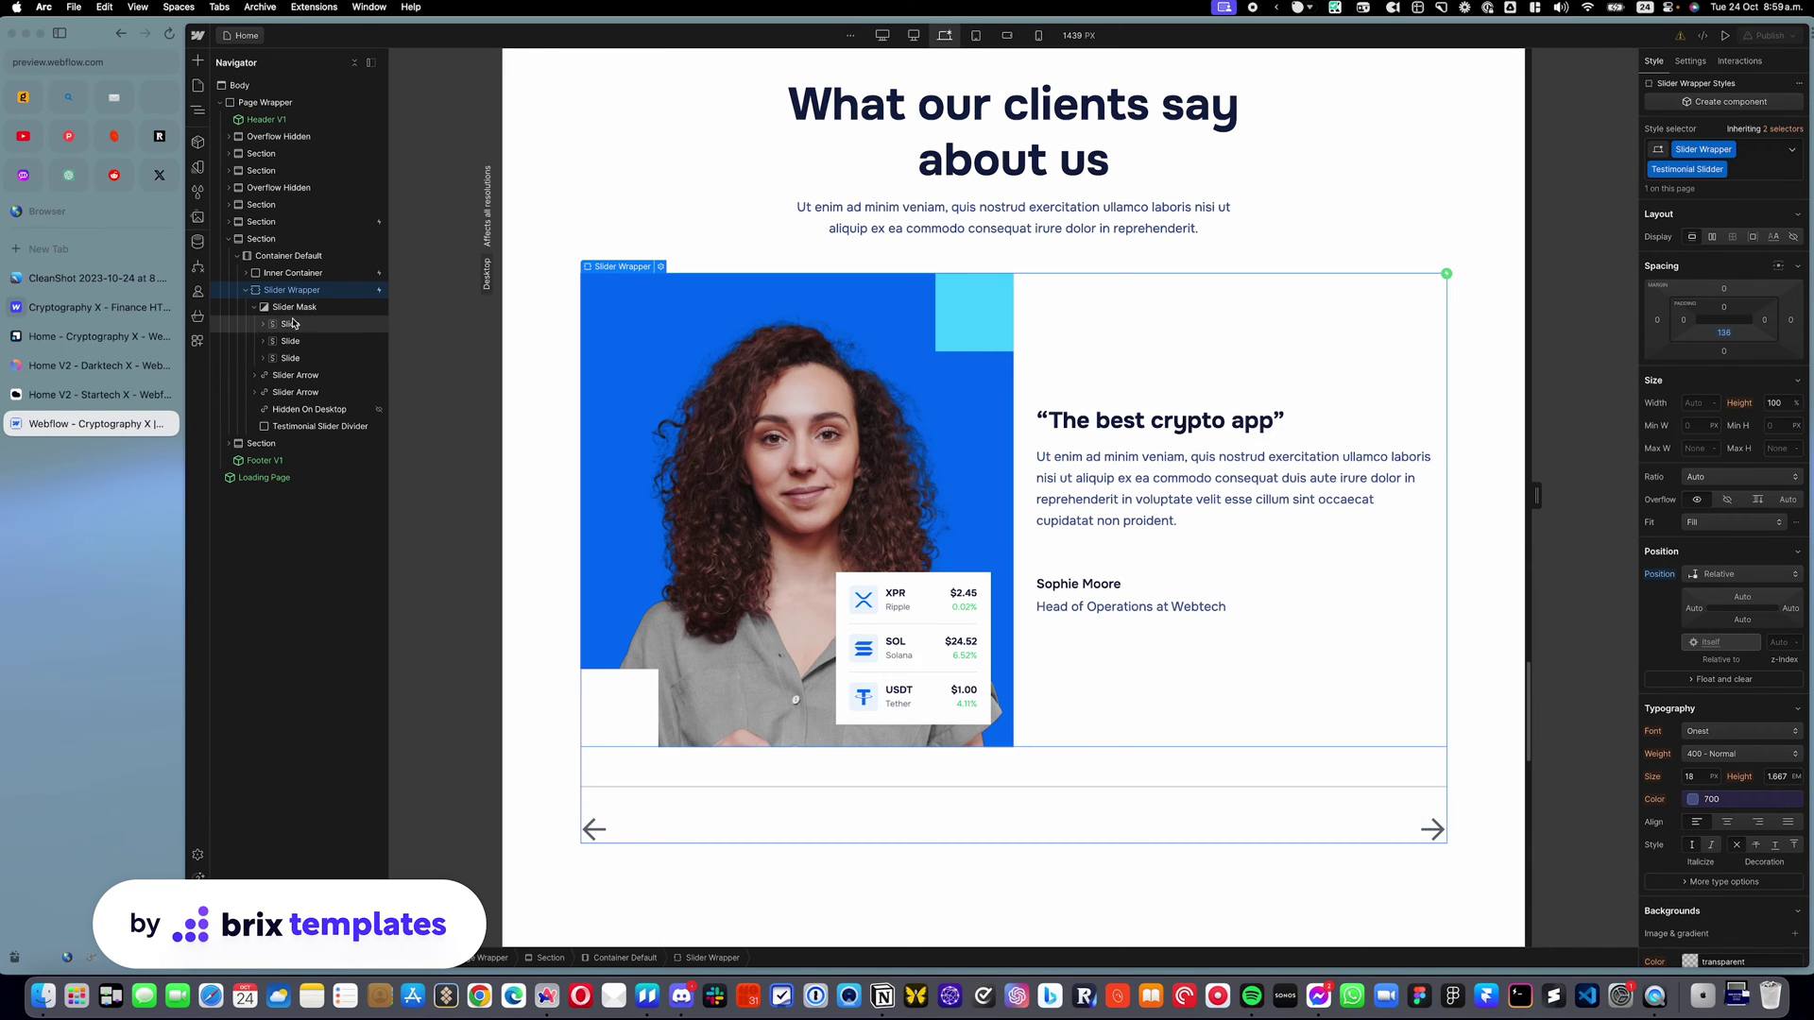
pyautogui.click(298, 357)
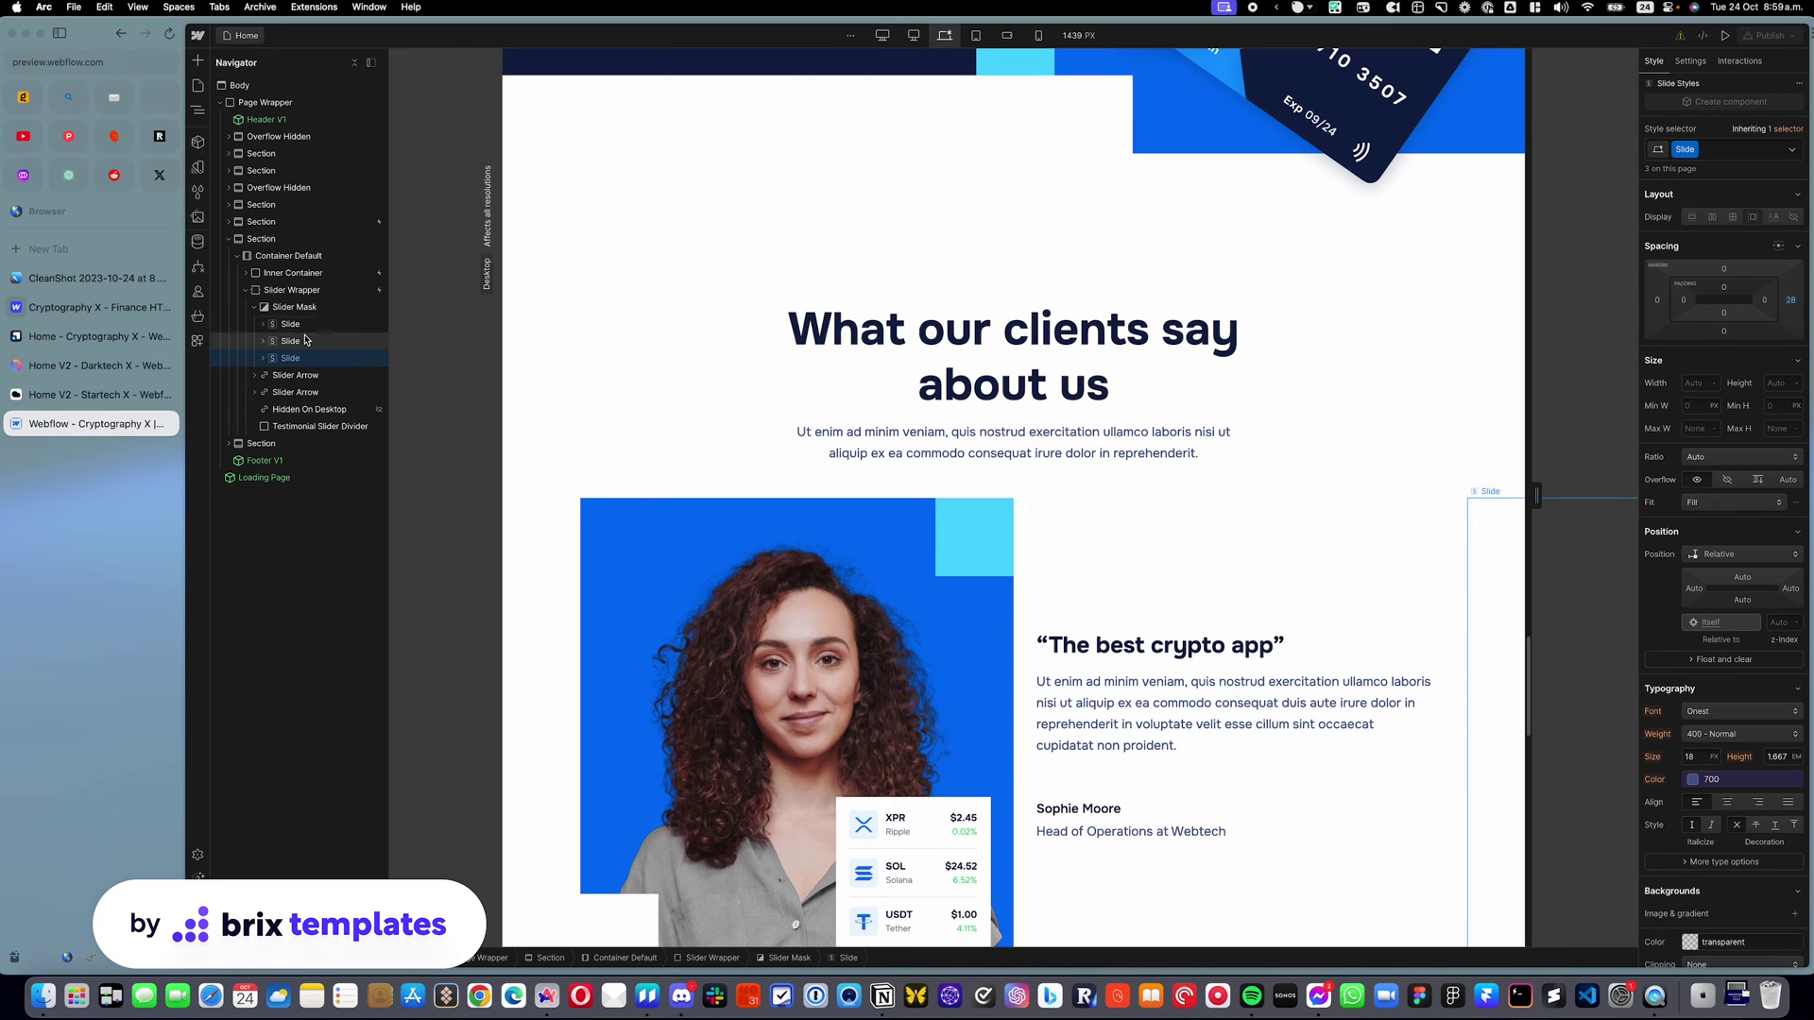
pyautogui.click(305, 340)
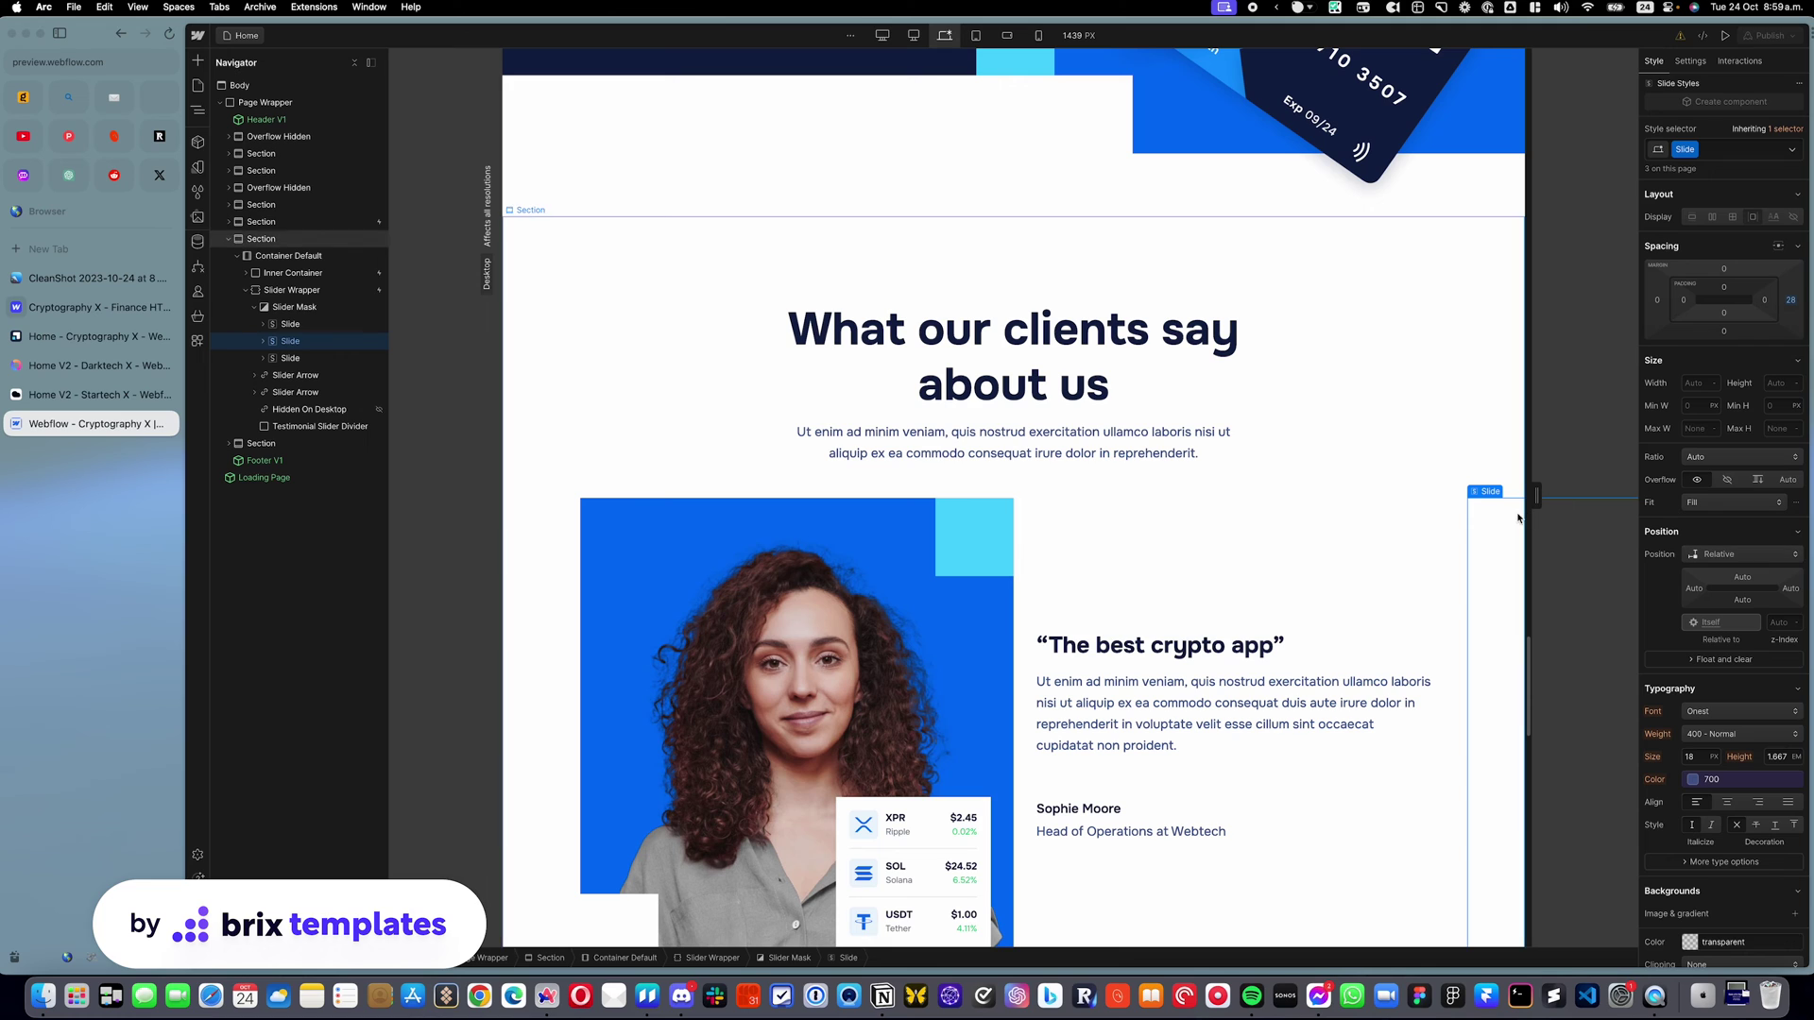
pyautogui.scroll(-3, 1517, 517)
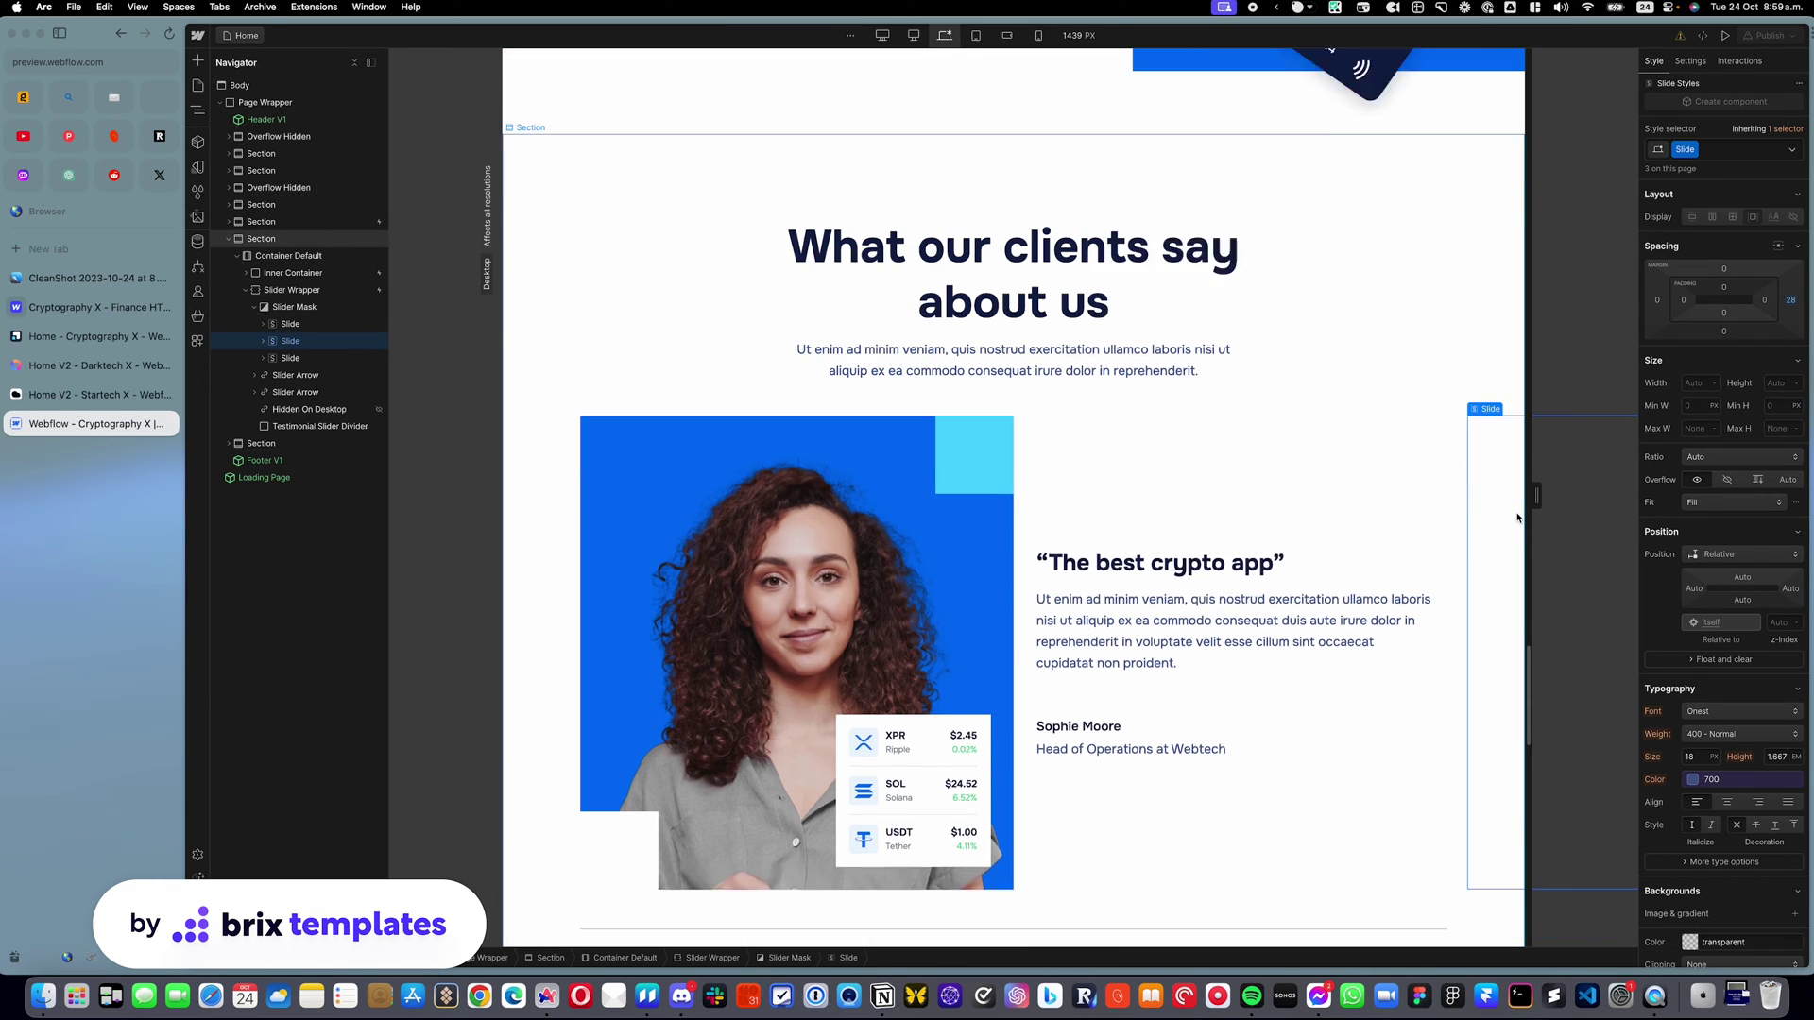
pyautogui.scroll(-1, 1466, 511)
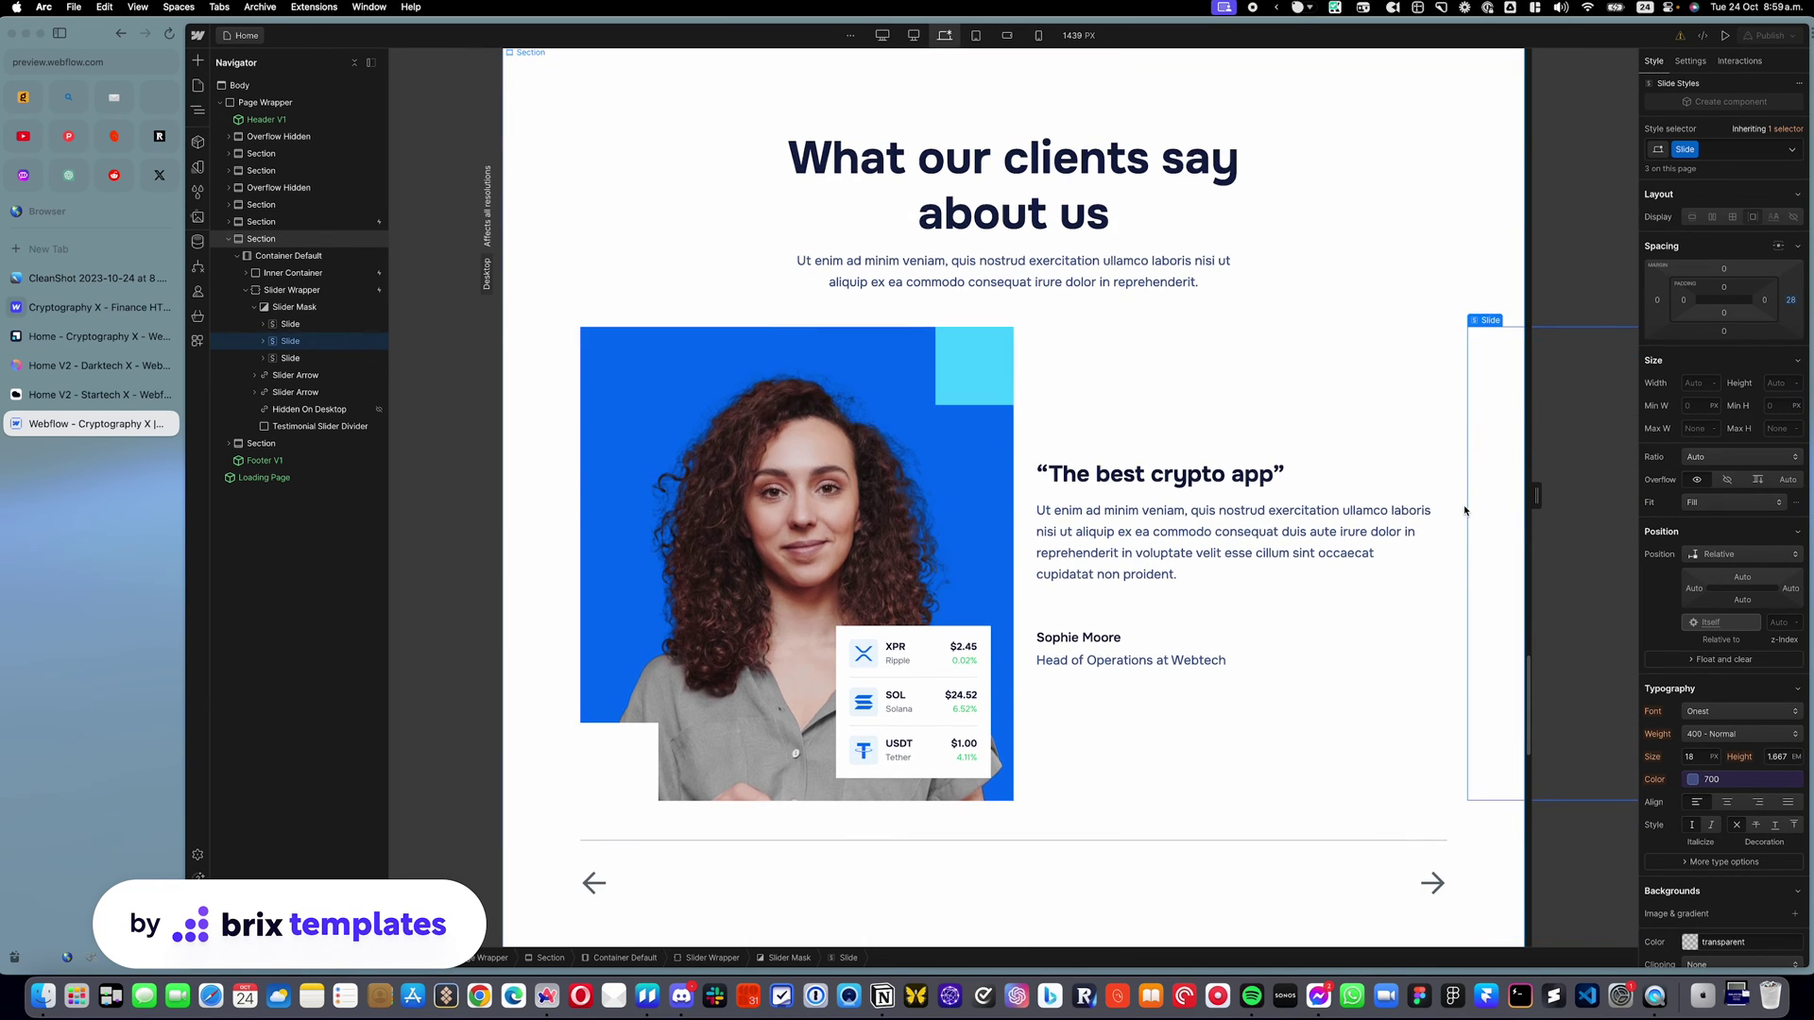
# In Slider settings, cycle through the testimonials and select 'The app for crypto enthusiasts' heading
pyautogui.click(1688, 60)
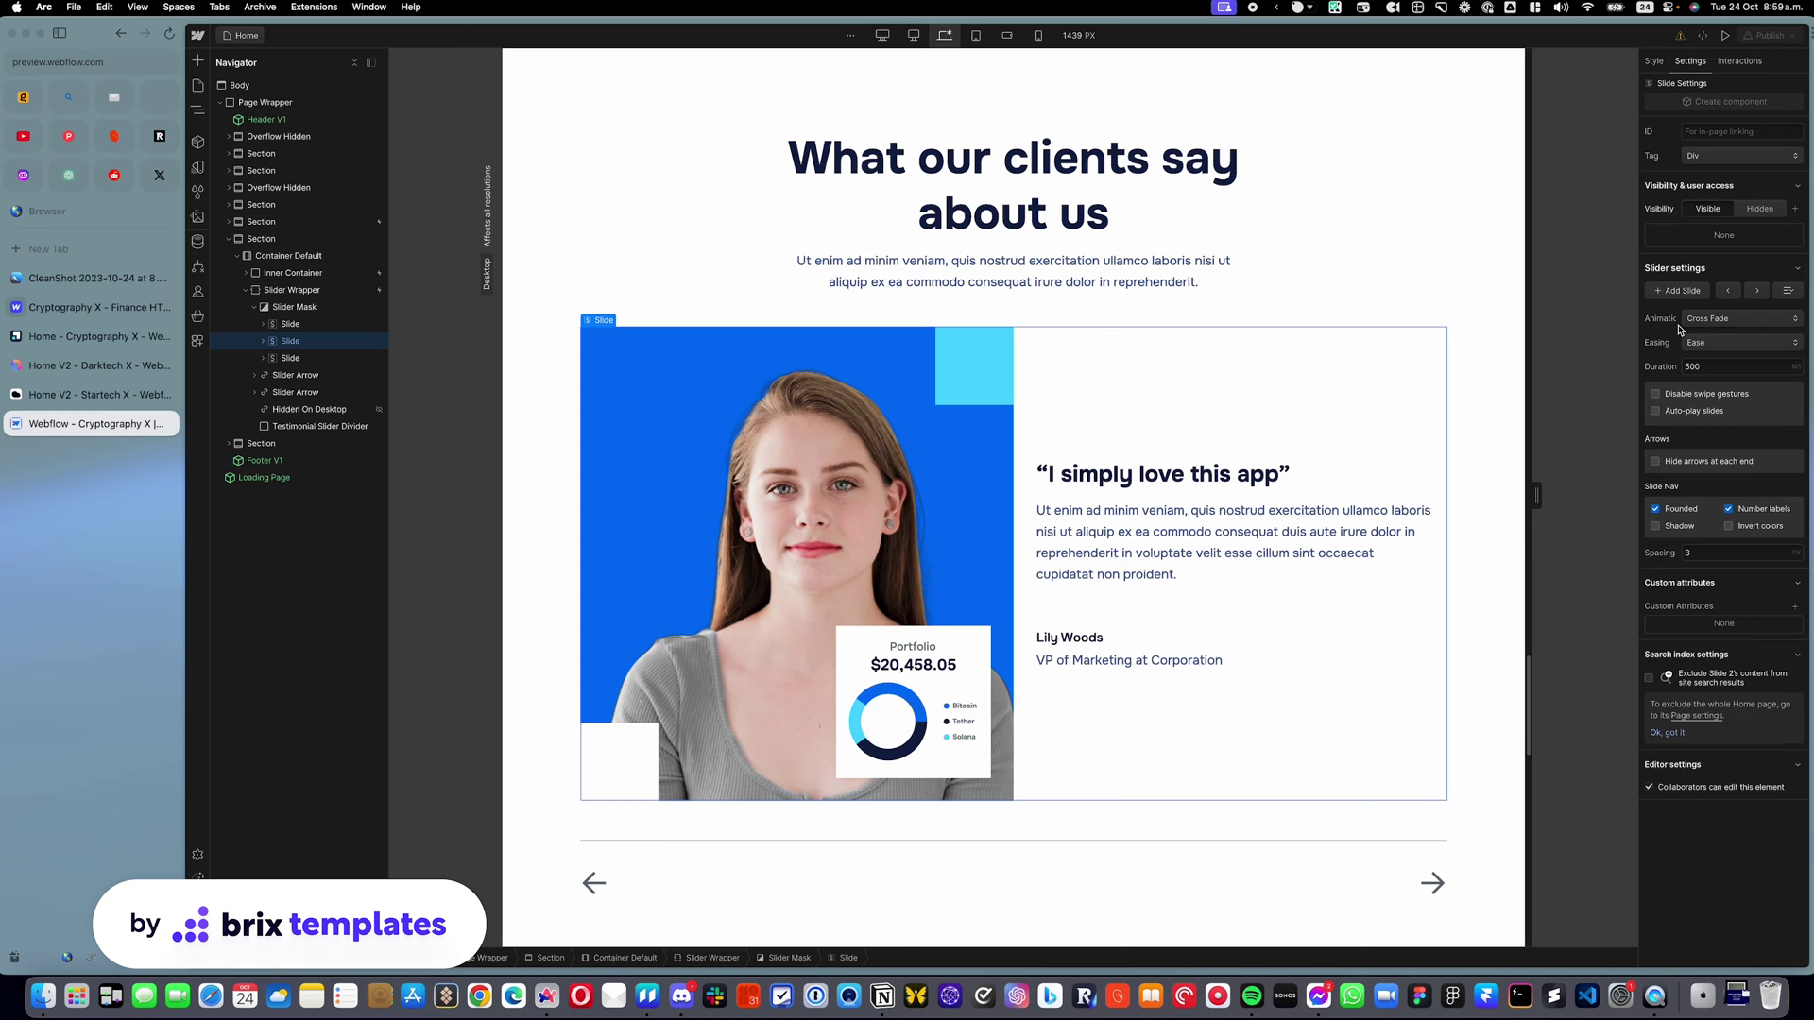
pyautogui.click(1757, 291)
pyautogui.click(1736, 295)
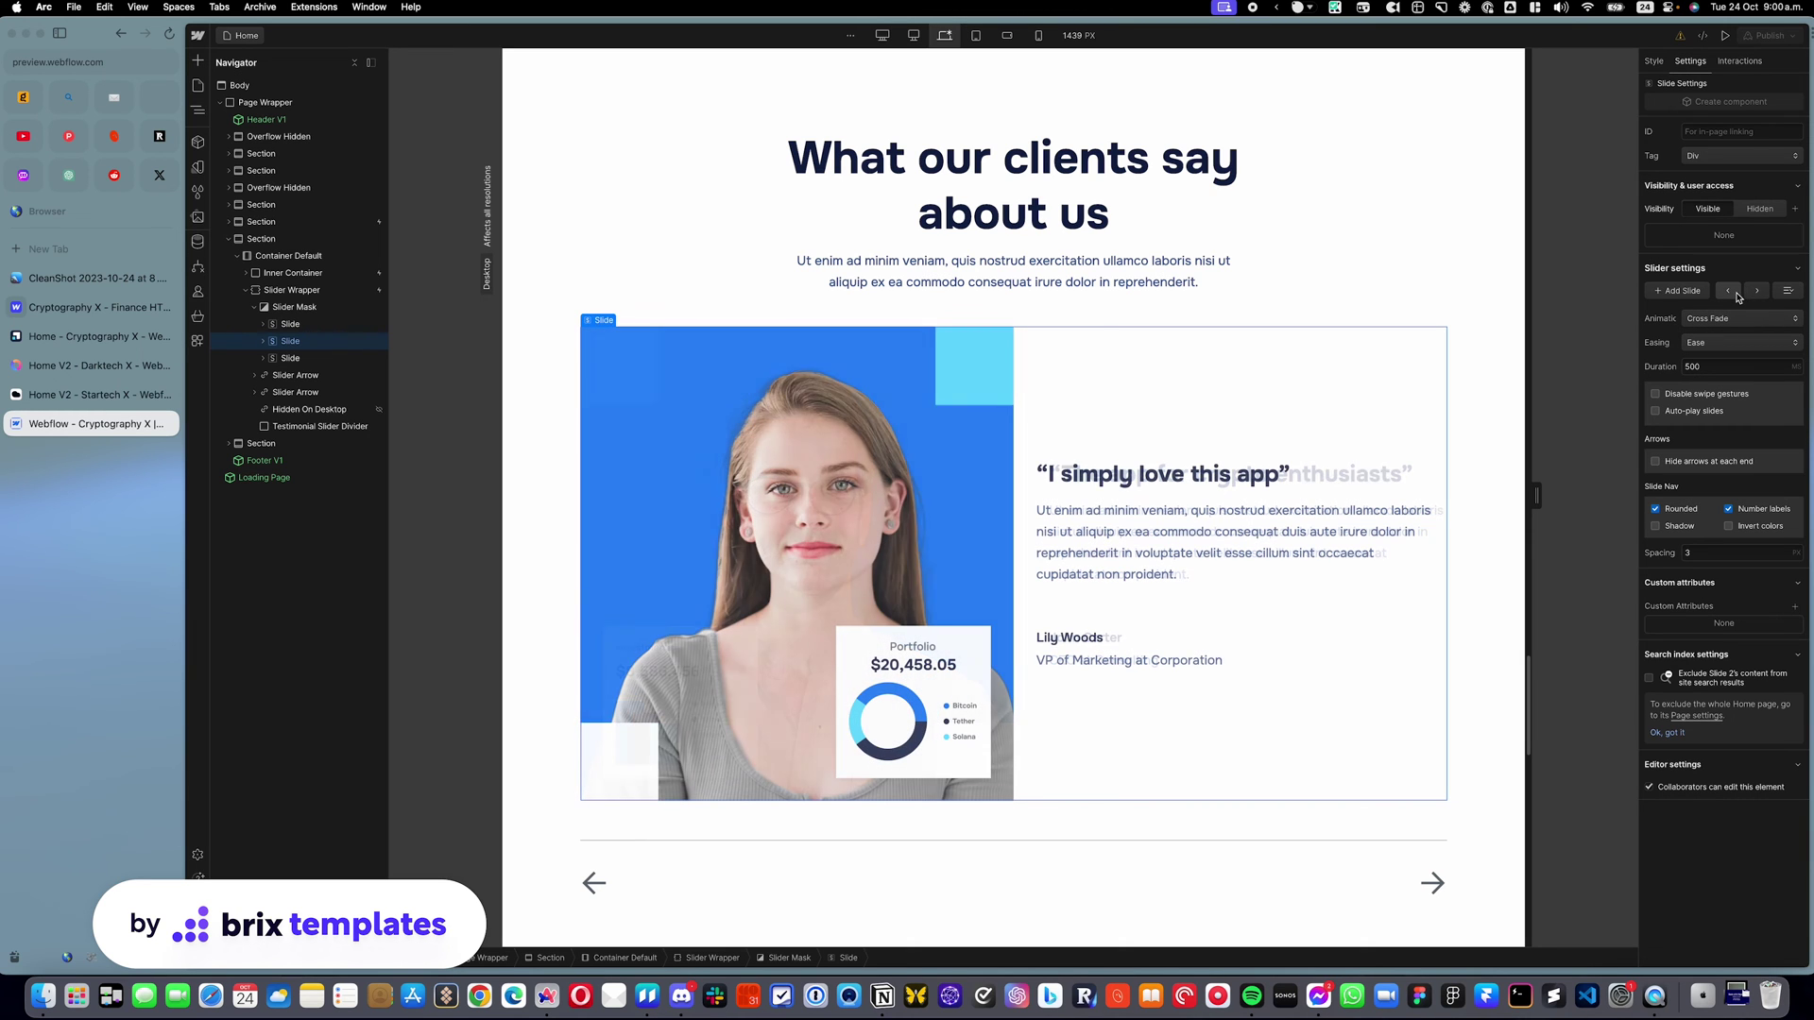
pyautogui.click(1728, 291)
pyautogui.click(1758, 291)
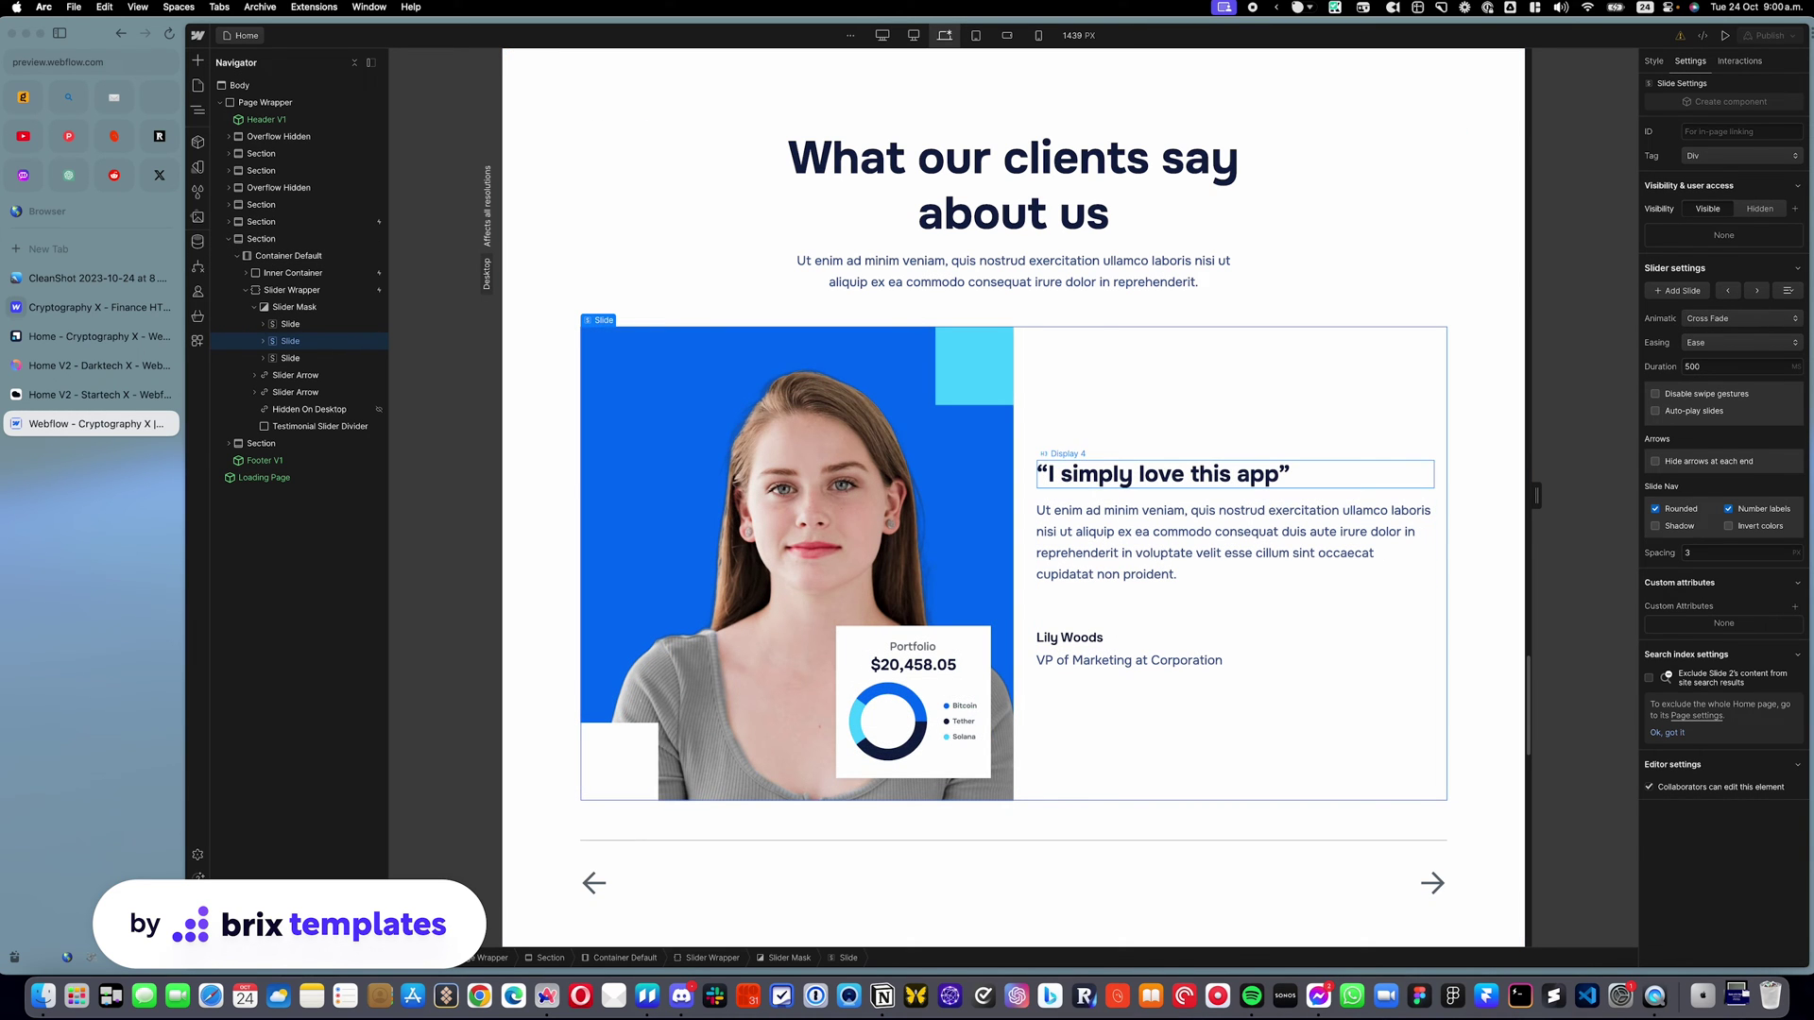
pyautogui.click(1267, 529)
pyautogui.click(1757, 266)
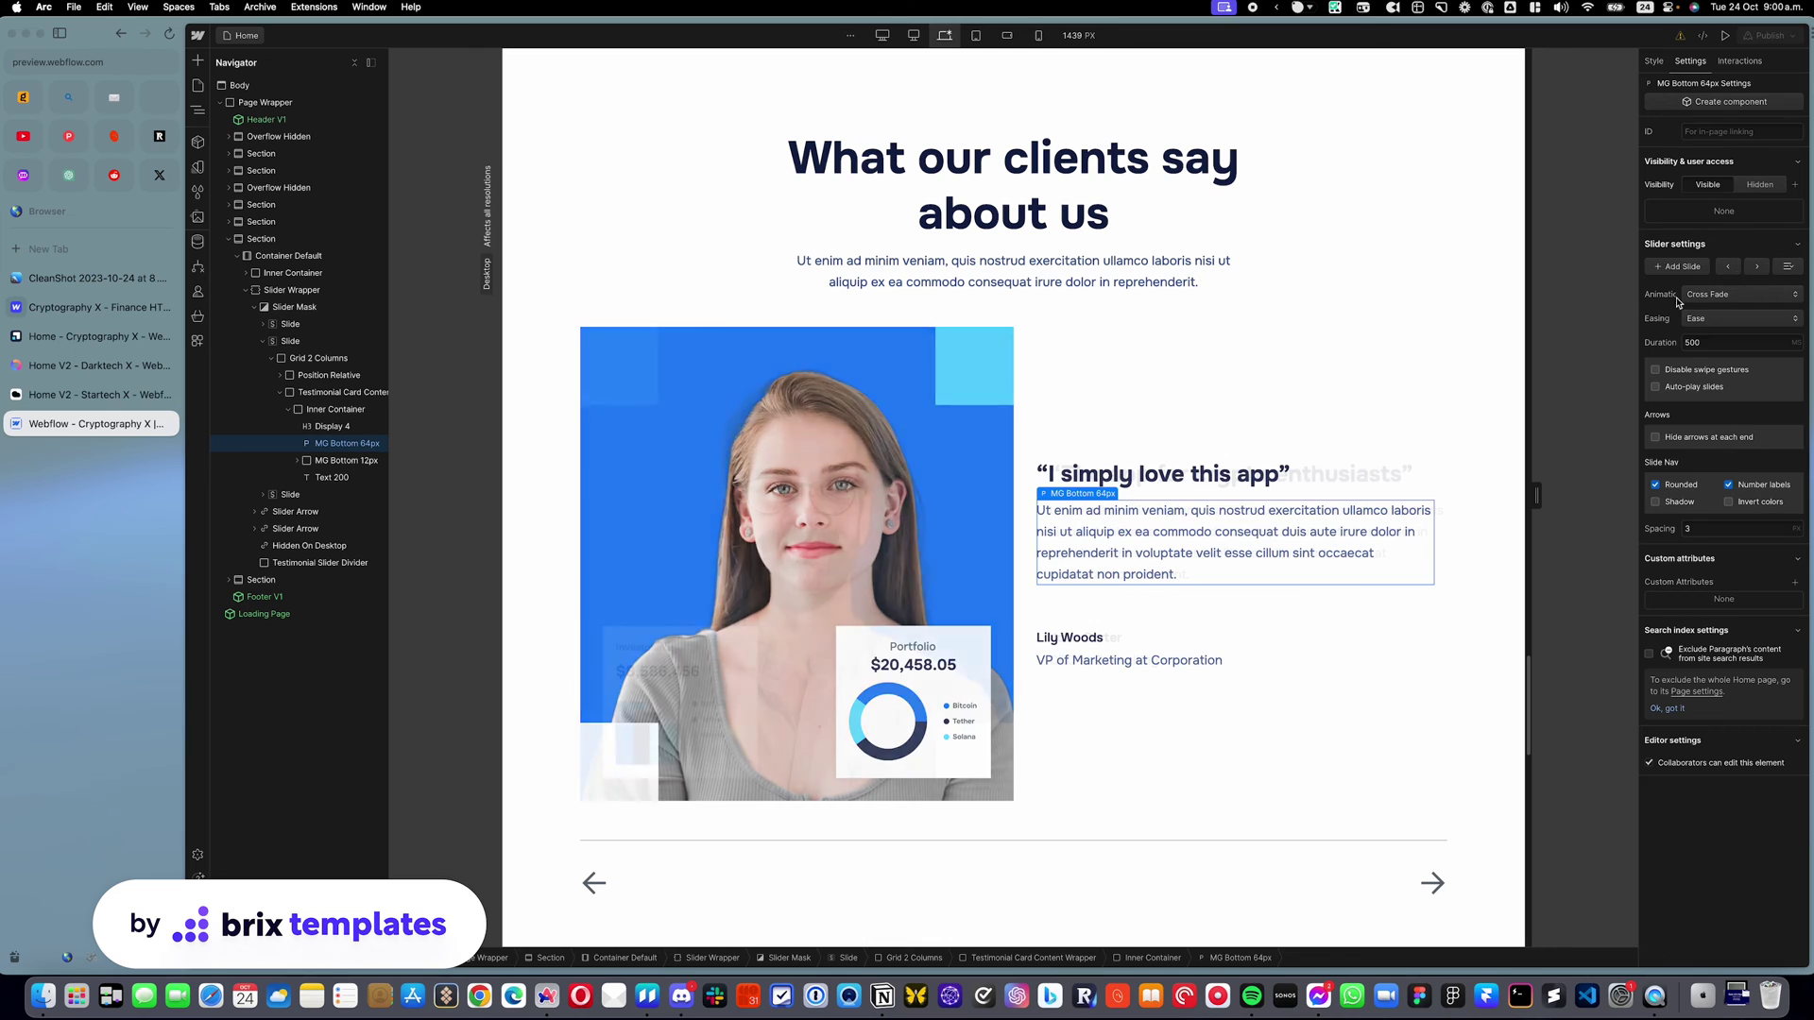
pyautogui.click(1231, 477)
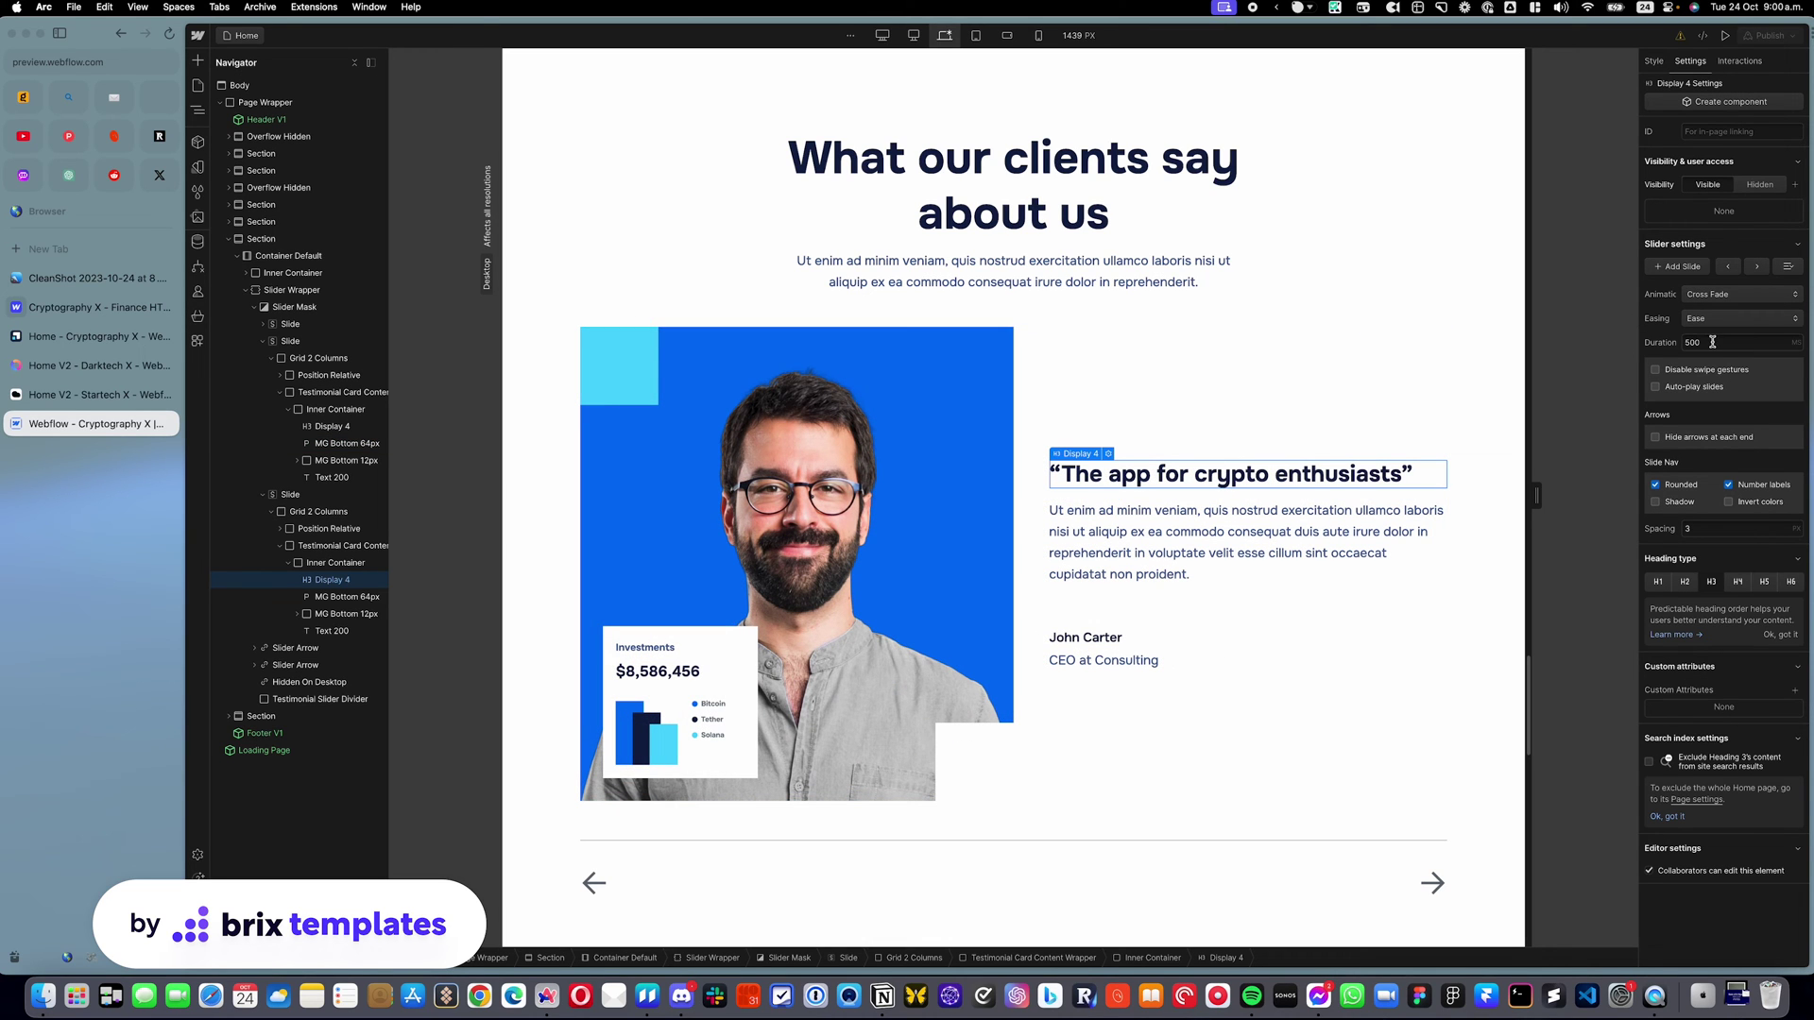
# Change the slider animation from Slide to Cross Fade
pyautogui.click(1731, 298)
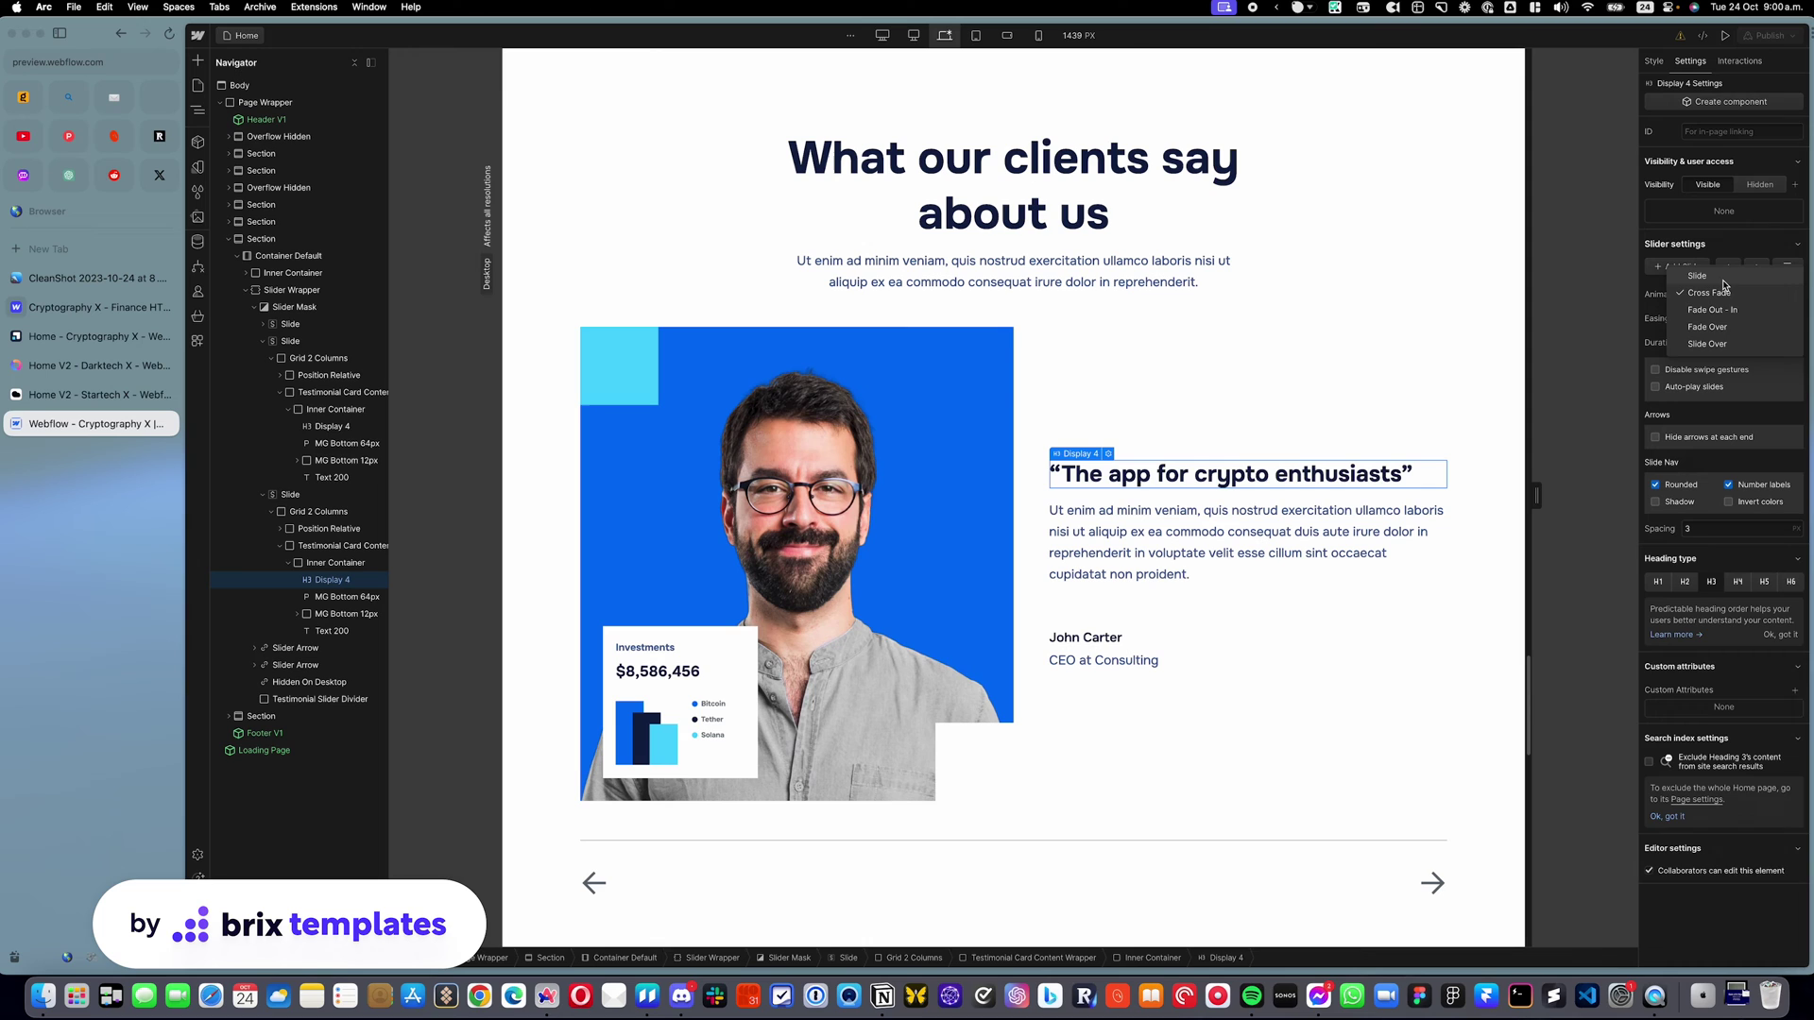
pyautogui.click(1722, 285)
pyautogui.click(1728, 266)
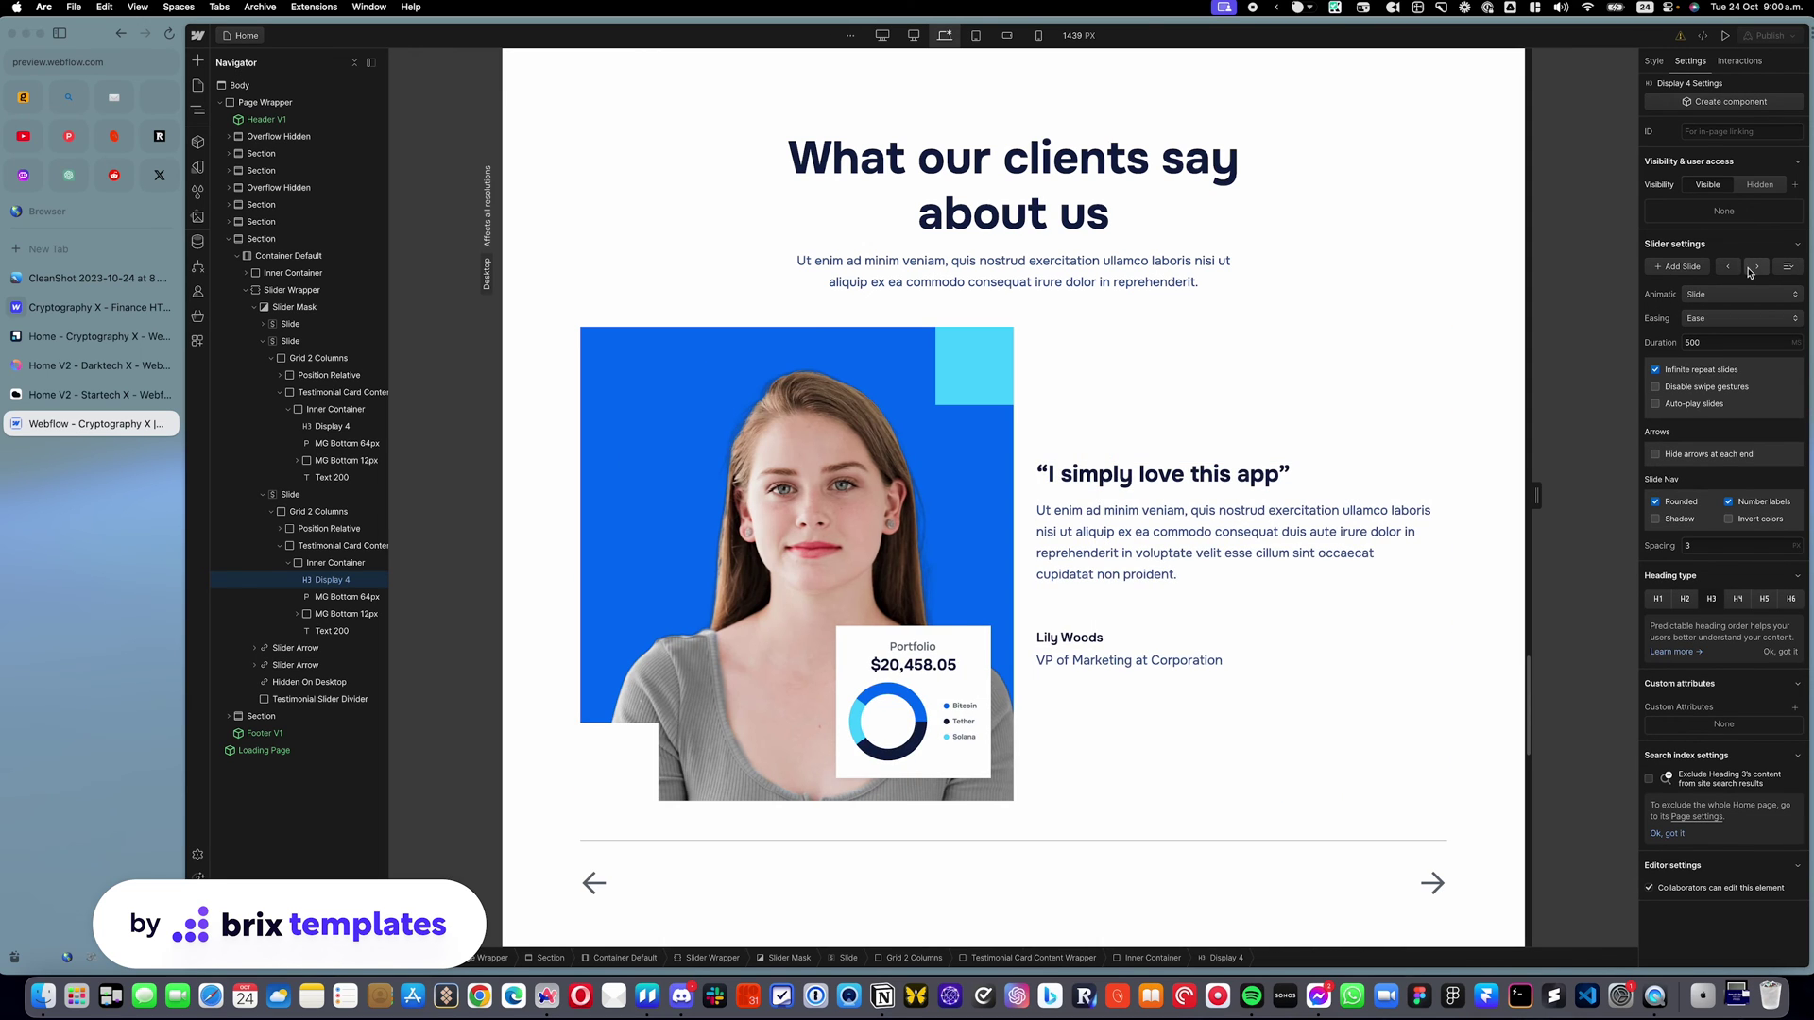
pyautogui.click(1751, 268)
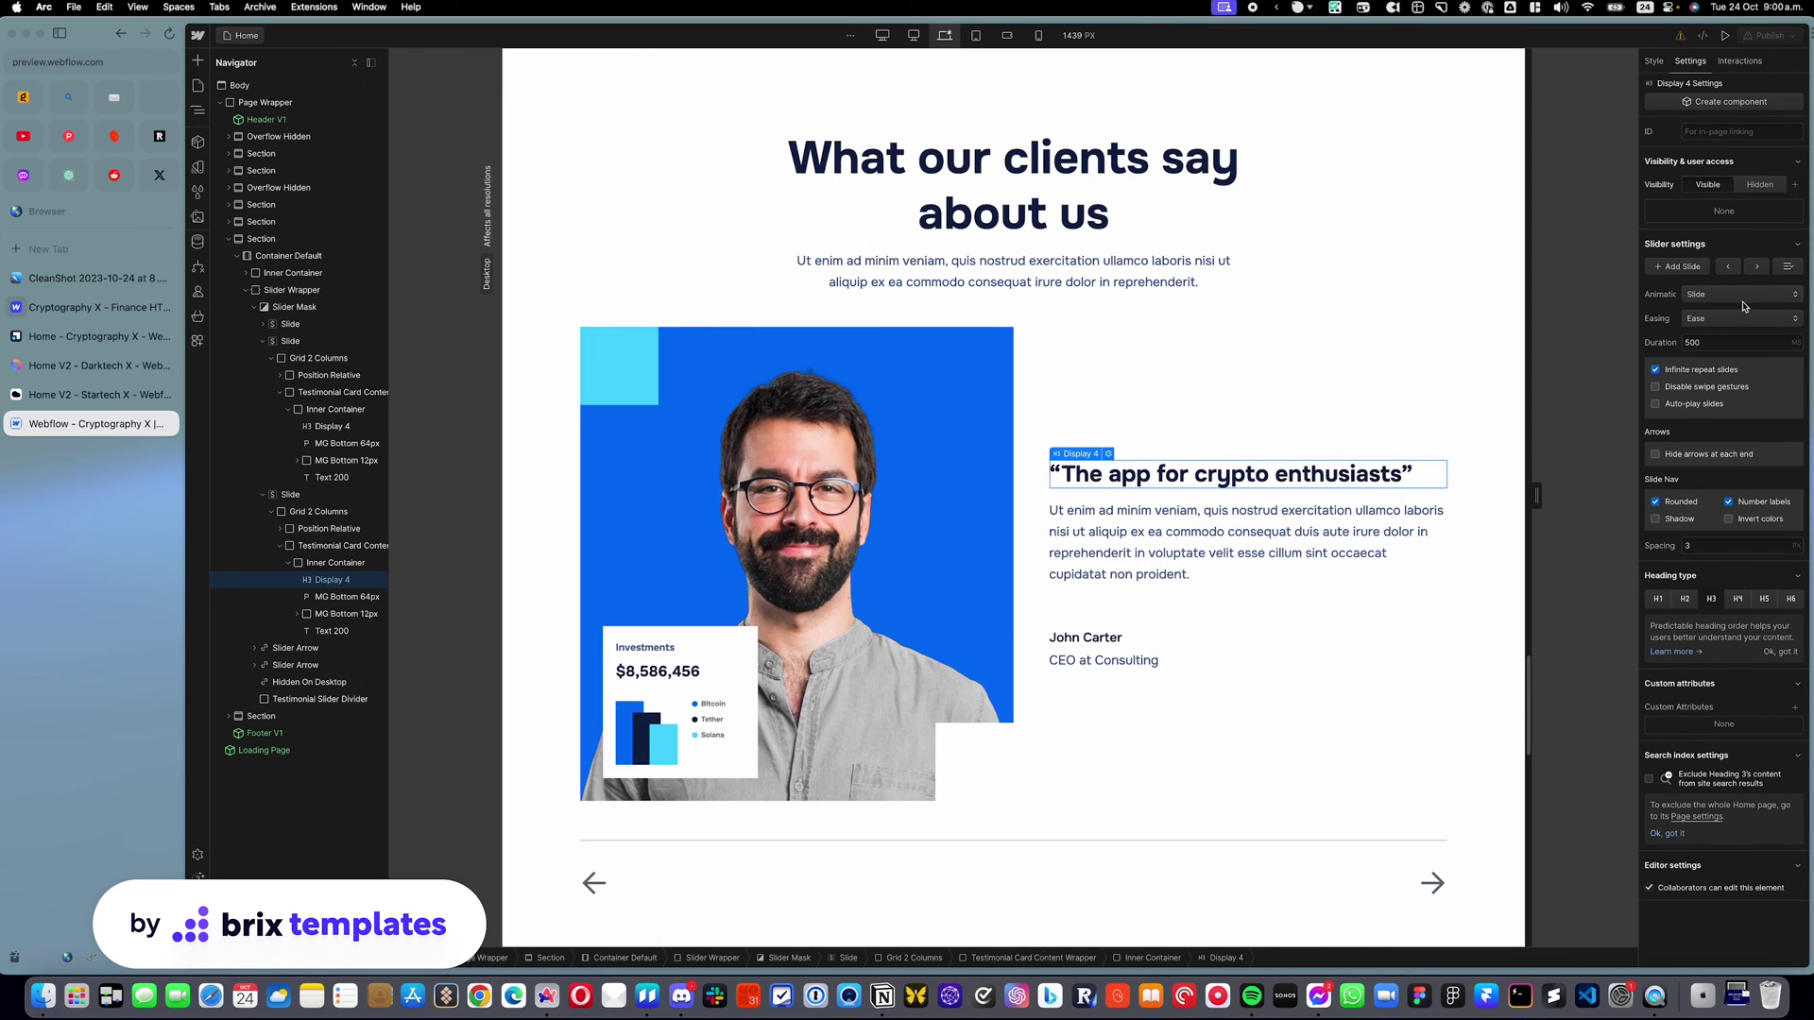
pyautogui.click(1743, 295)
pyautogui.click(1741, 311)
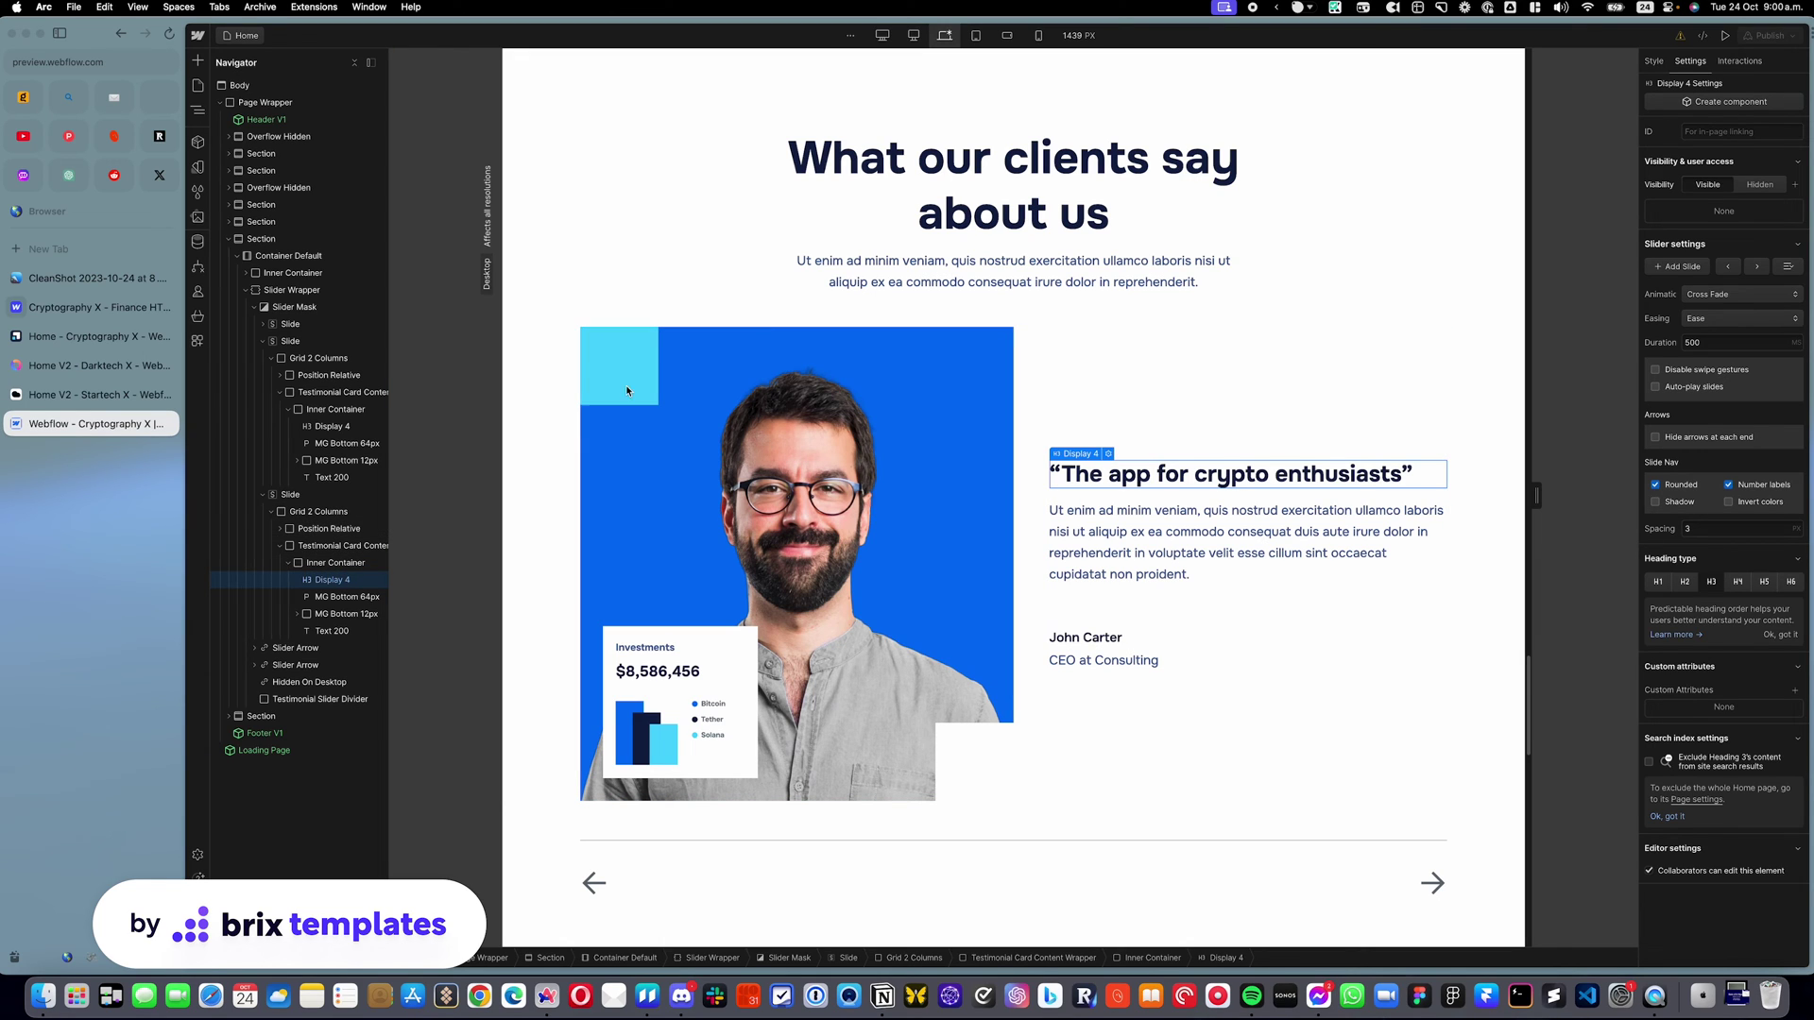
# Collapse the slide rows and duplicate John Carter's third slide into a fourth slide
pyautogui.click(263, 341)
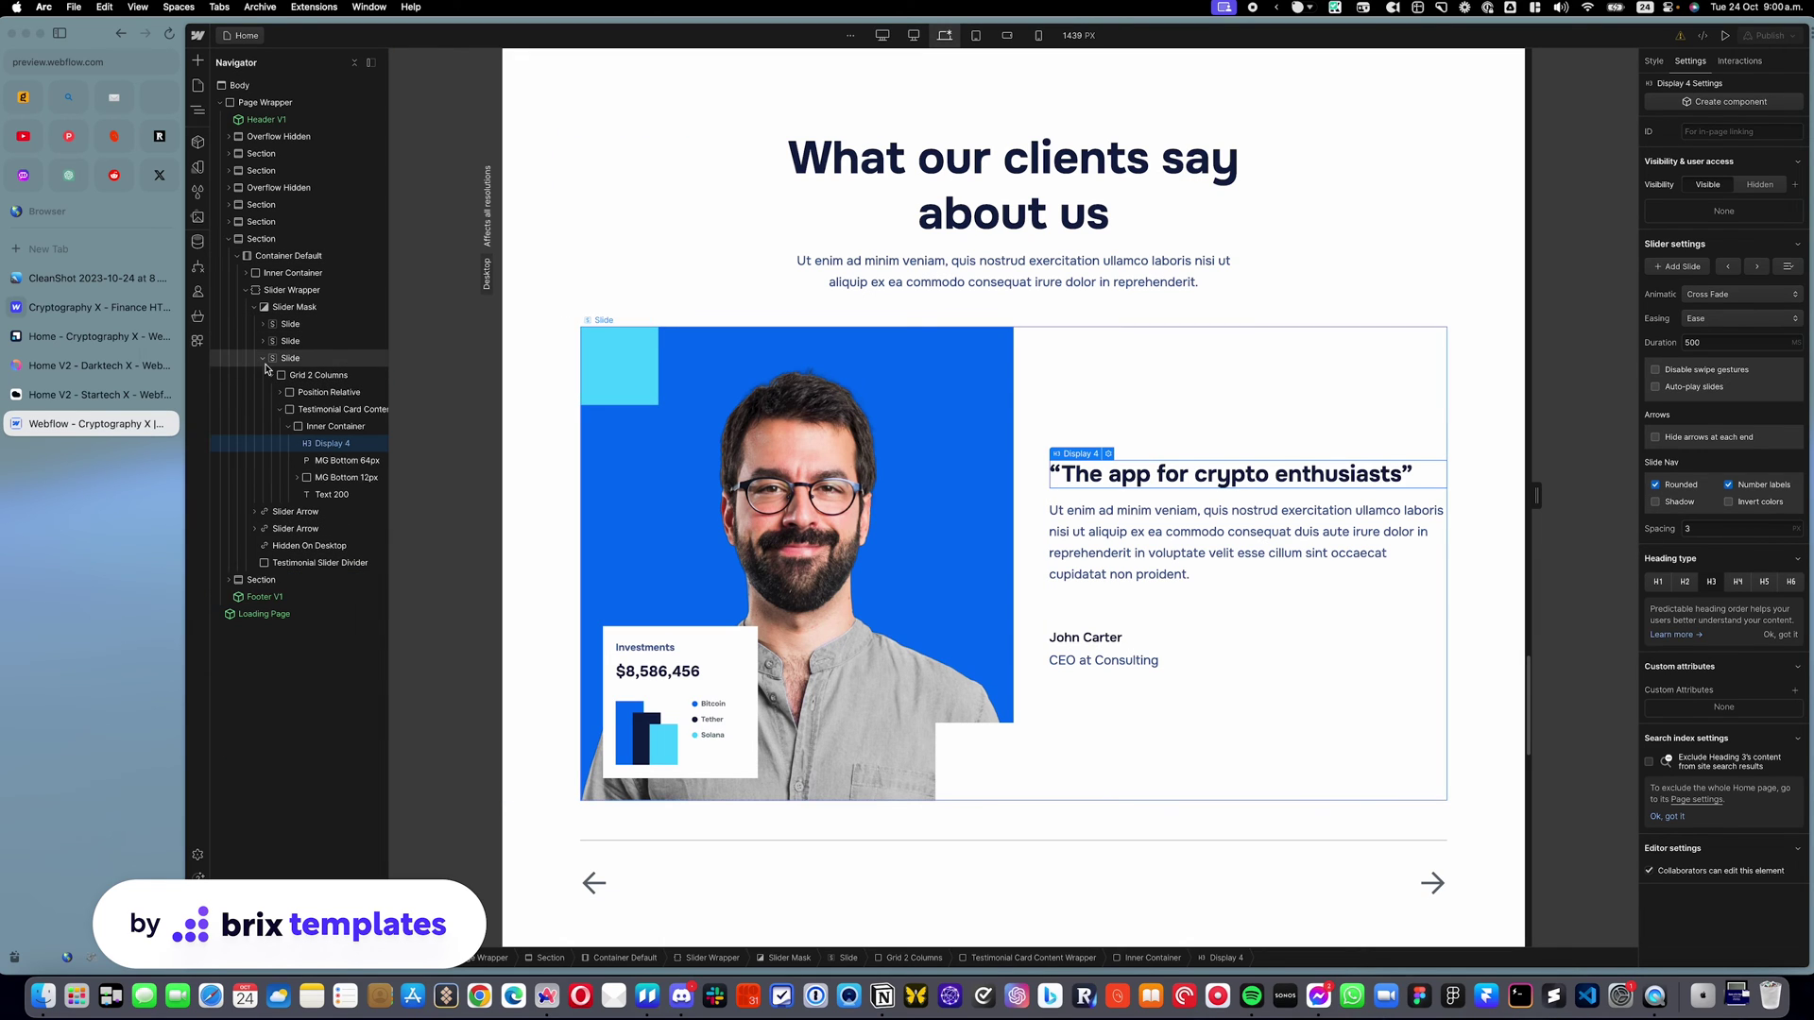
pyautogui.click(265, 359)
pyautogui.click(290, 359)
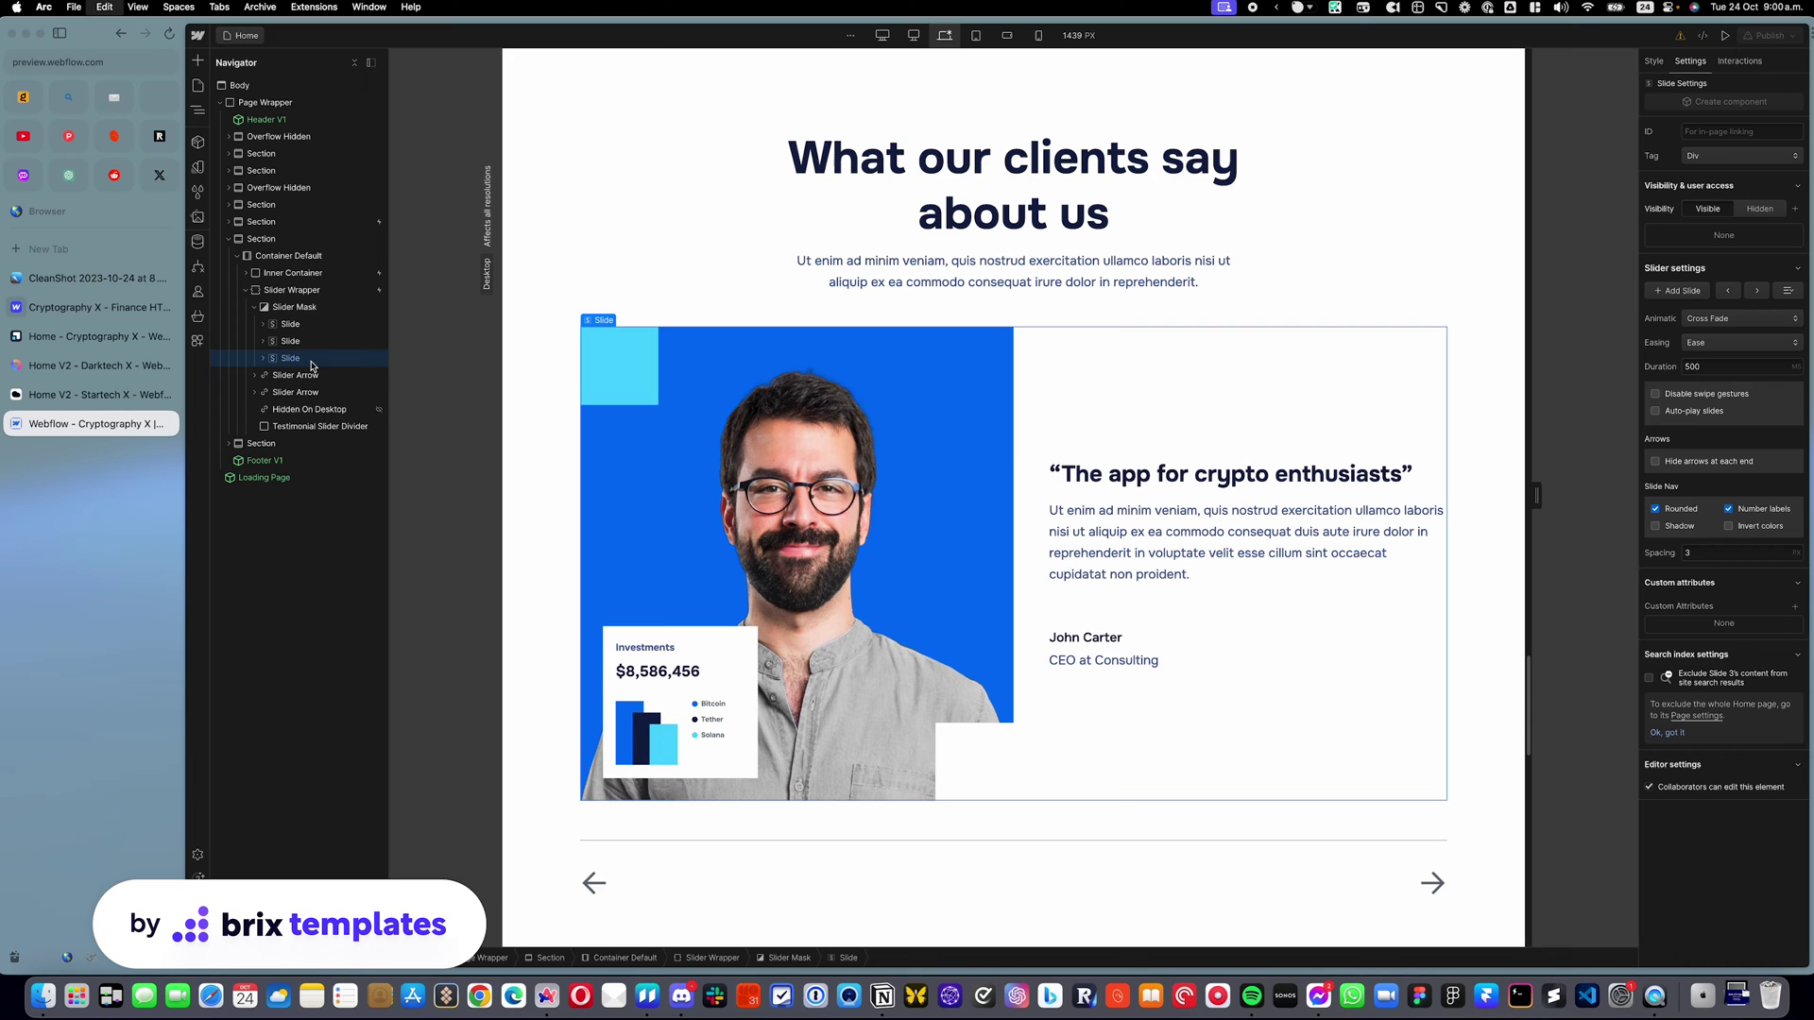
pyautogui.press('super+d')
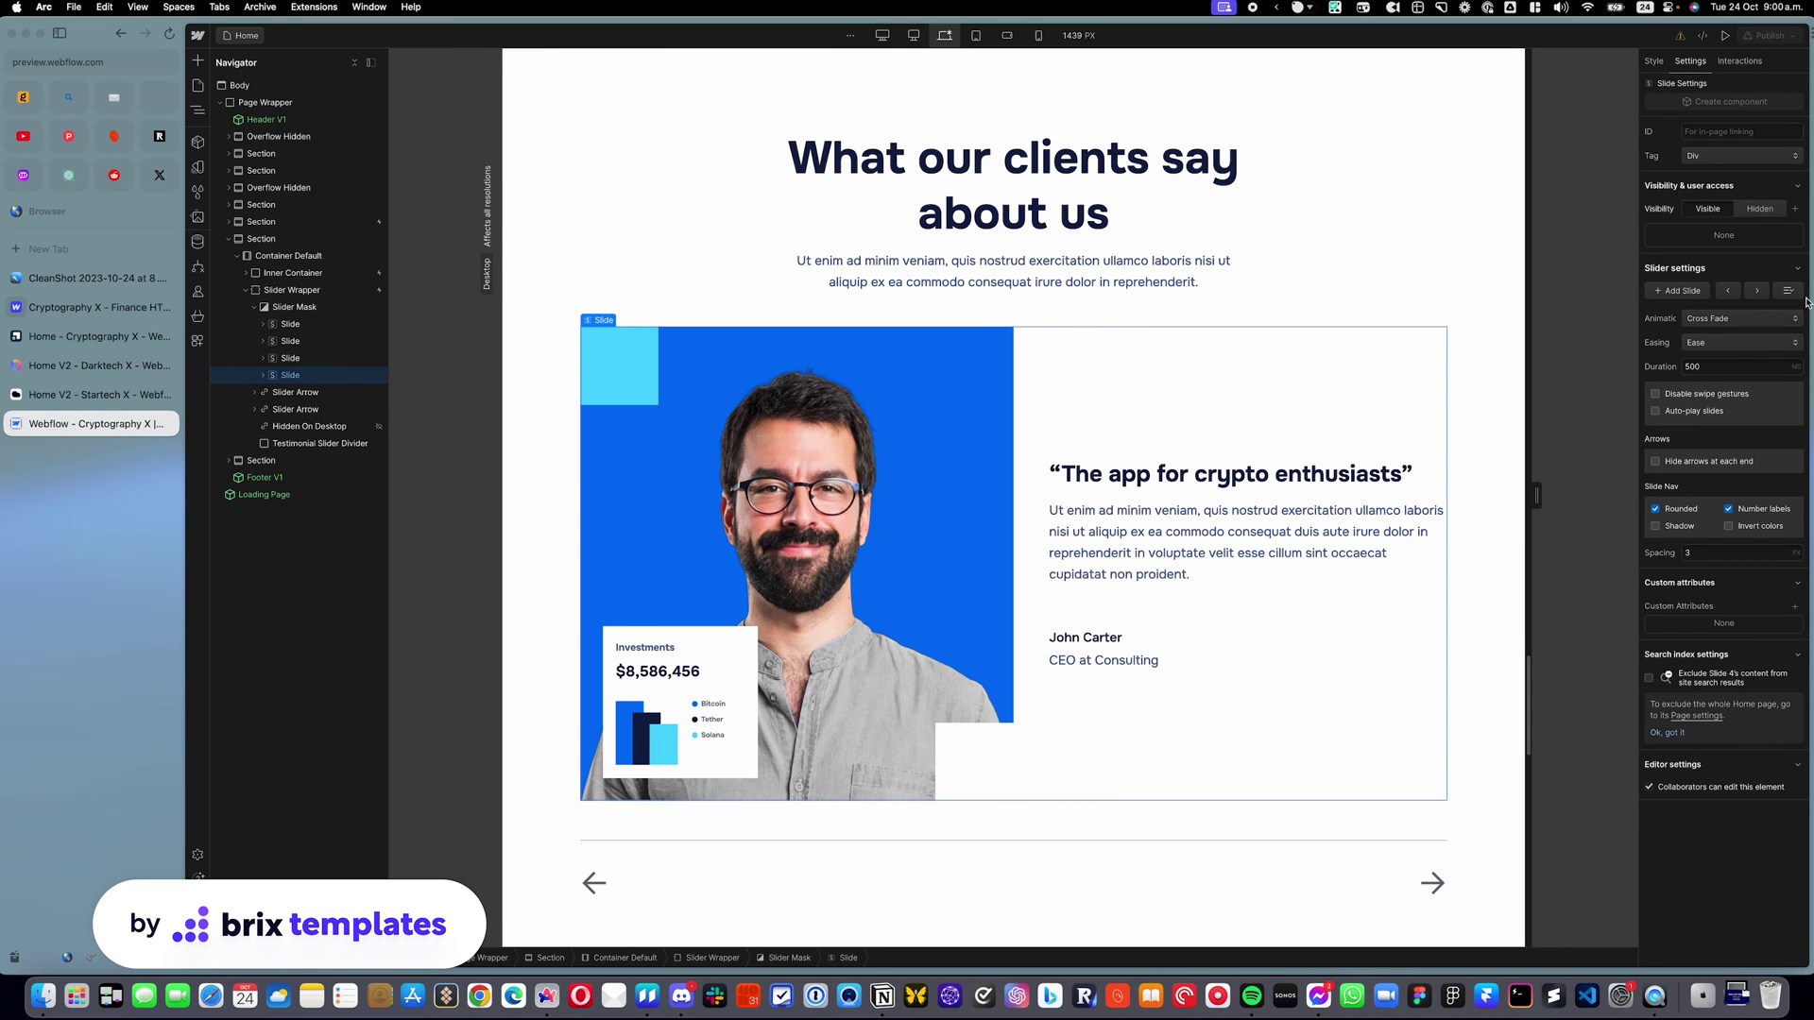
# Show the duplicated fourth slide and retitle its heading 'This is slide #4'
pyautogui.click(1758, 292)
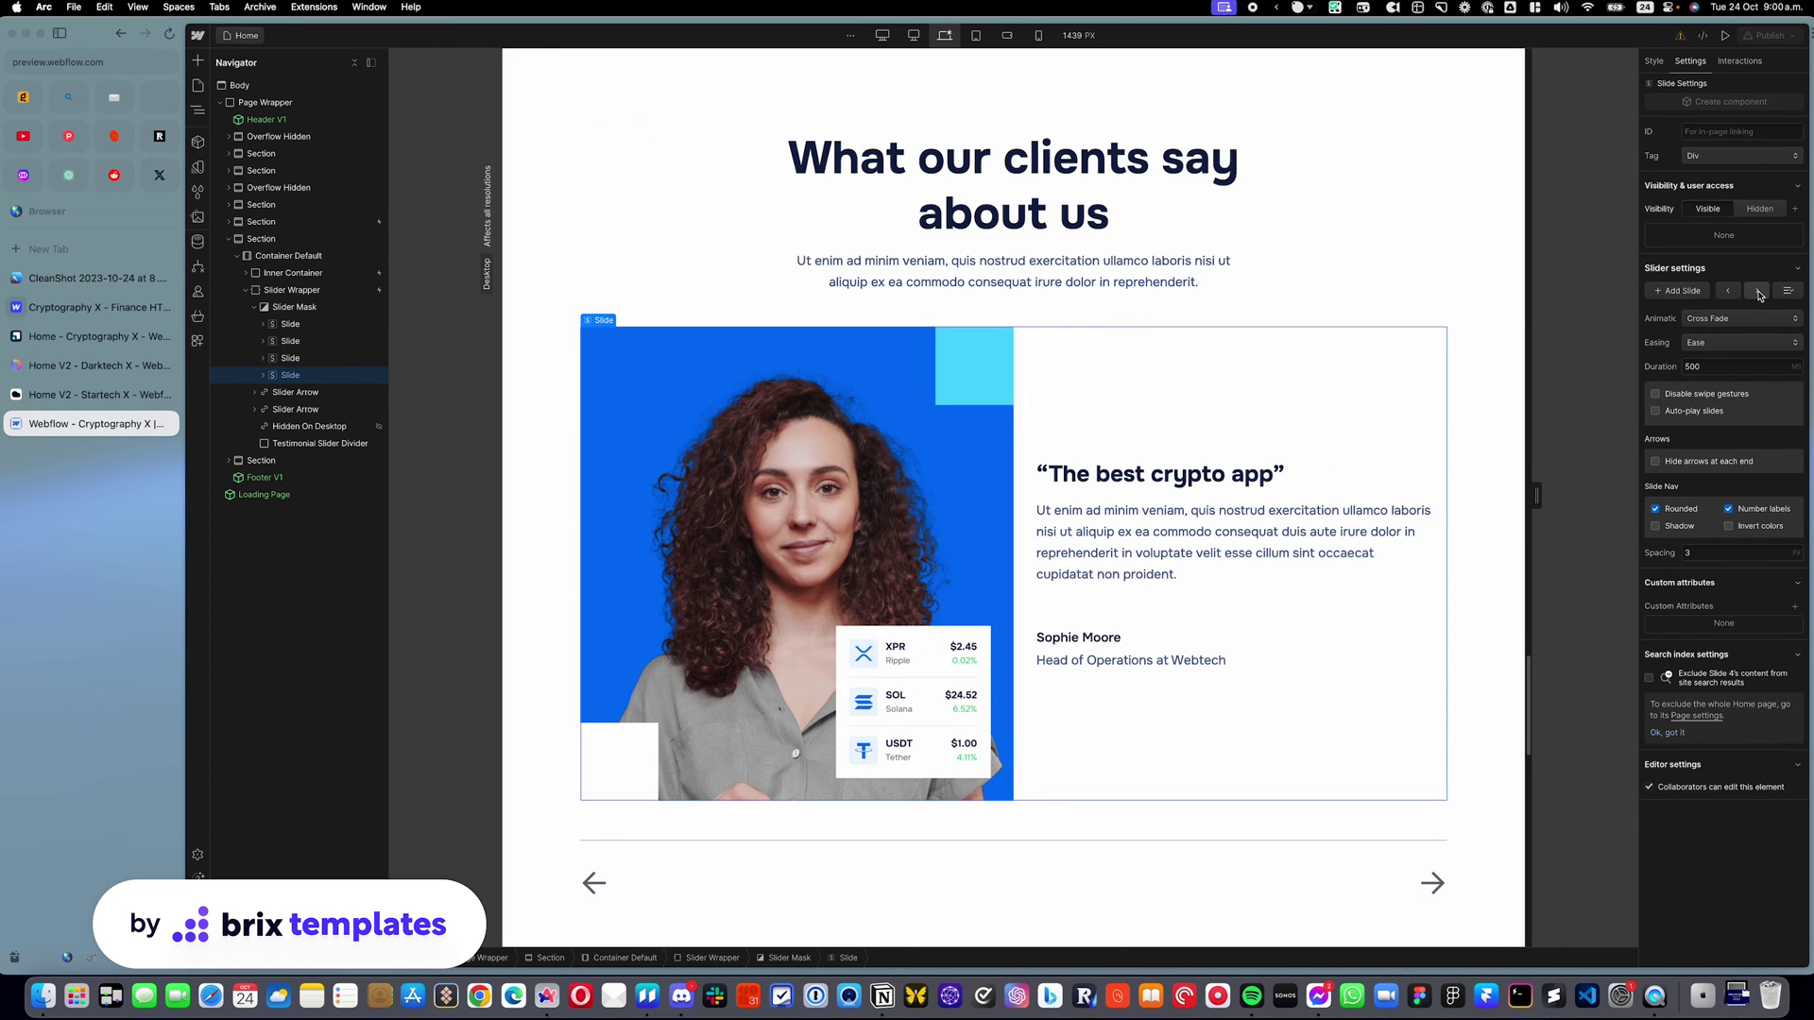
pyautogui.click(1758, 292)
pyautogui.click(1757, 292)
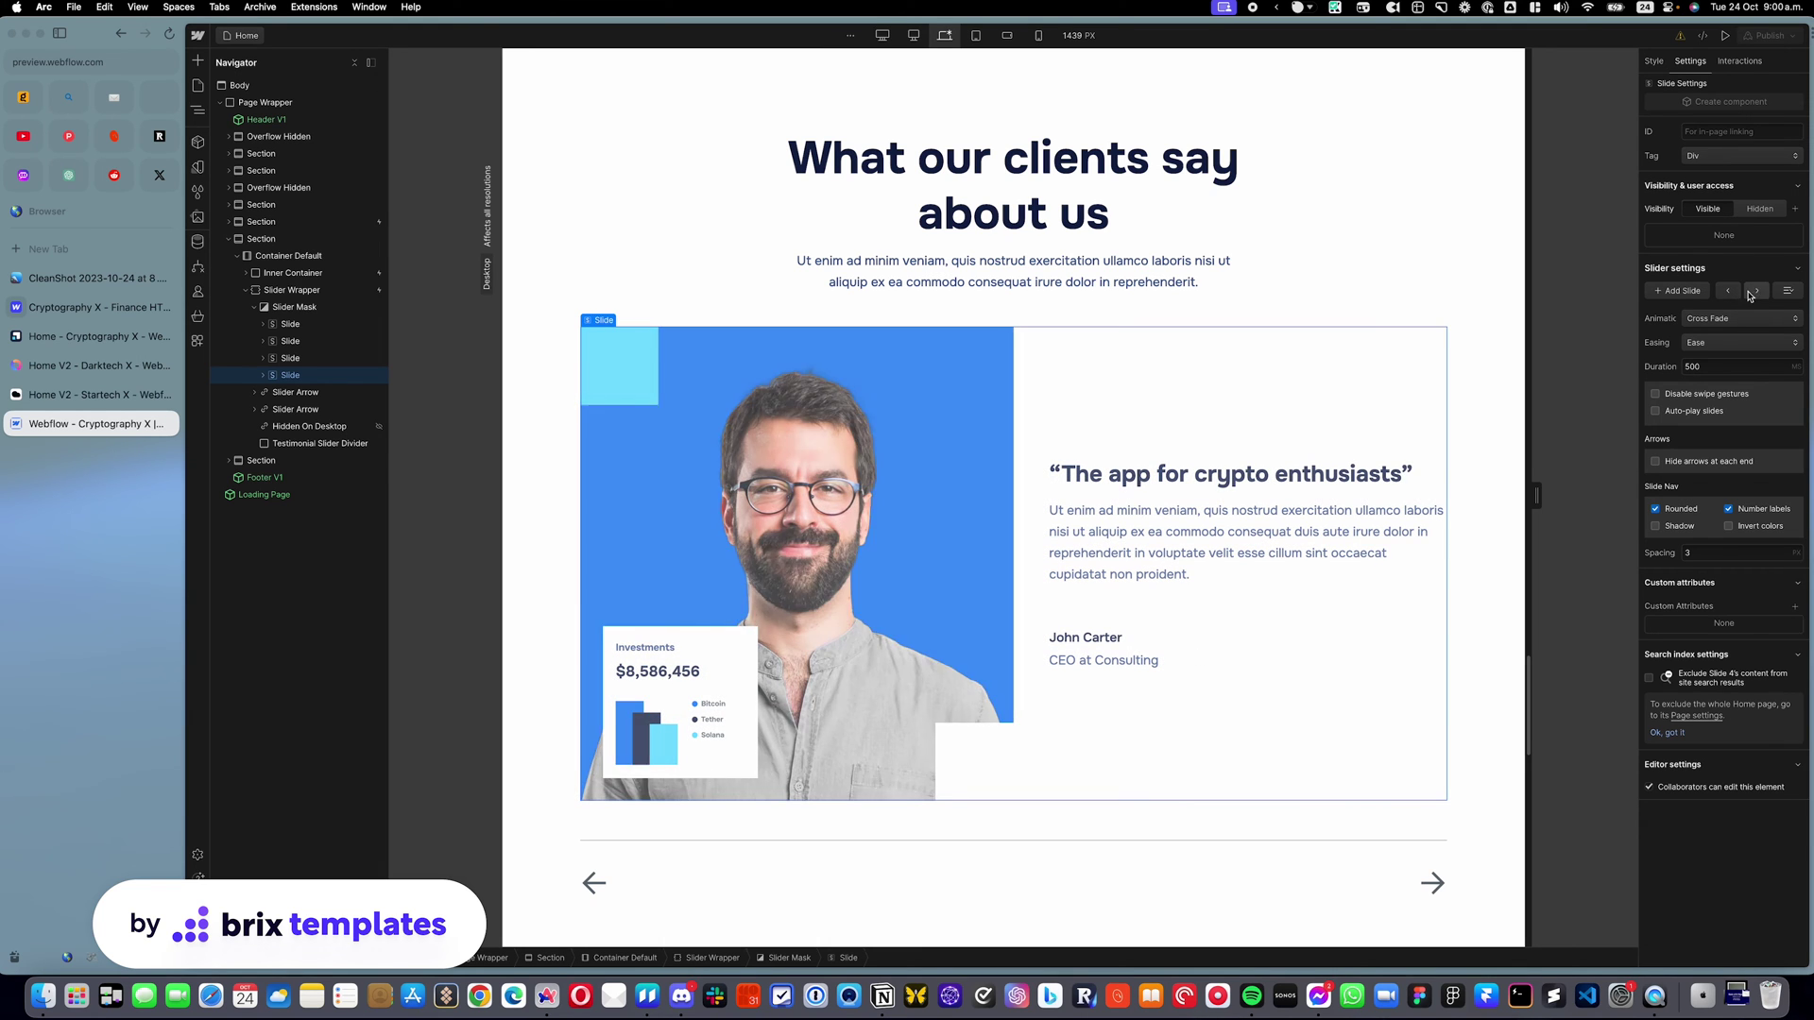
pyautogui.click(1755, 296)
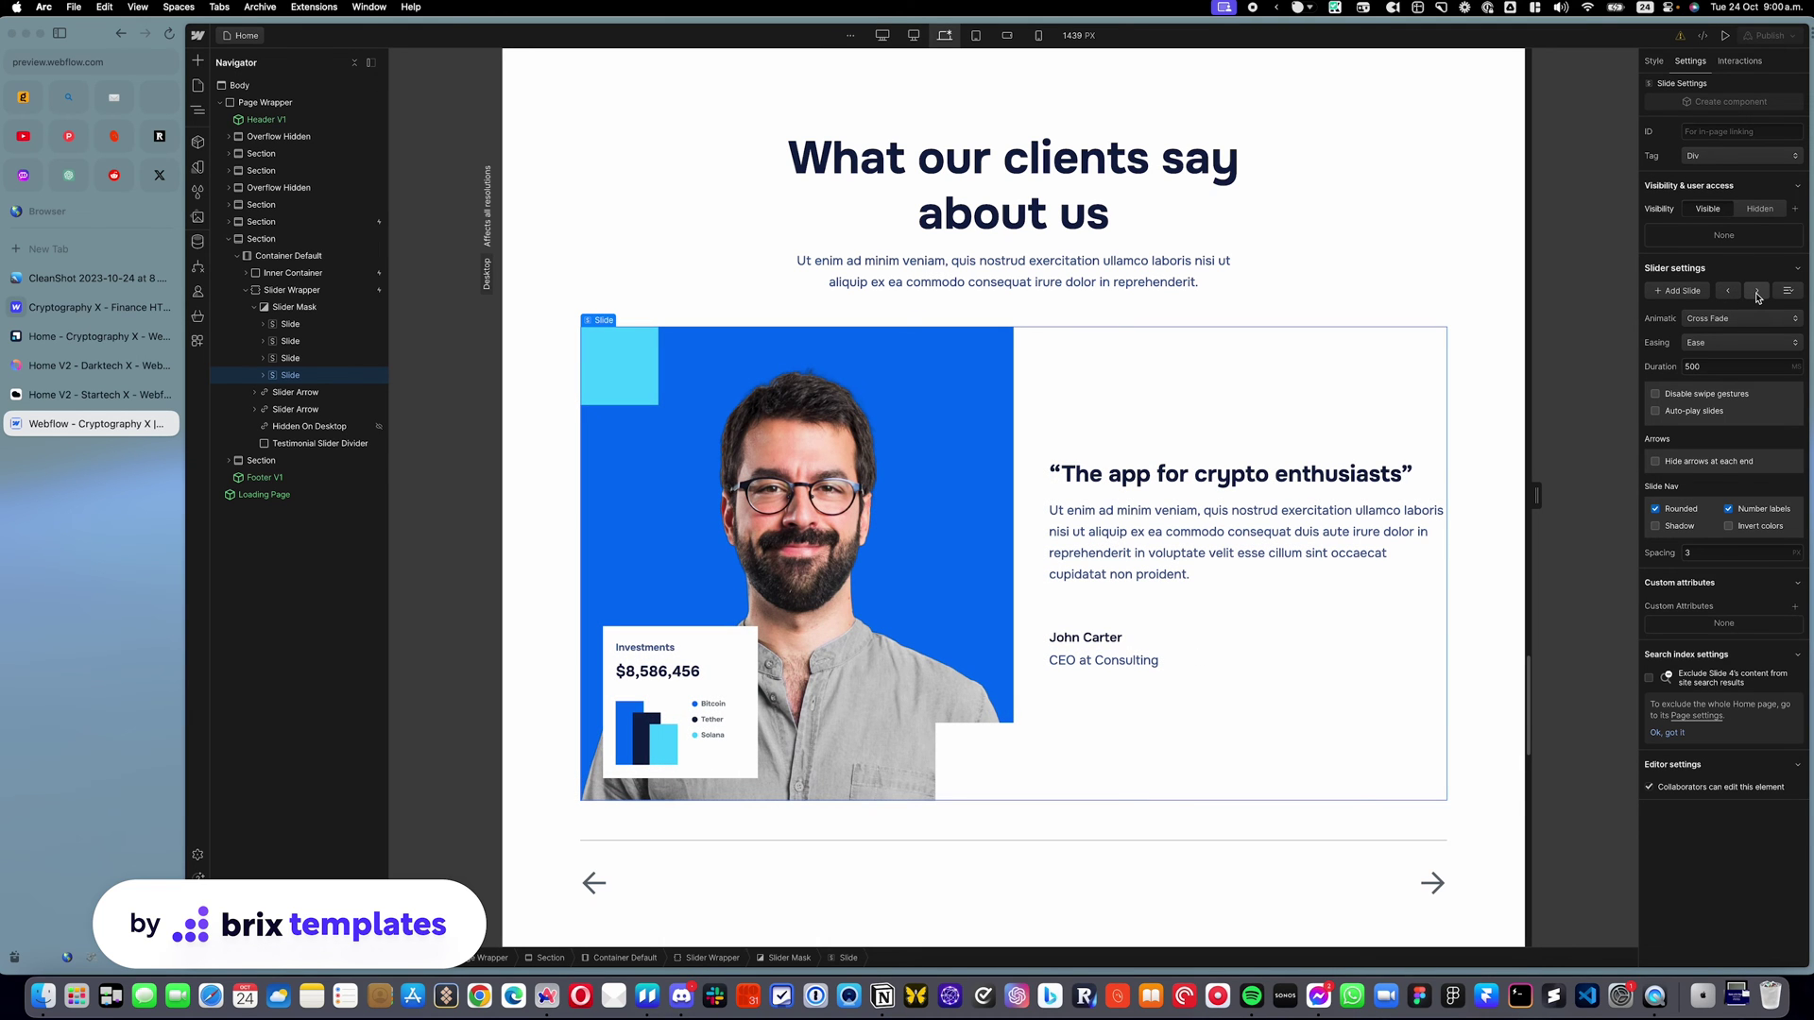
pyautogui.click(293, 358)
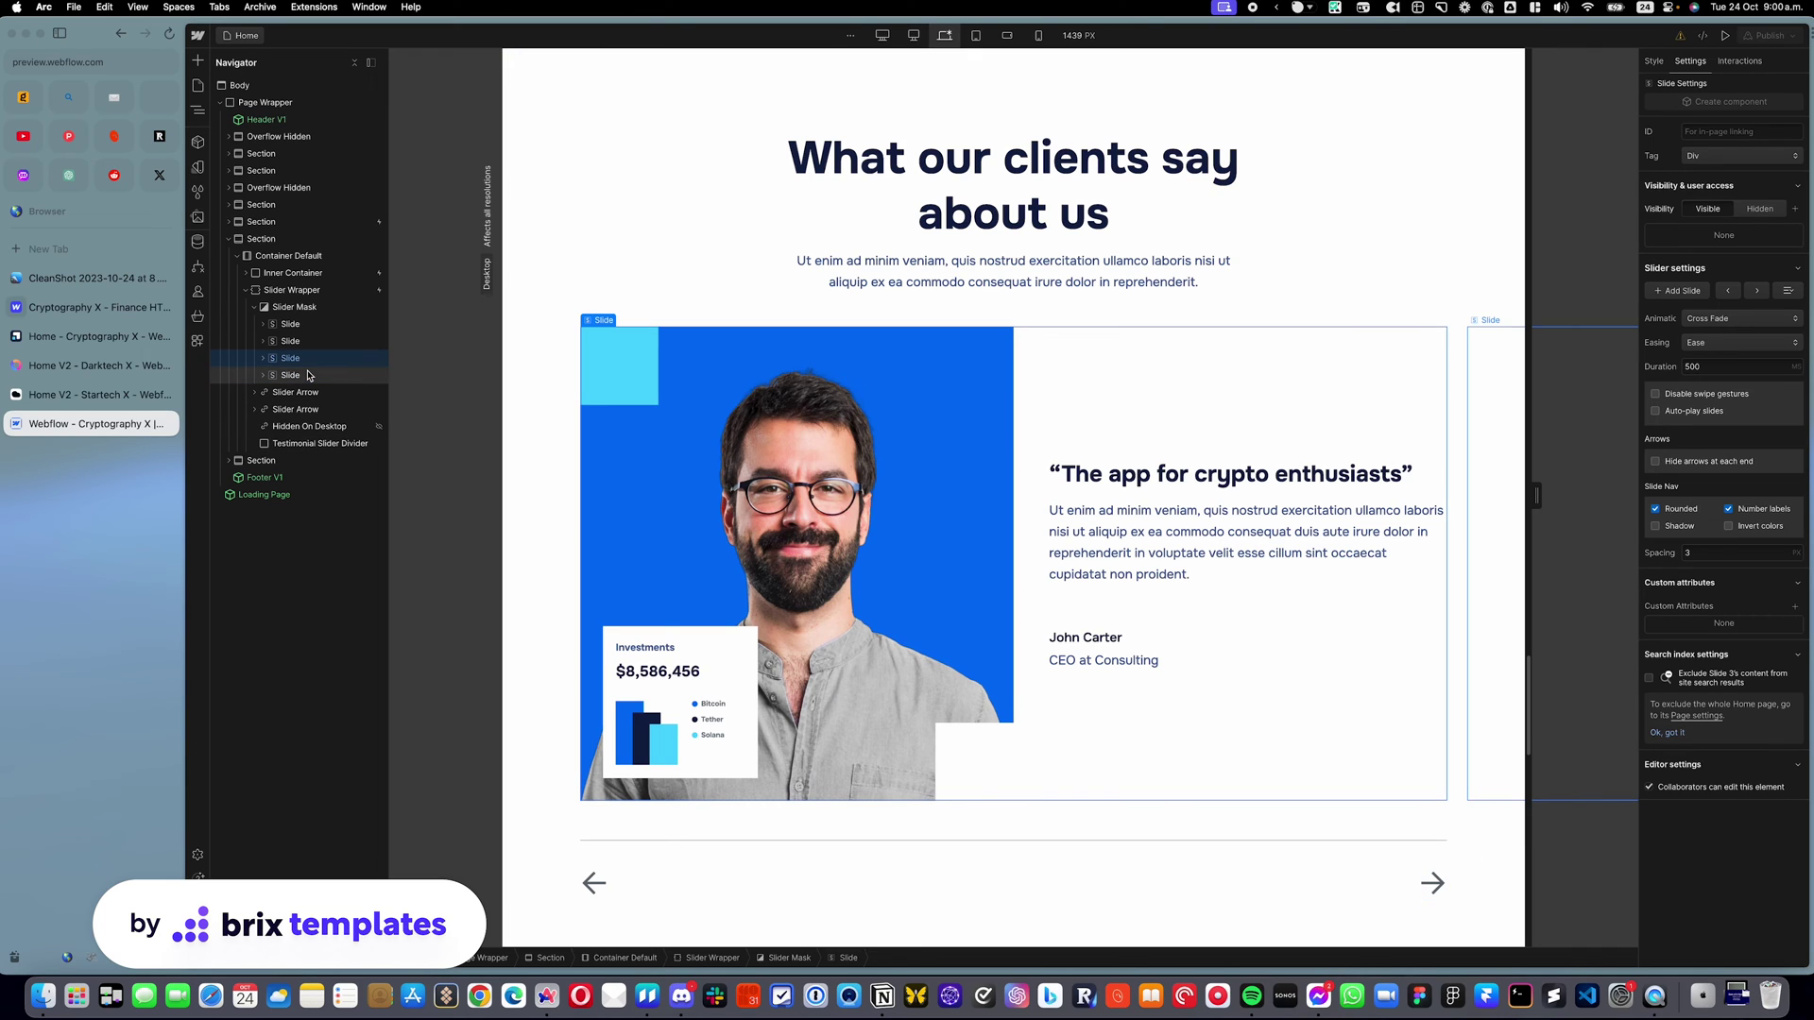
pyautogui.click(1221, 475)
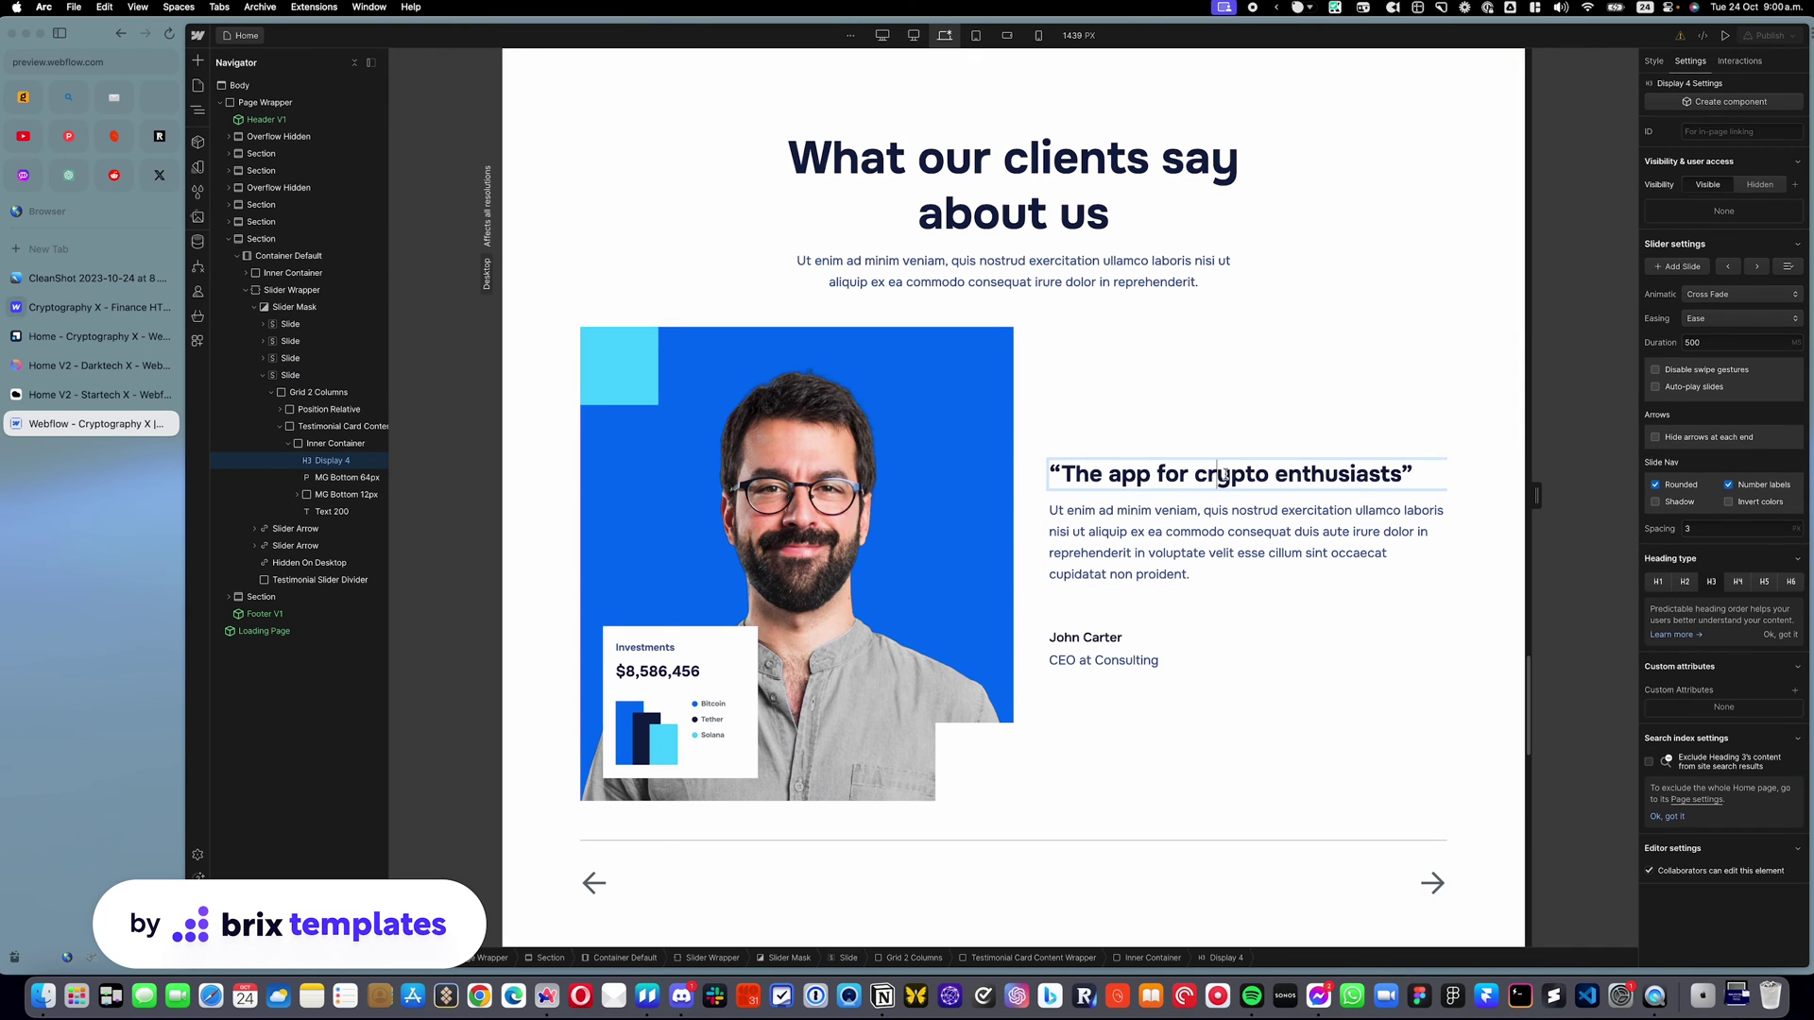
pyautogui.tripleClick(1222, 475)
pyautogui.write('This is slid')
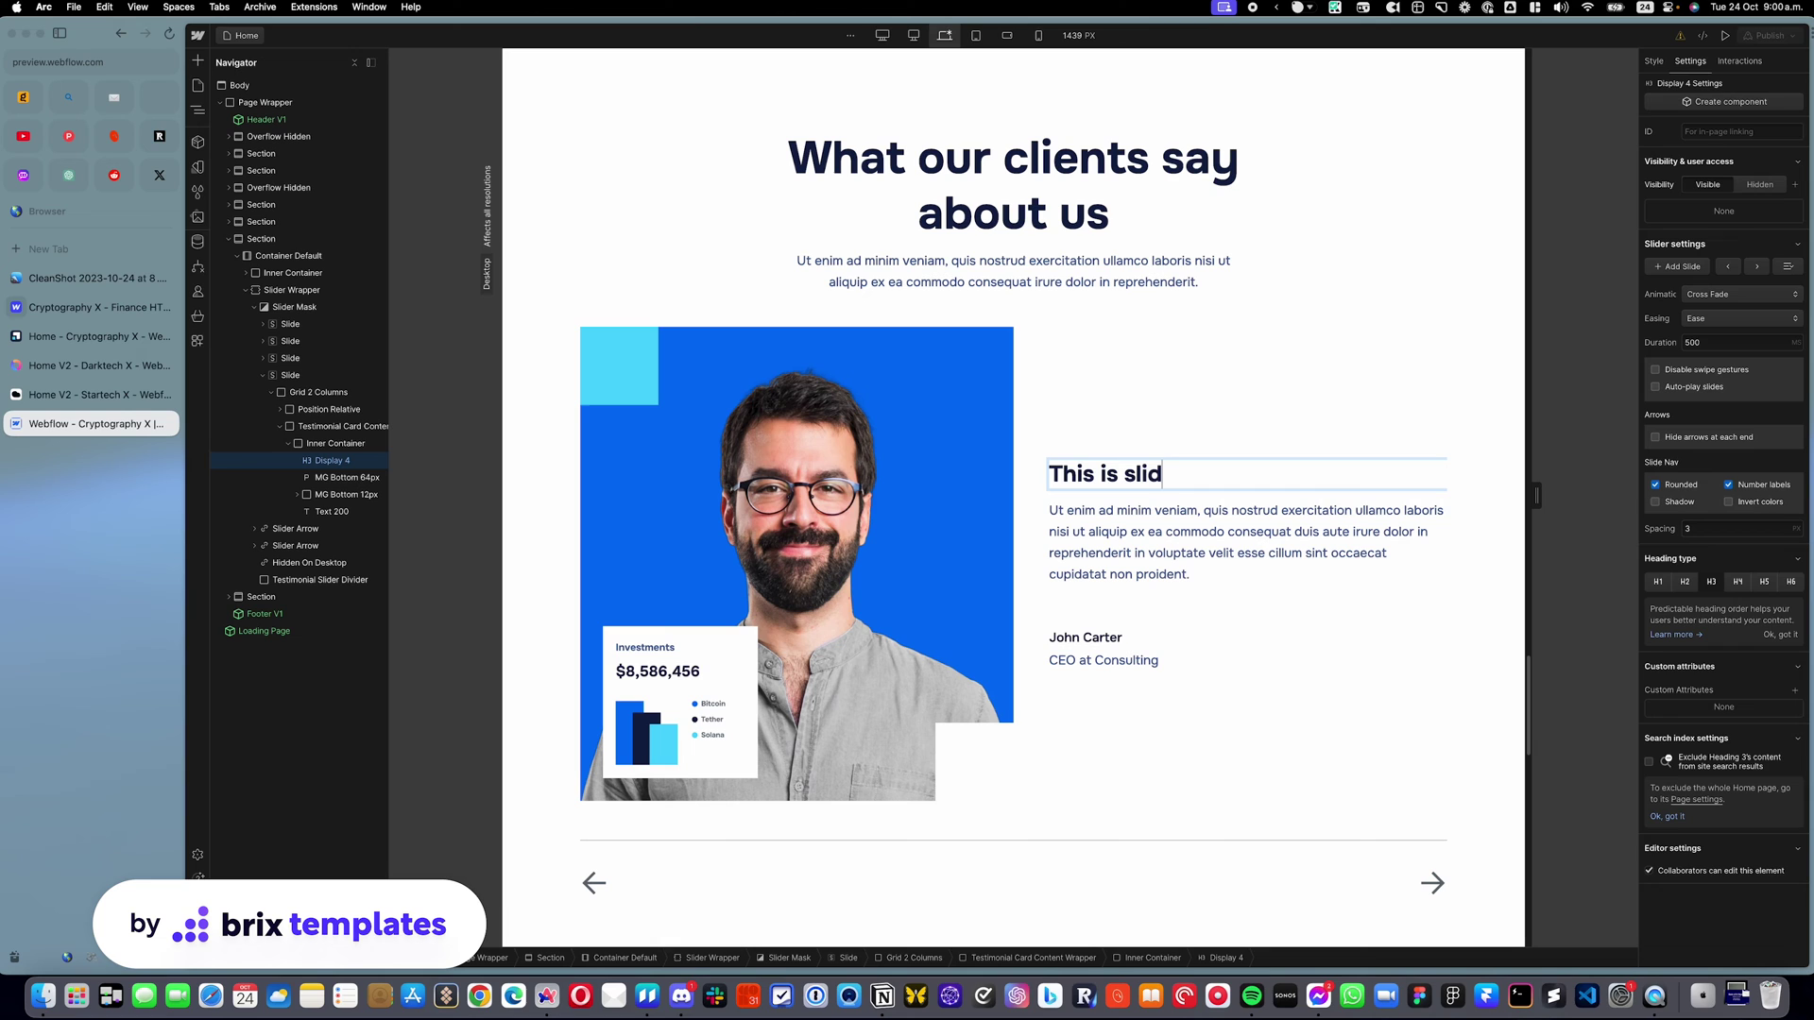
pyautogui.write('e #4')
pyautogui.click(1259, 401)
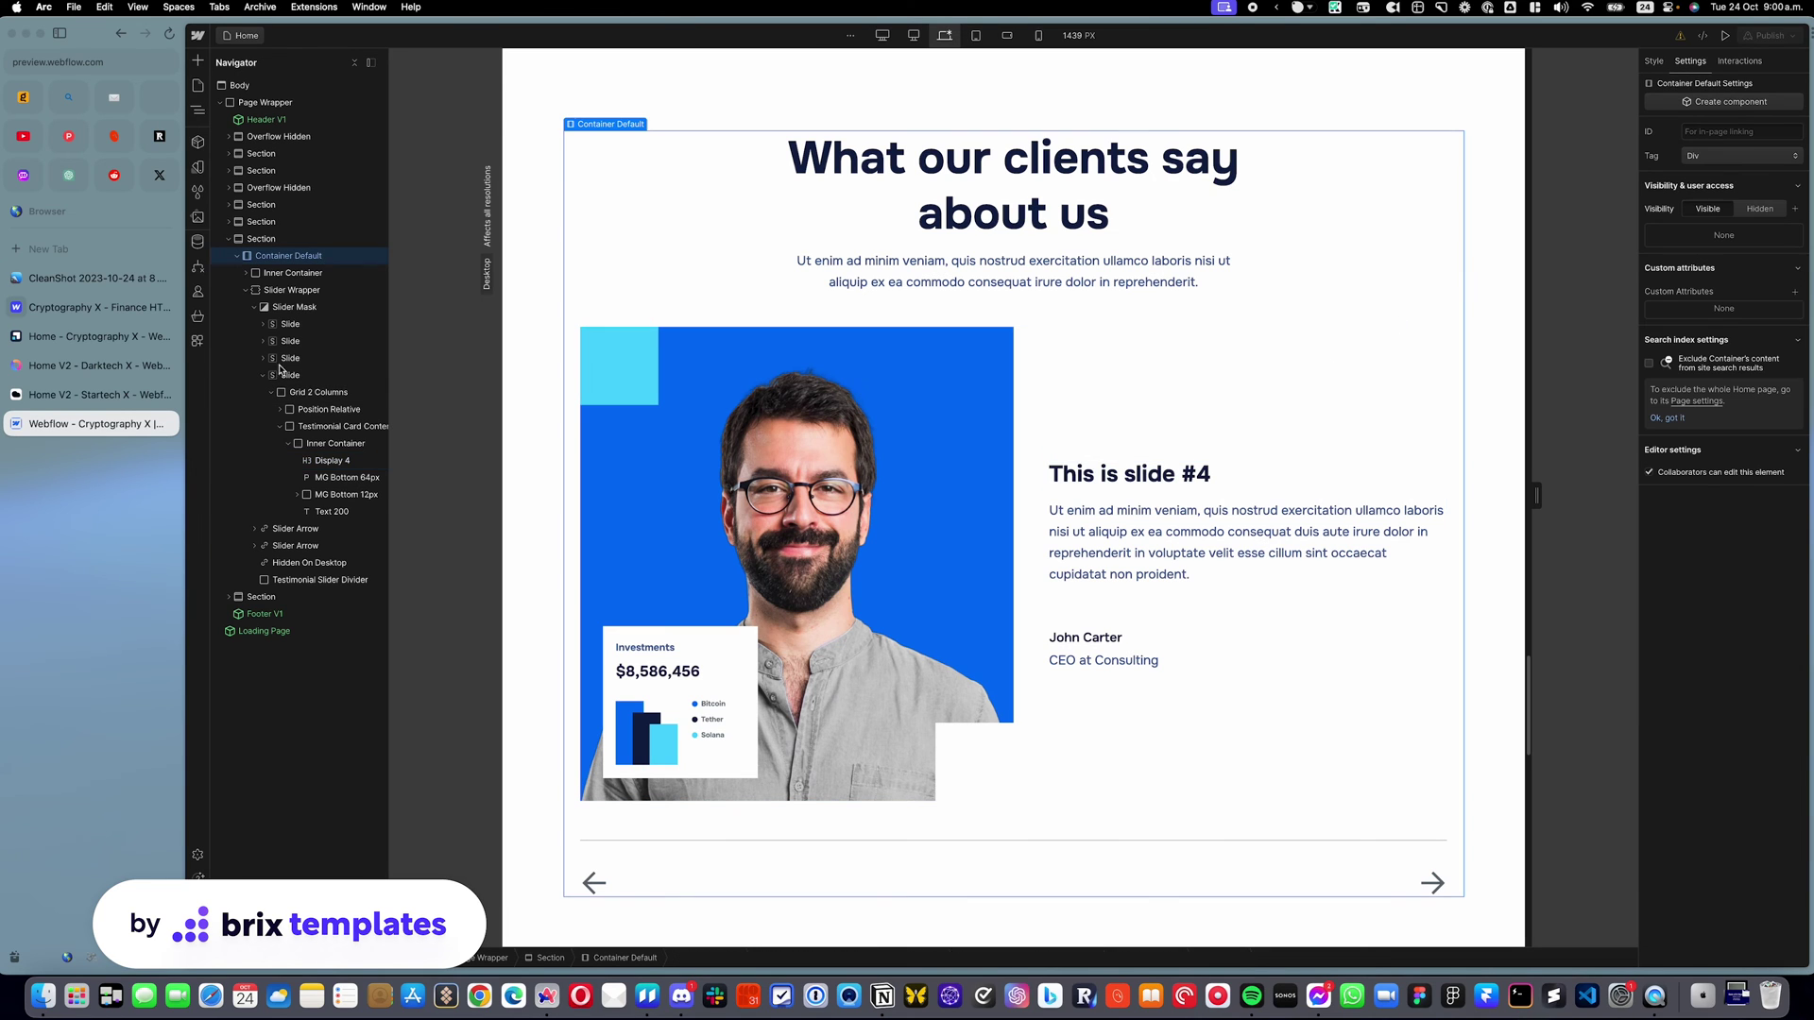
pyautogui.click(264, 375)
# Advance from the first slide to 'This is slide #4' and select its portrait image
pyautogui.click(290, 324)
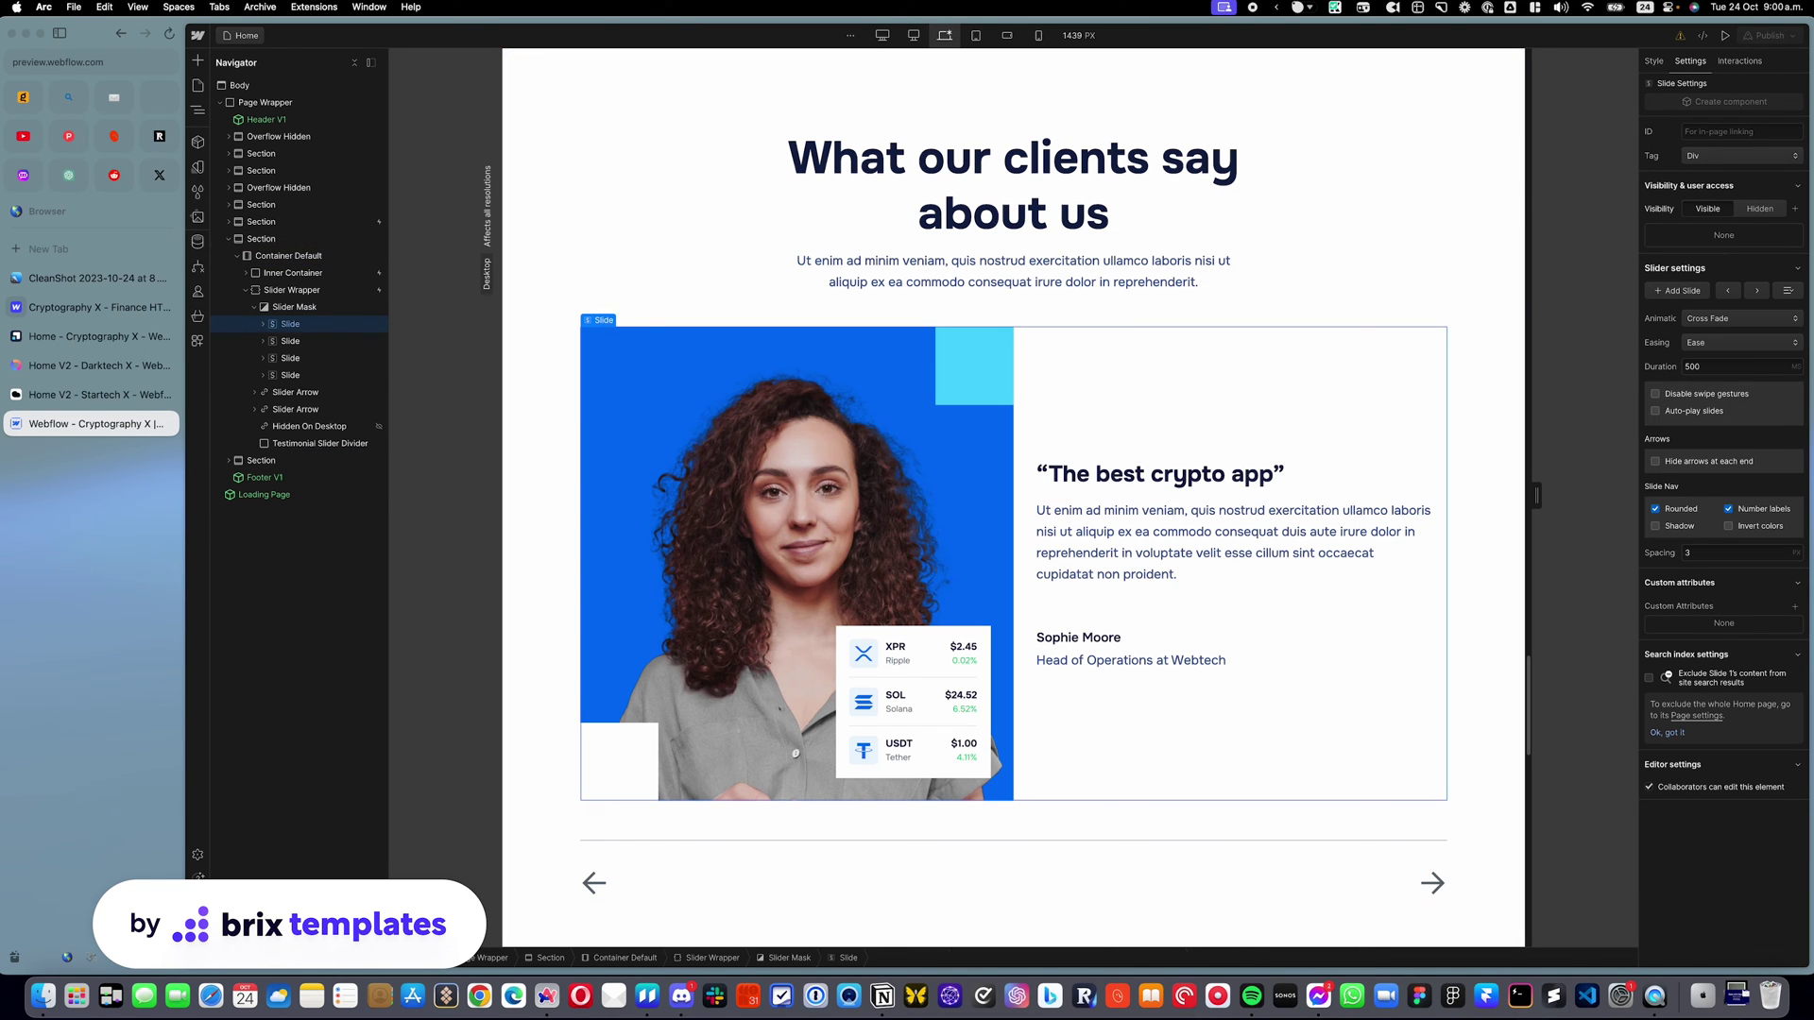
pyautogui.click(1752, 292)
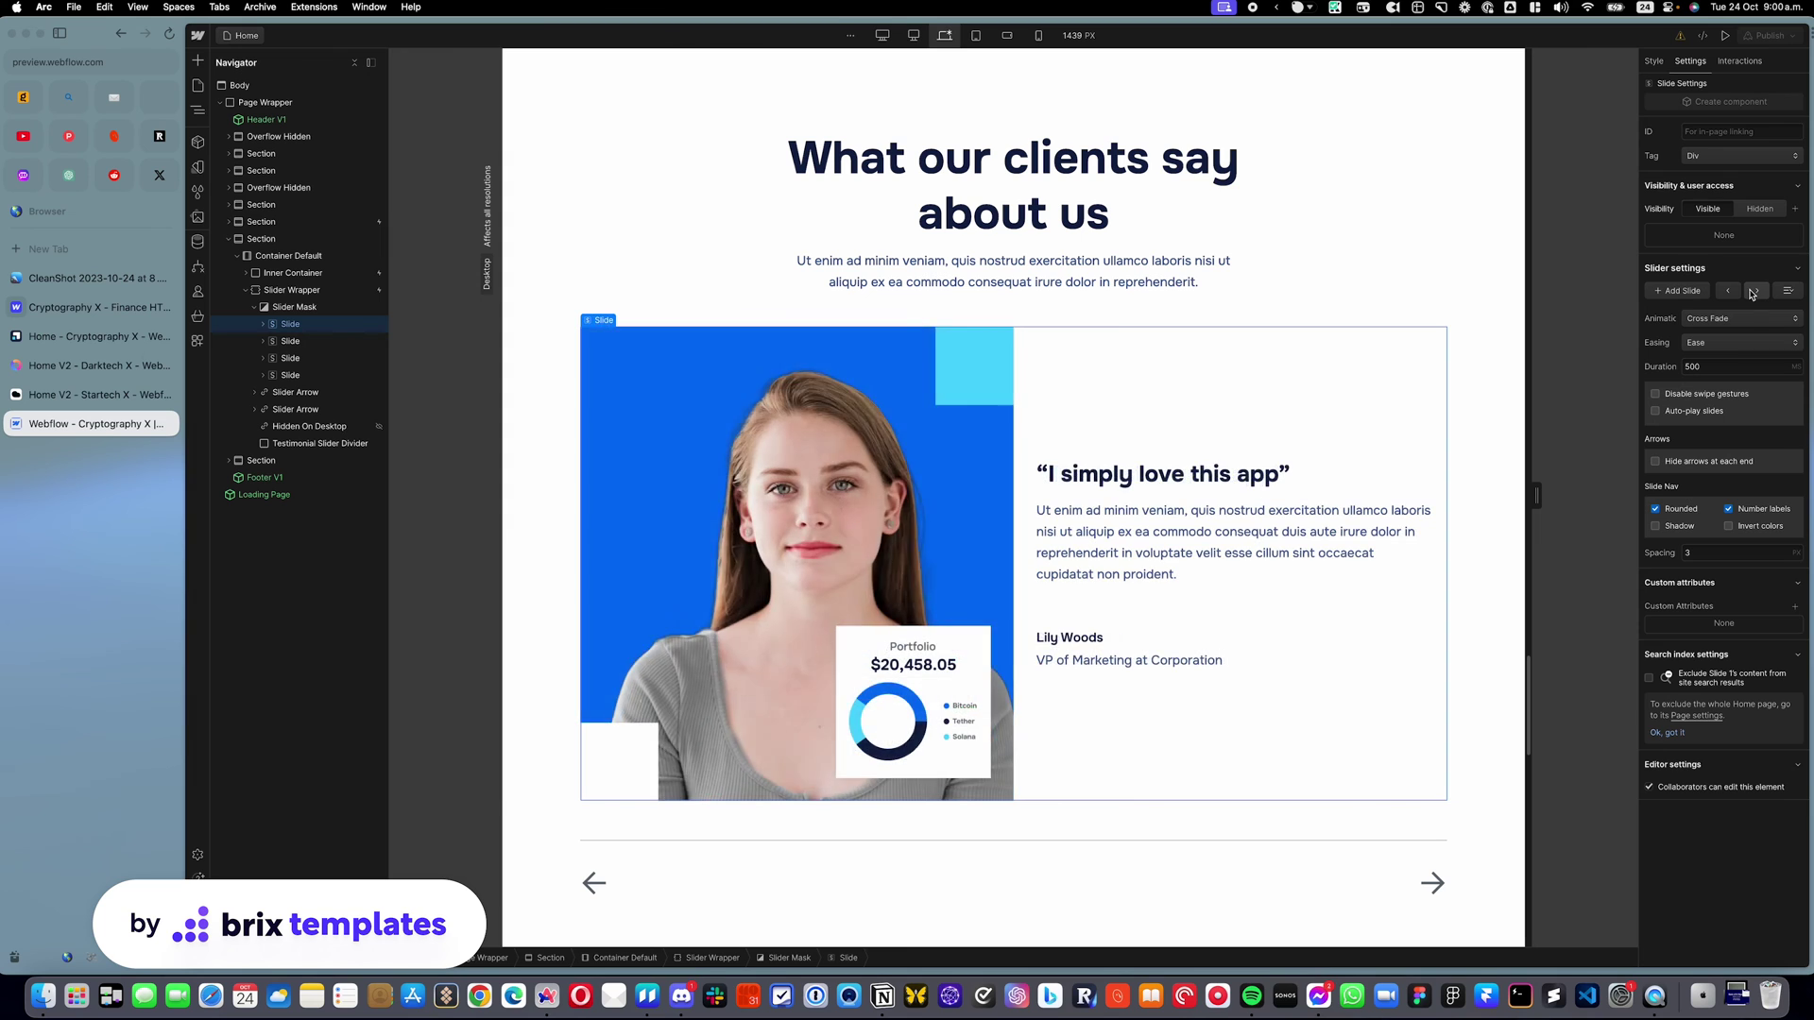
pyautogui.click(1753, 293)
pyautogui.click(1753, 293)
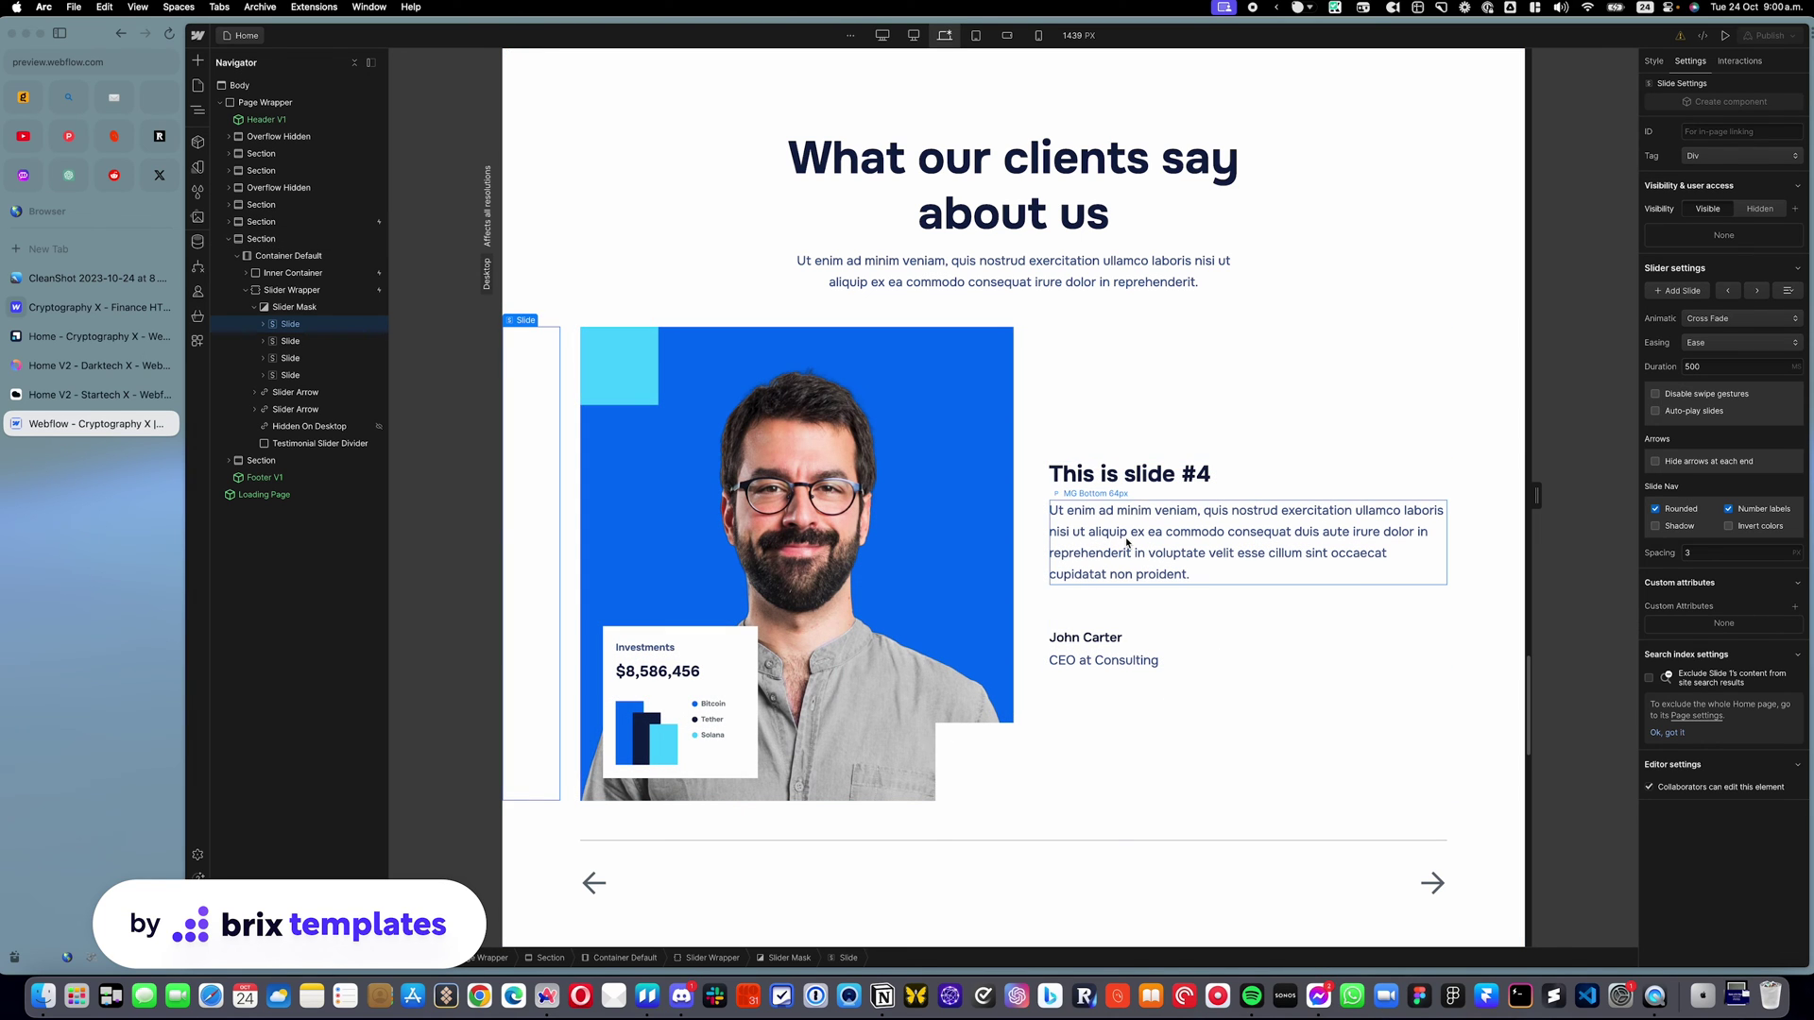
pyautogui.click(833, 506)
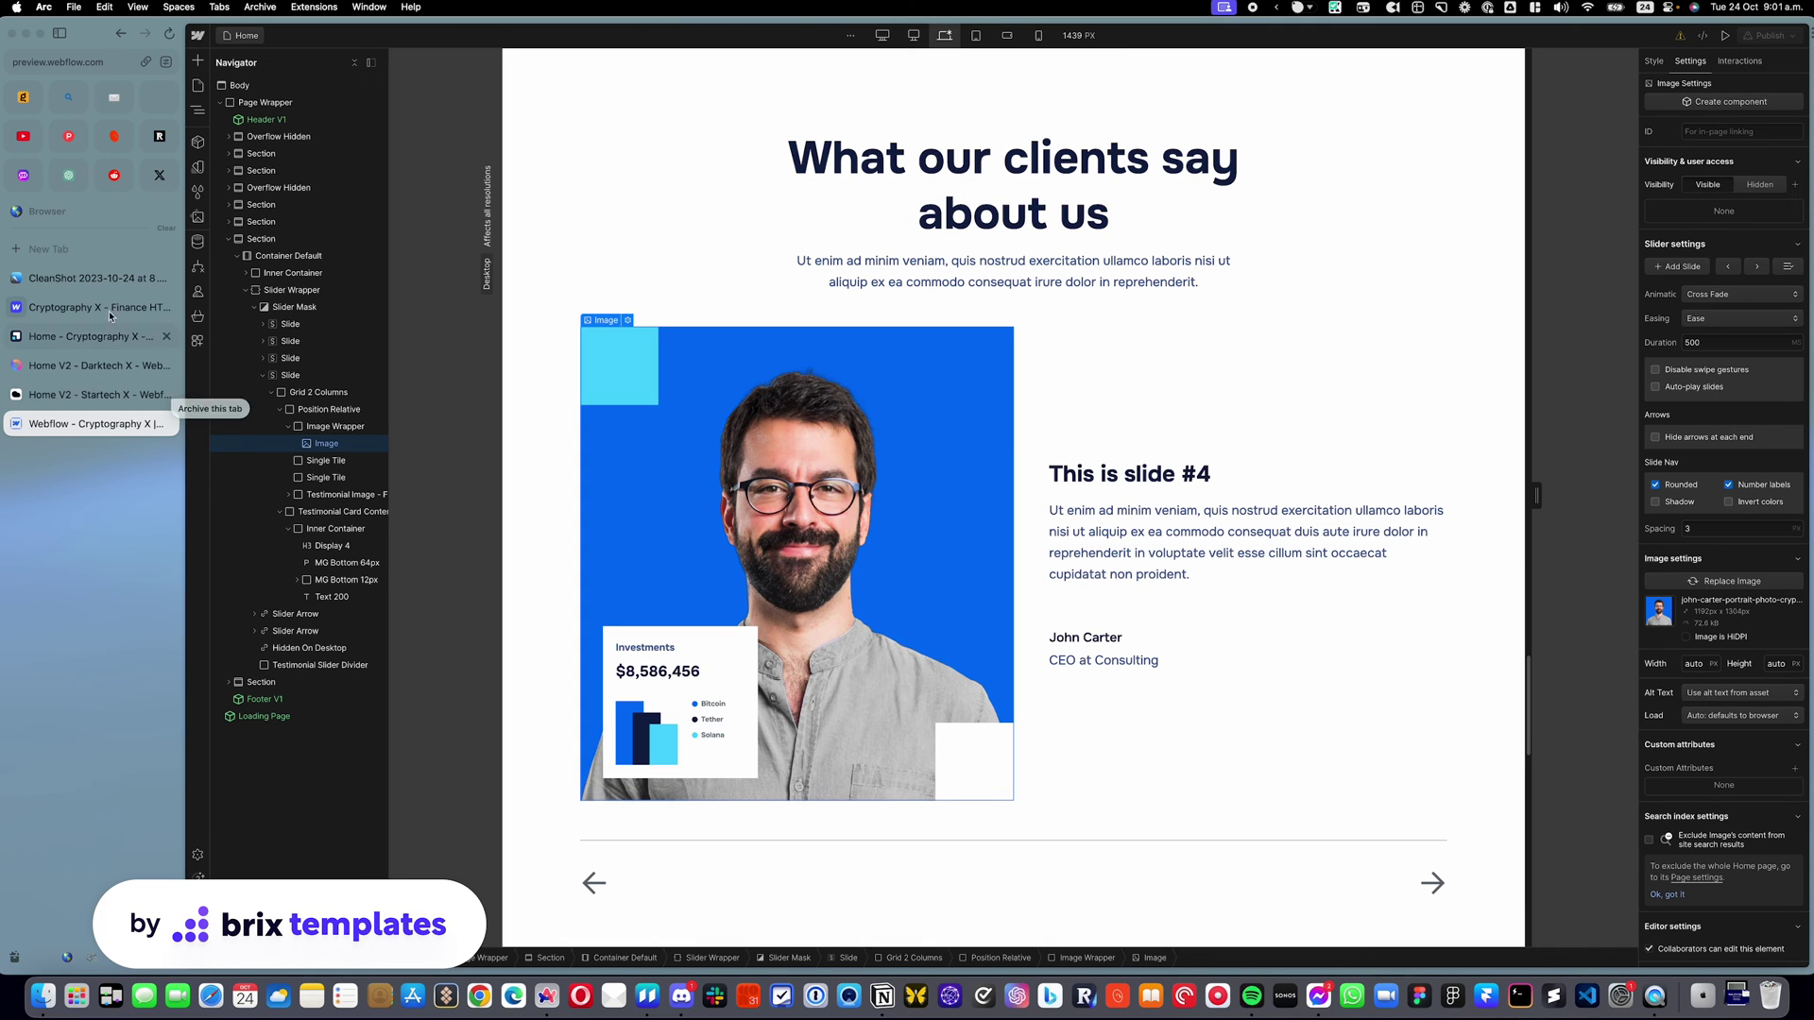
# Open brixtemplates.com in a new tab
pyautogui.click(68, 250)
pyautogui.write('brixtem')
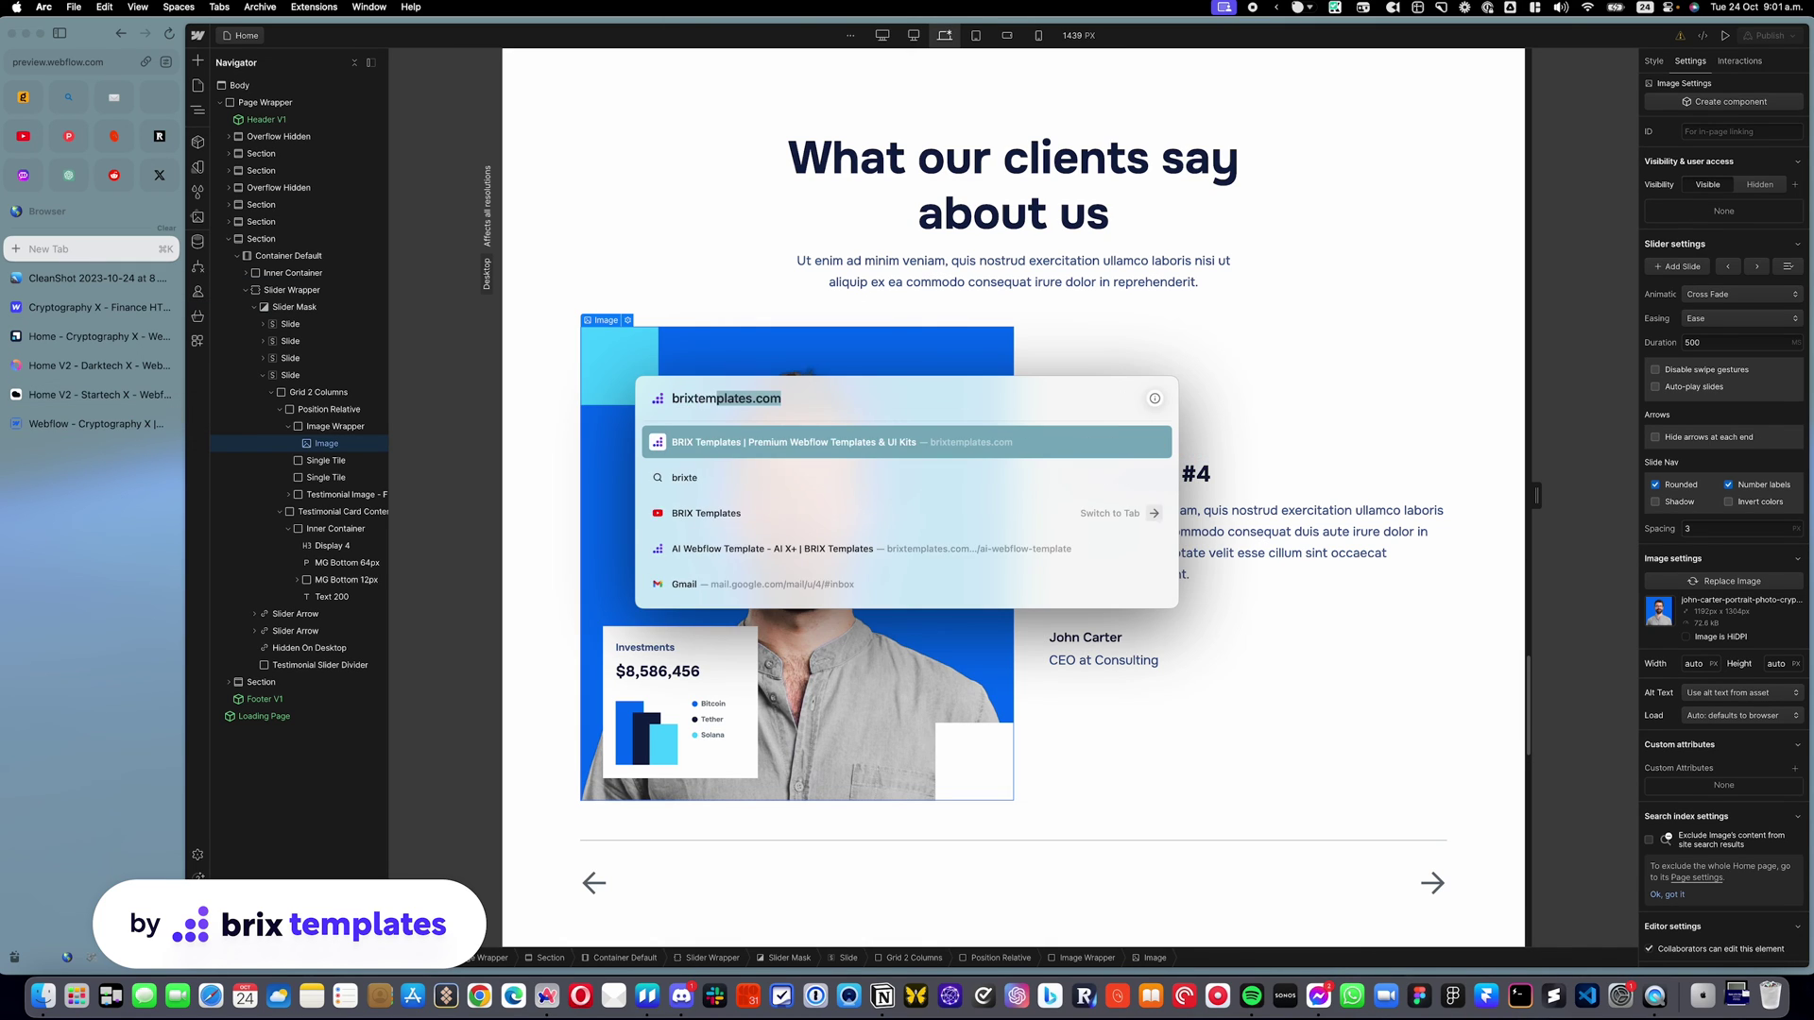
pyautogui.press('Return')
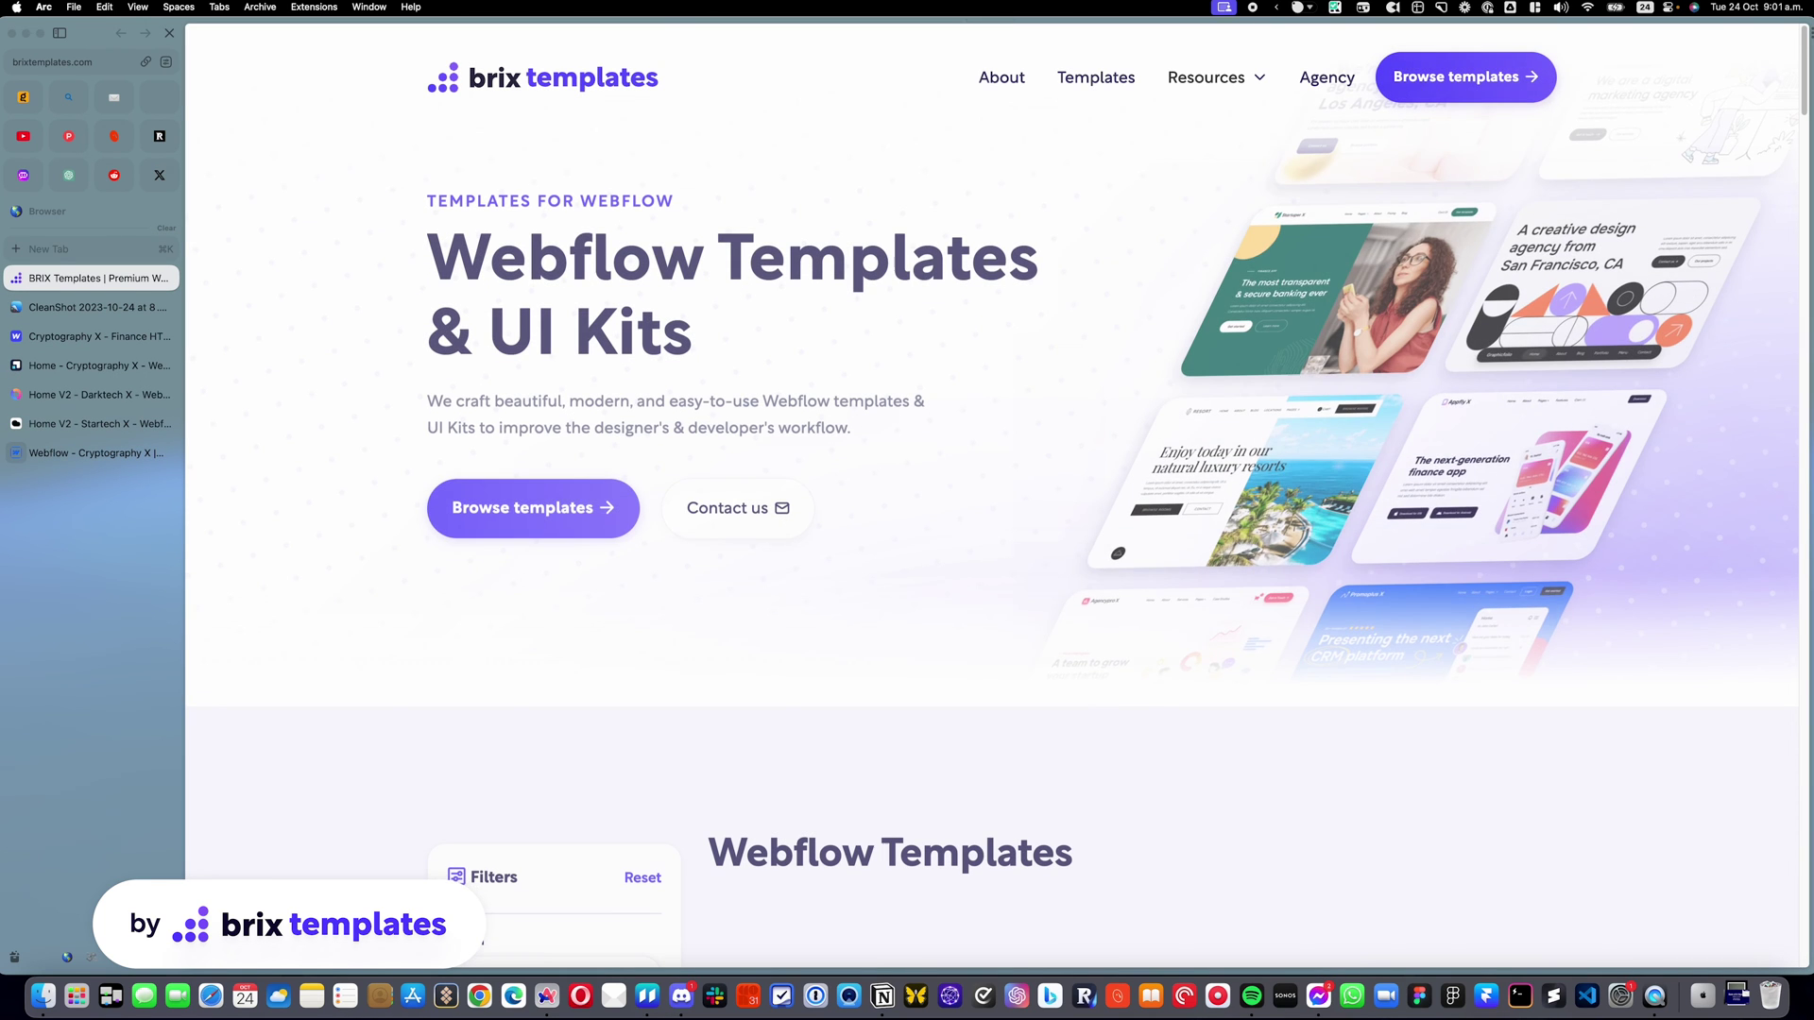
# Scroll down the Webflow Templates grid to the footer's 'Send us a message!' panel
pyautogui.scroll(-5, 675, 445)
pyautogui.scroll(5, 674, 445)
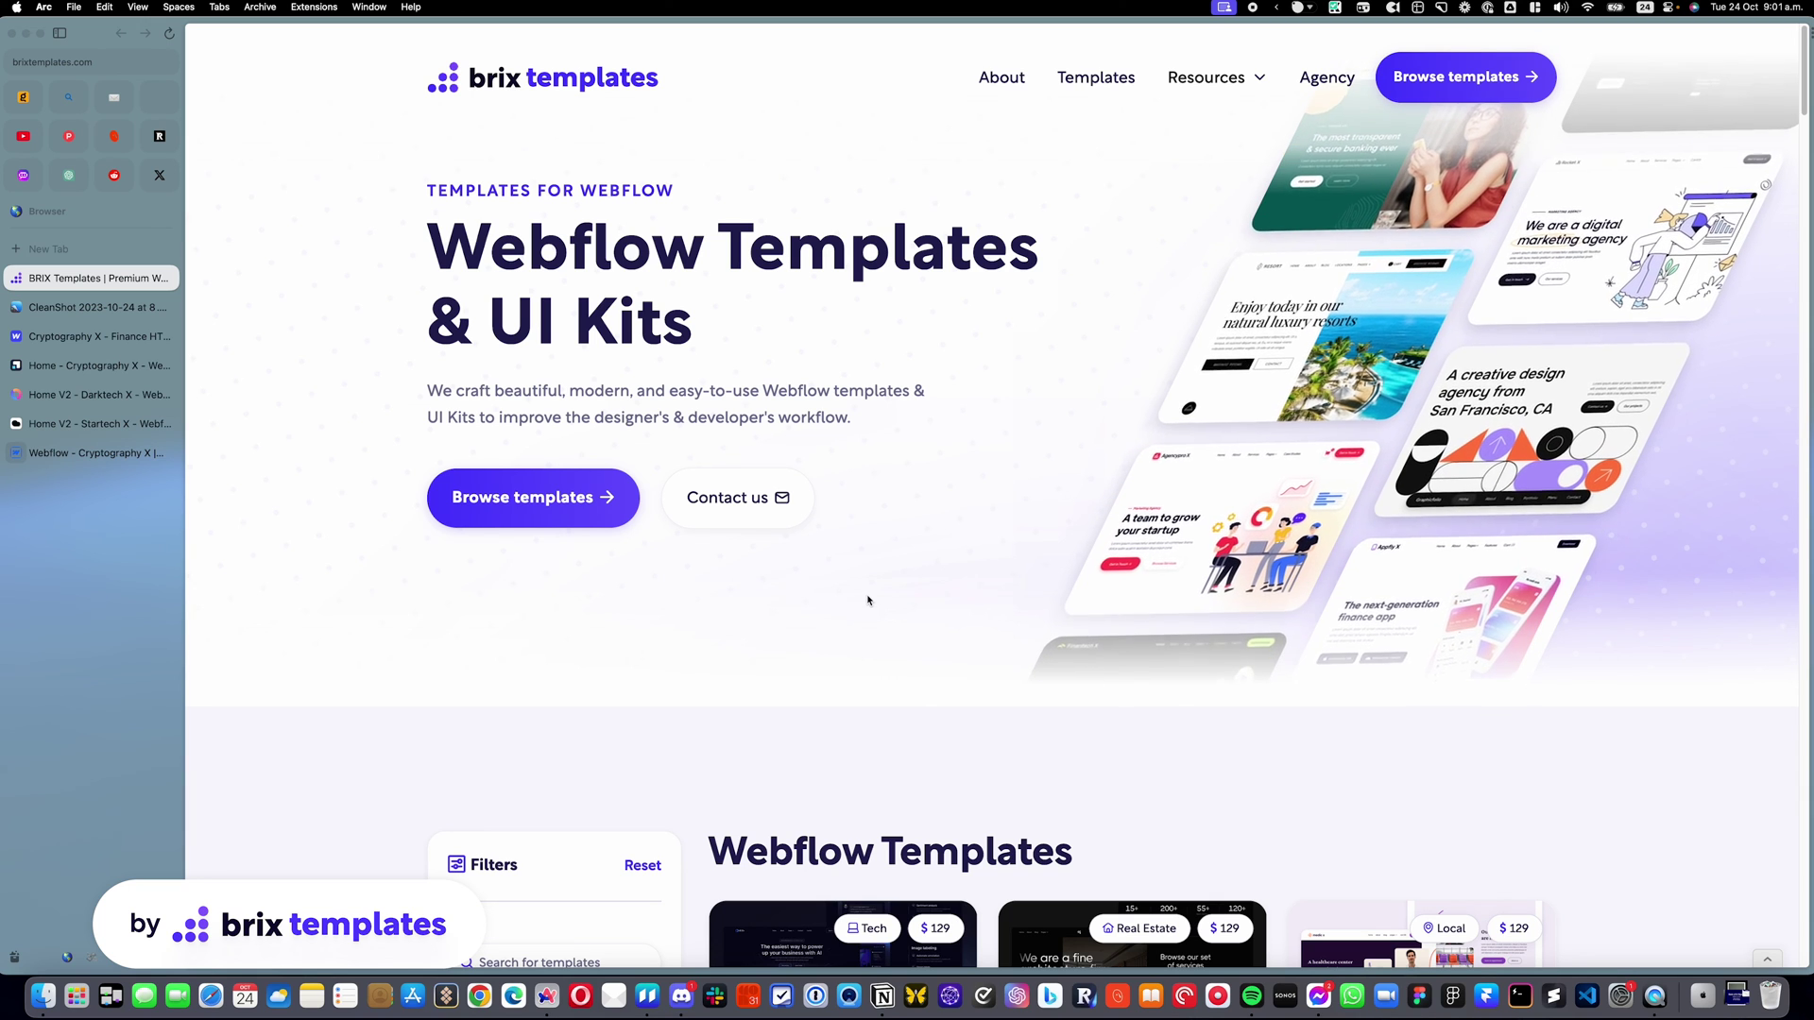
pyautogui.scroll(-3, 934, 612)
pyautogui.scroll(-15, 934, 612)
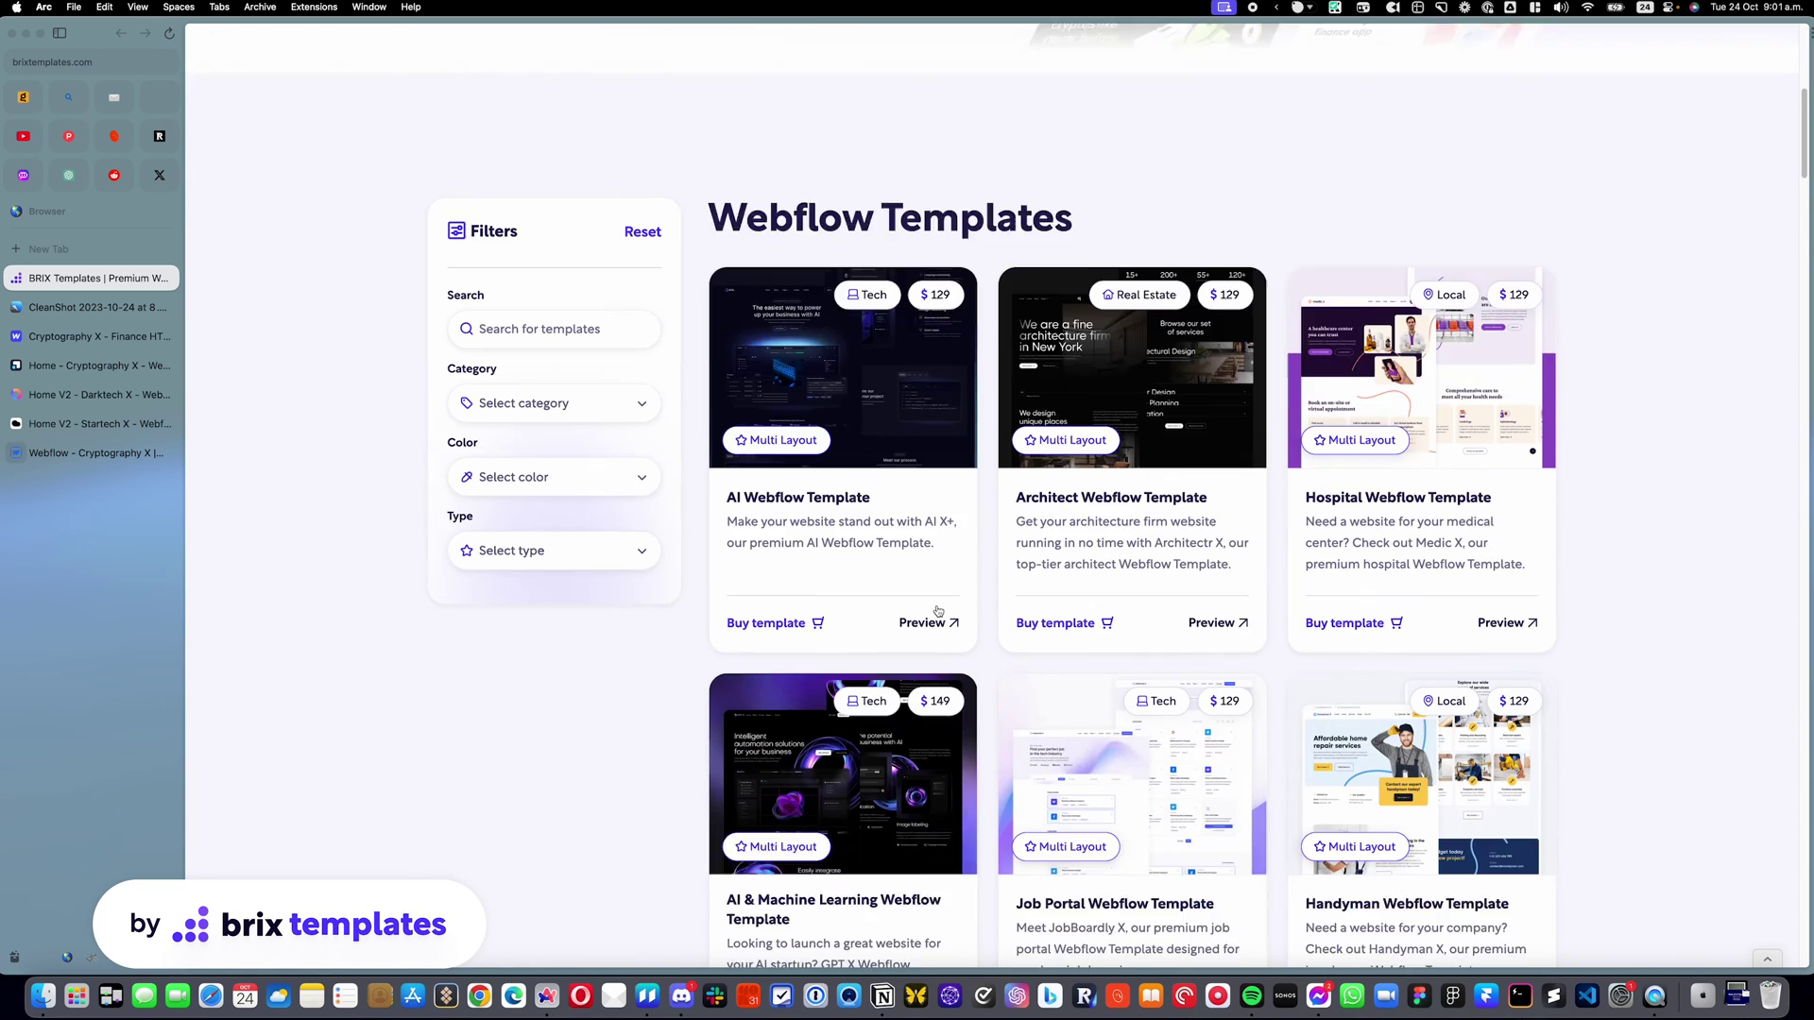
pyautogui.scroll(-20, 675, 615)
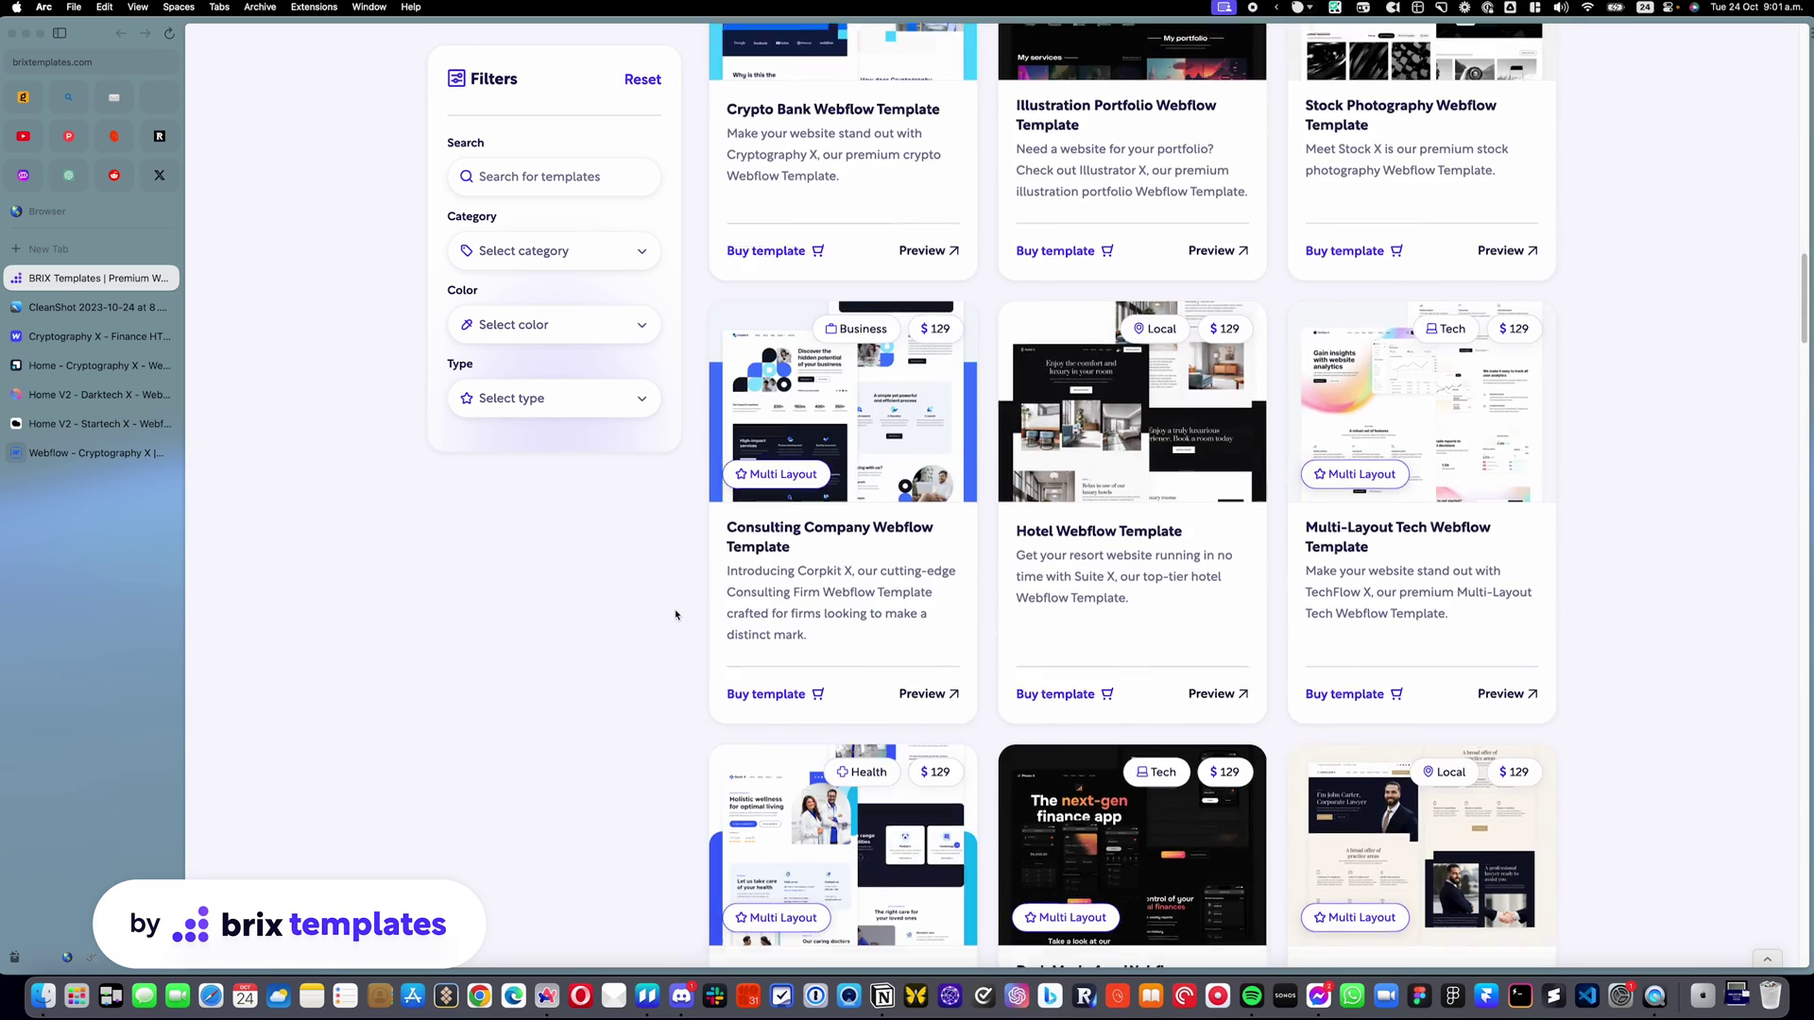
pyautogui.scroll(-15, 676, 615)
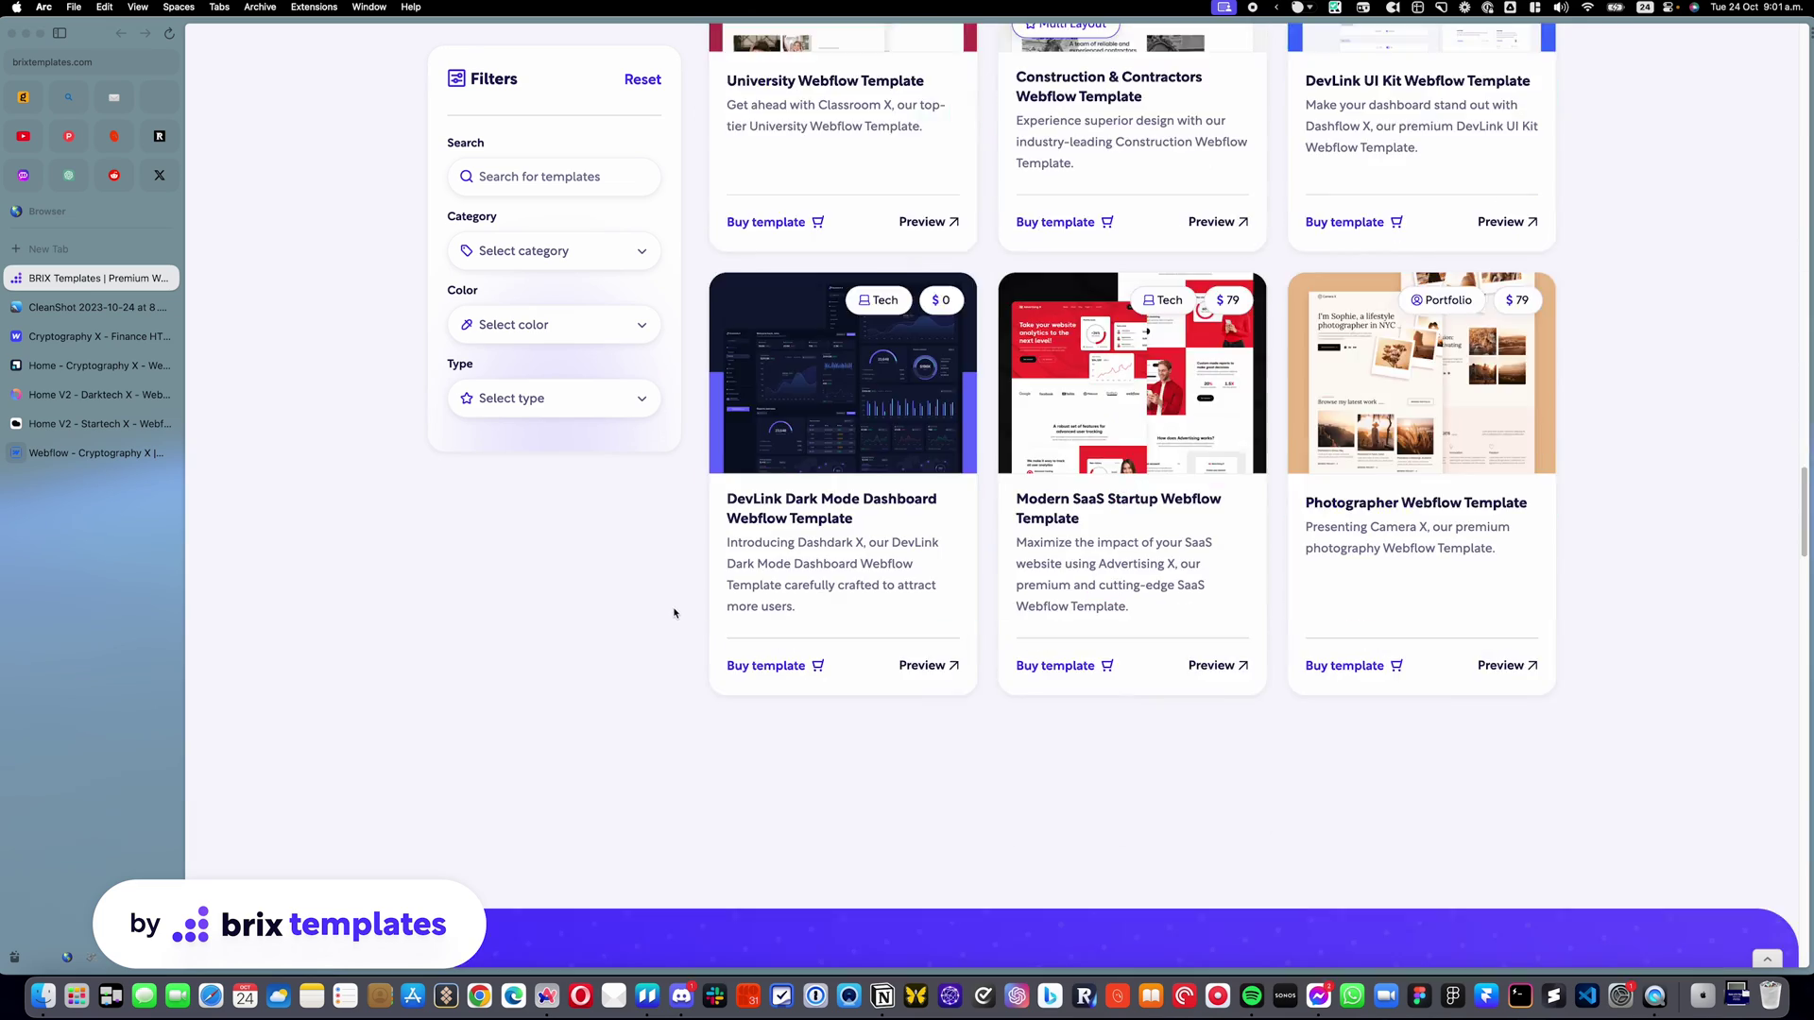
pyautogui.scroll(-20, 675, 612)
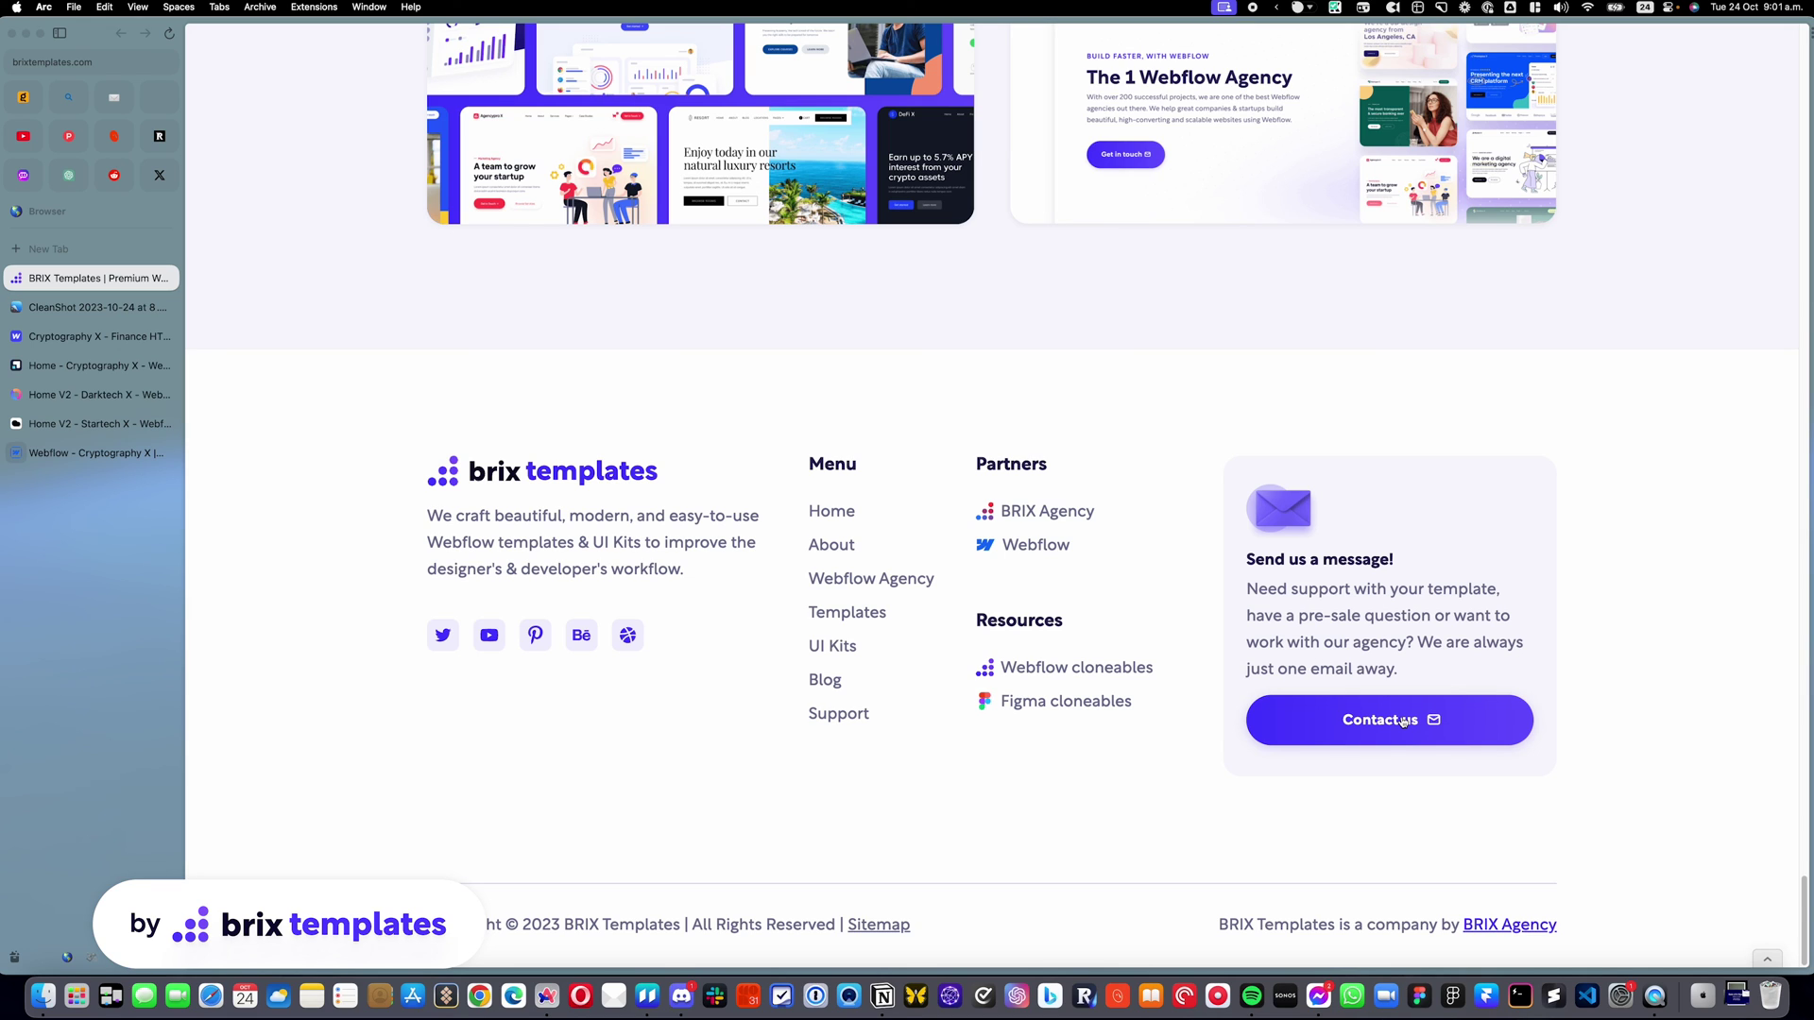
pyautogui.scroll(20, 1404, 718)
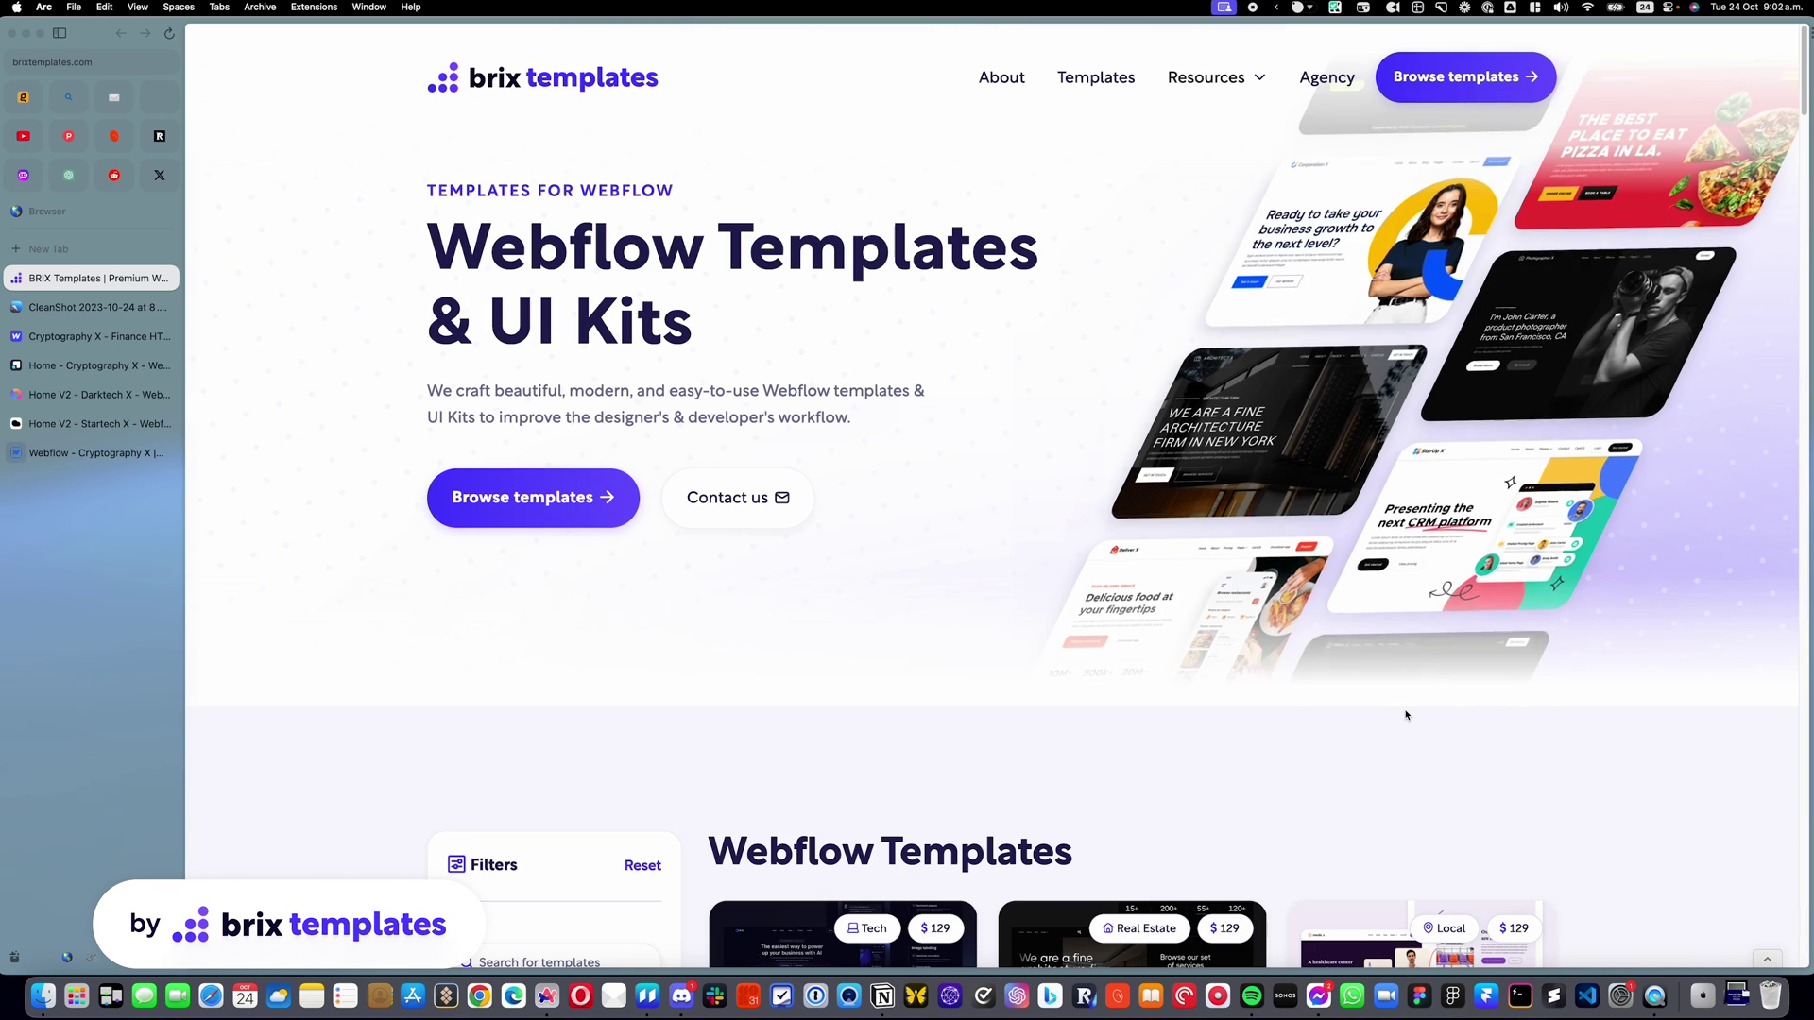